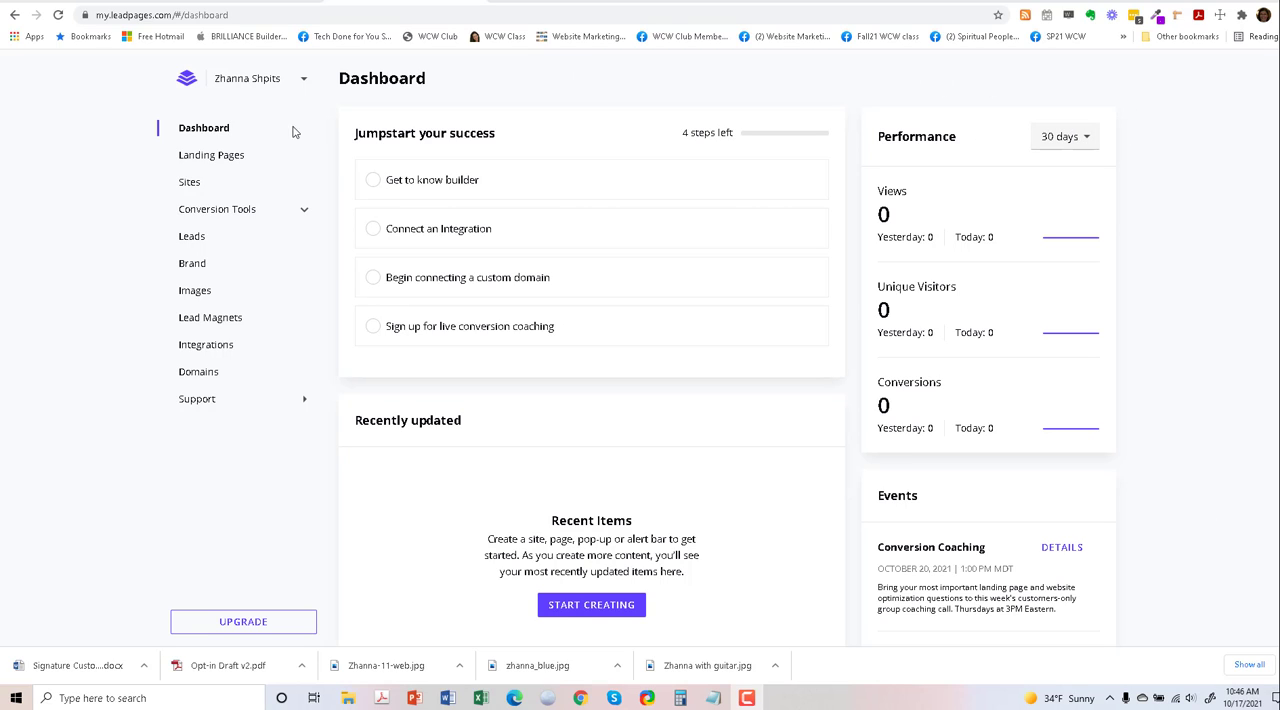
- Look over the dashboard, and start creating a new landing page to reach the template gallery
{"action": "scroll", "coordinate": [521, 432], "scroll_direction": "down", "scroll_amount": 1}
{"action": "scroll", "coordinate": [521, 432], "scroll_direction": "down", "scroll_amount": 3}
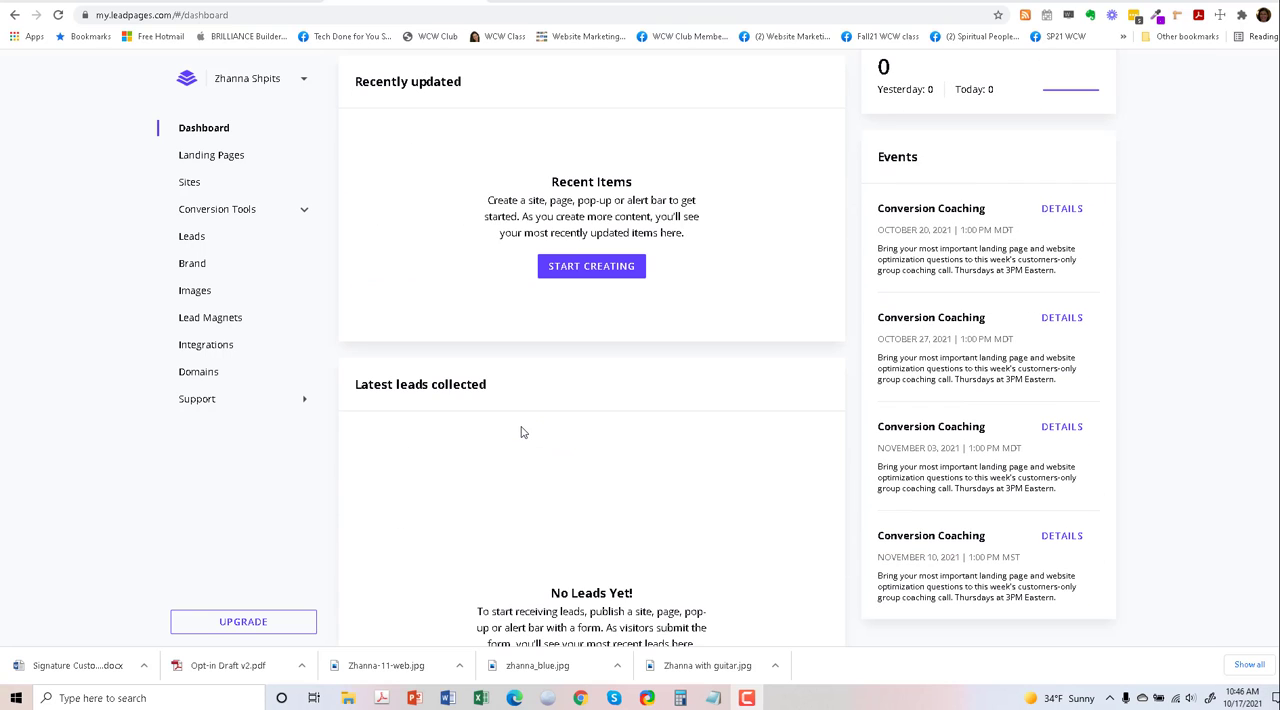
{"action": "scroll", "coordinate": [520, 433], "scroll_direction": "down", "scroll_amount": 3}
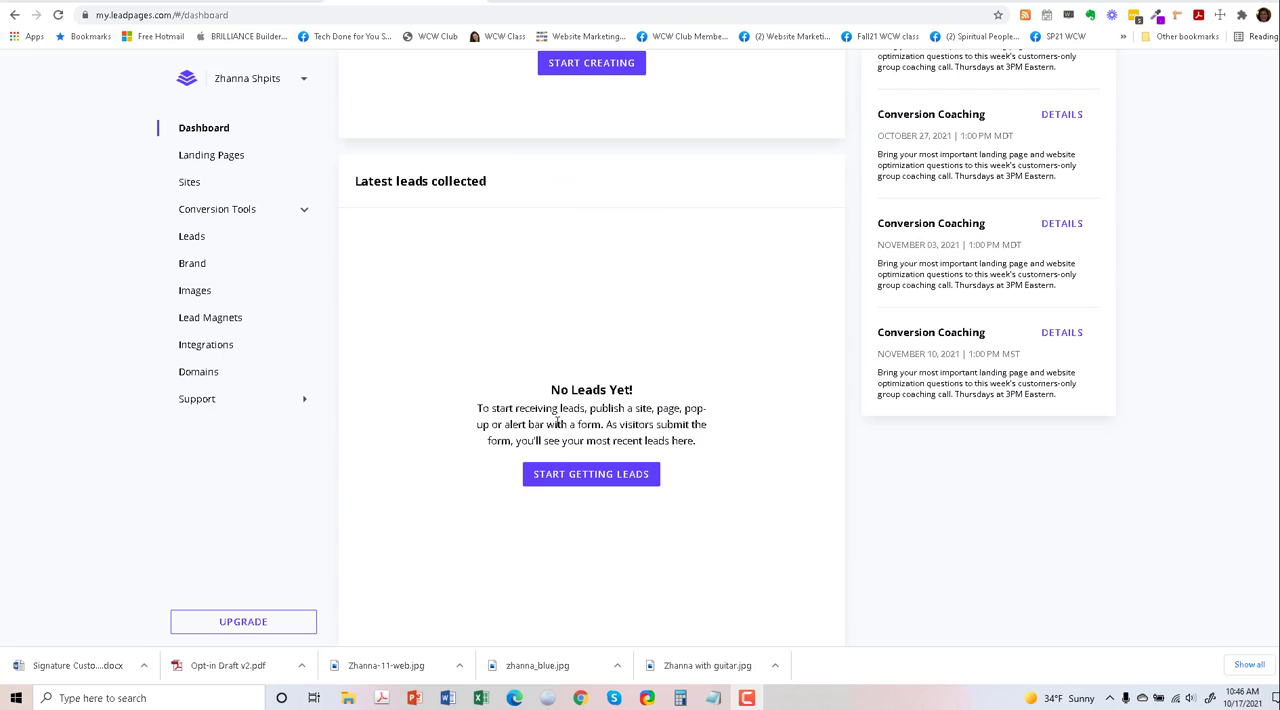
{"action": "scroll", "coordinate": [641, 451], "scroll_direction": "down", "scroll_amount": 1}
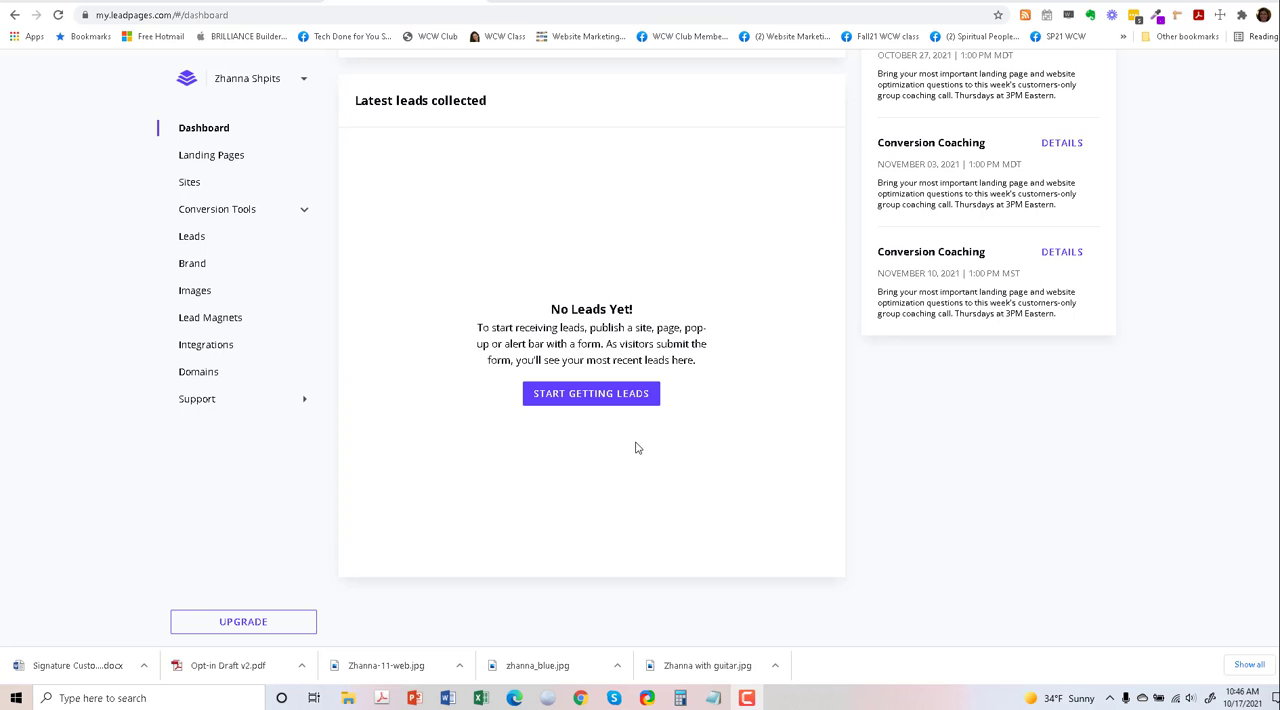
{"action": "scroll", "coordinate": [635, 448], "scroll_direction": "up", "scroll_amount": 6}
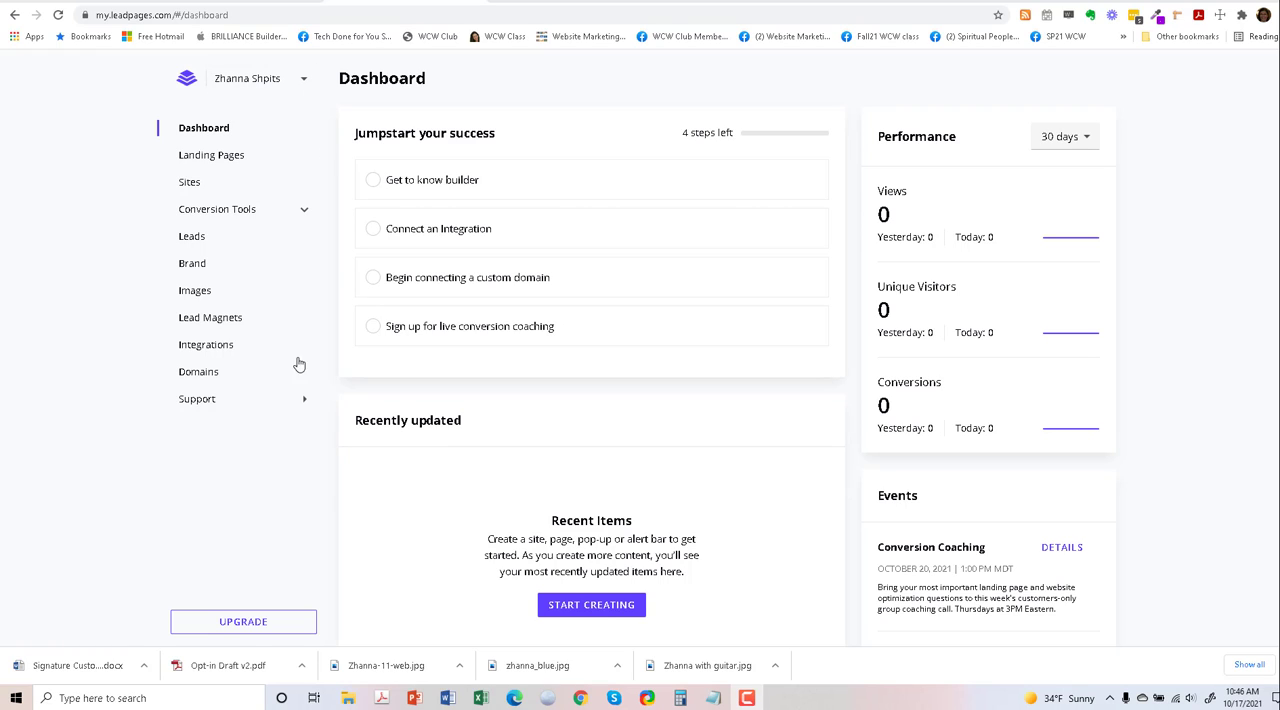
{"action": "left_click", "coordinate": [224, 160]}
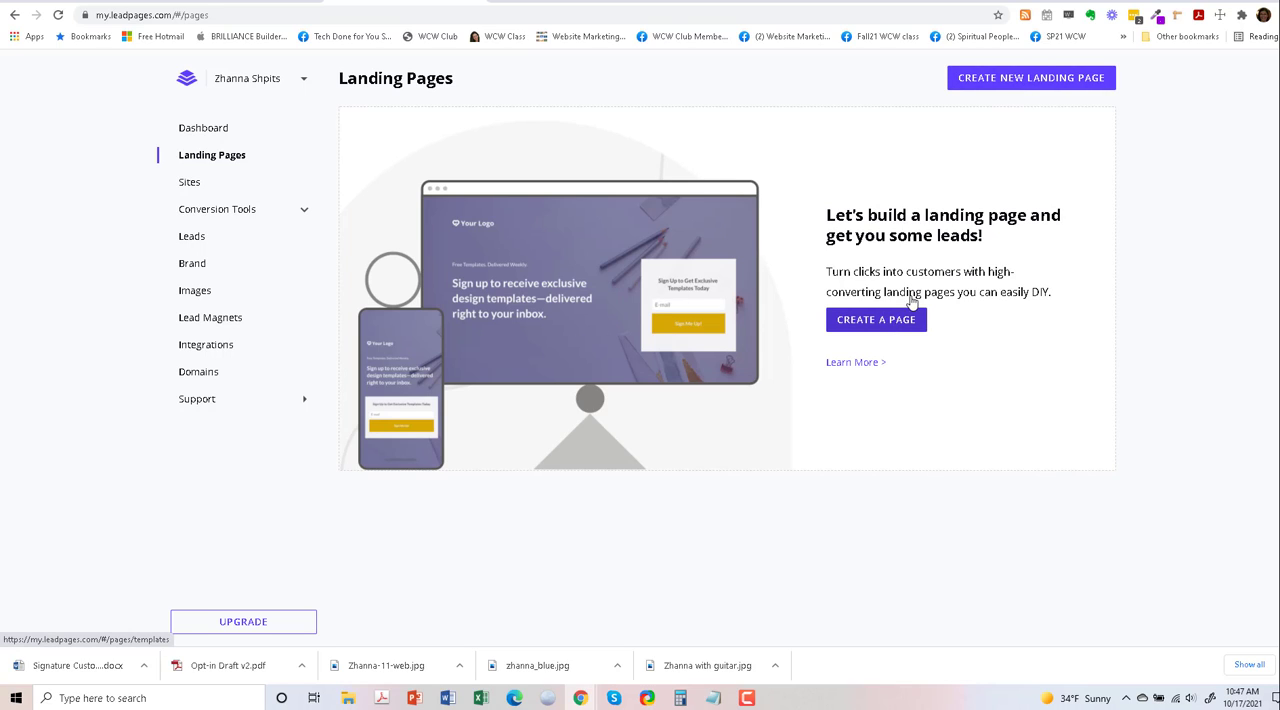
{"action": "left_click", "coordinate": [1004, 80]}
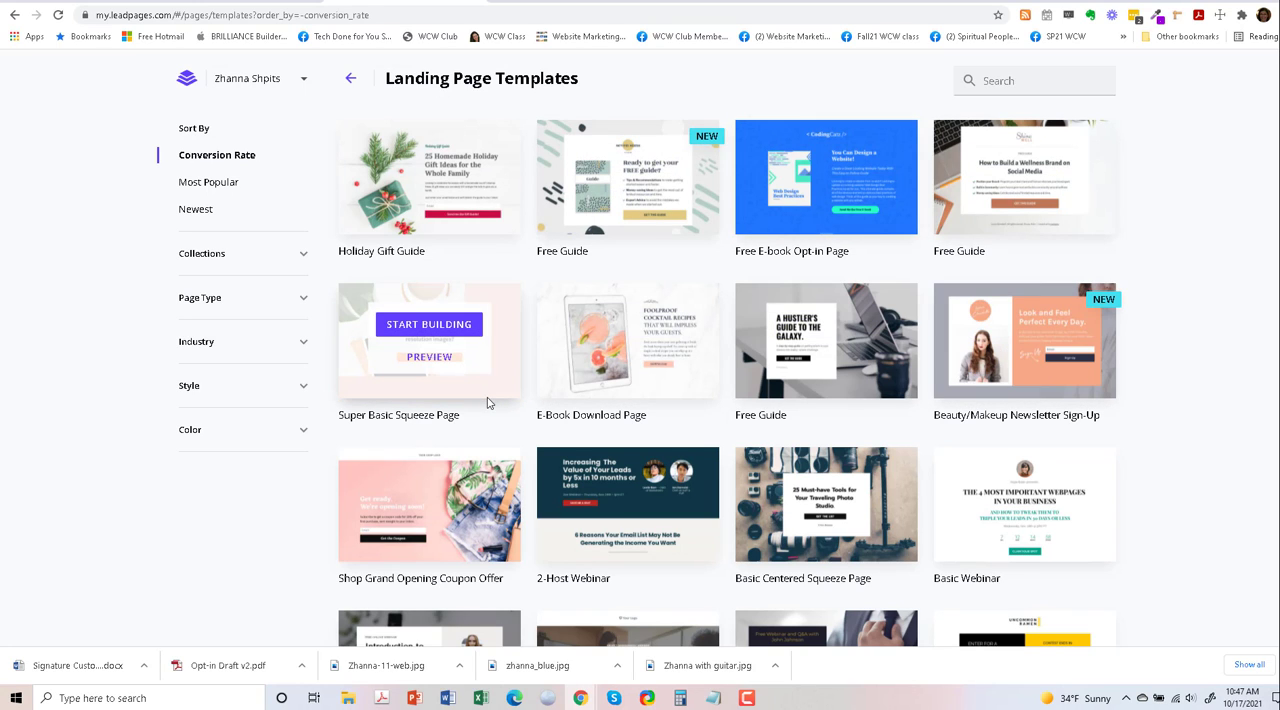
- Search the templates for "creative coach" and start building from Creative Coach Freebie, logging in again with the prefilled account details
{"action": "left_click", "coordinate": [1022, 79]}
{"action": "type", "text": "d"}
{"action": "type", "text": "reative coach"}
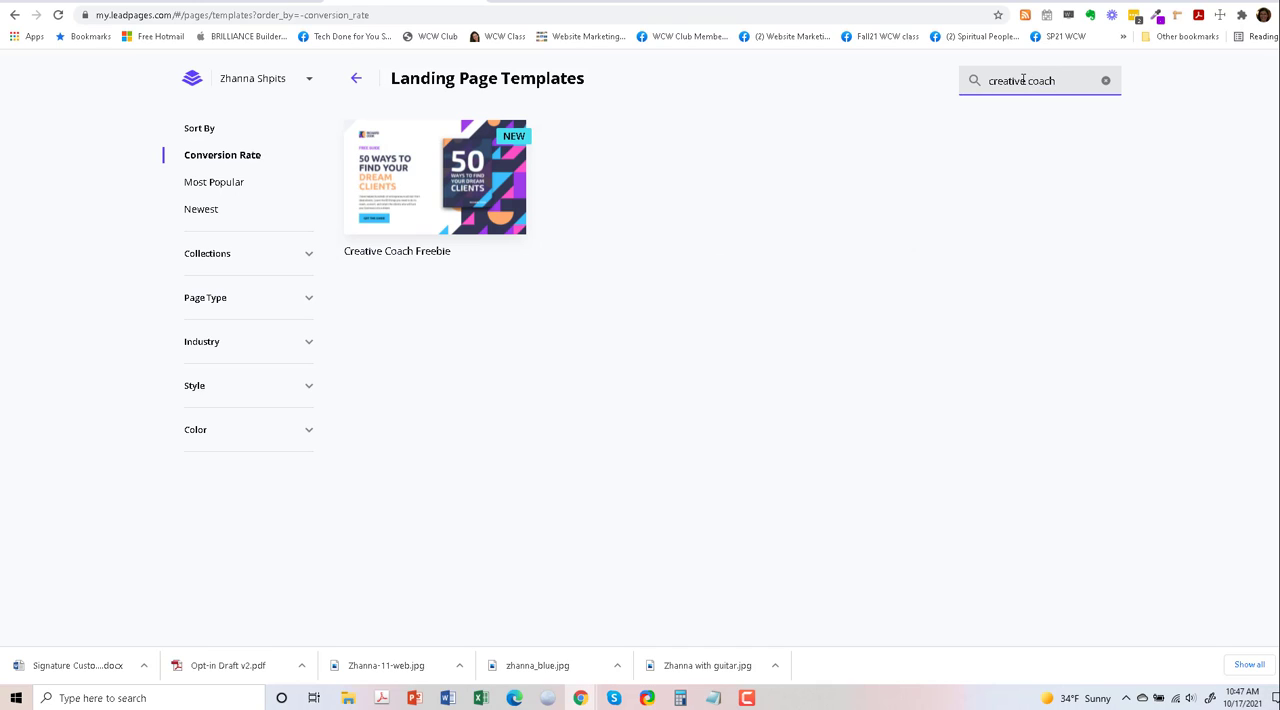
{"action": "mouse_move", "coordinate": [428, 172]}
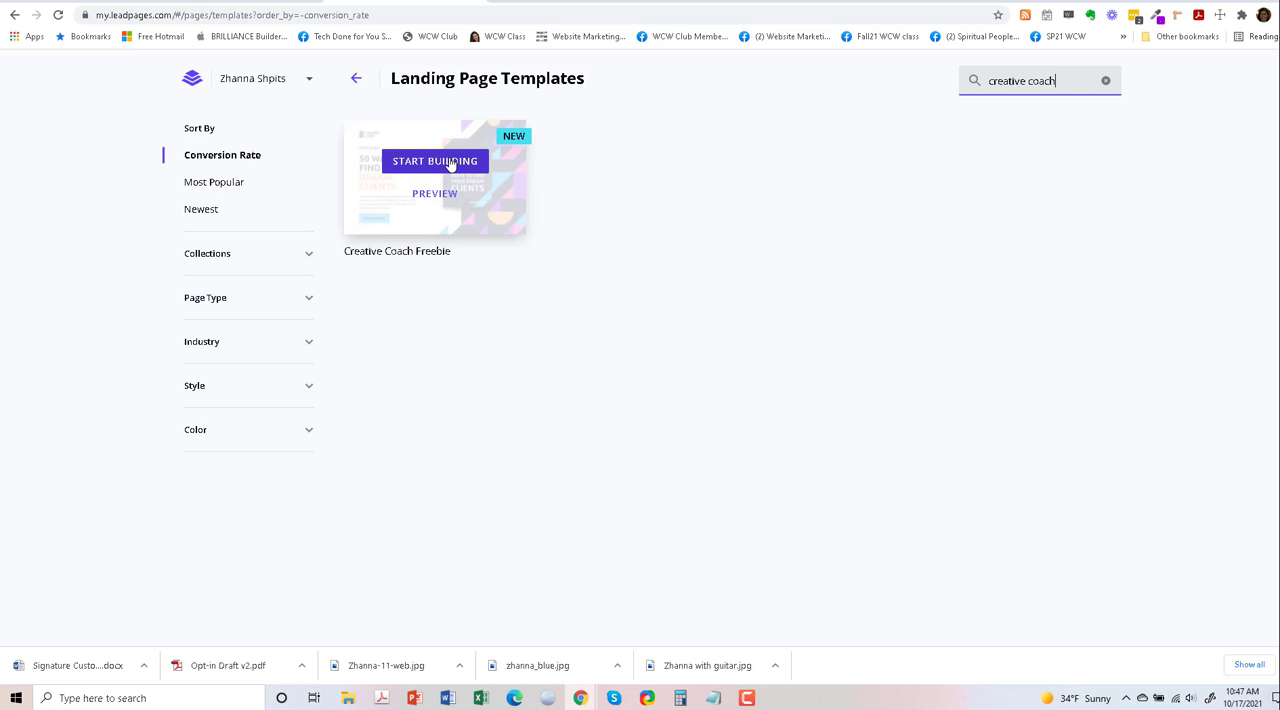
{"action": "left_click", "coordinate": [449, 164]}
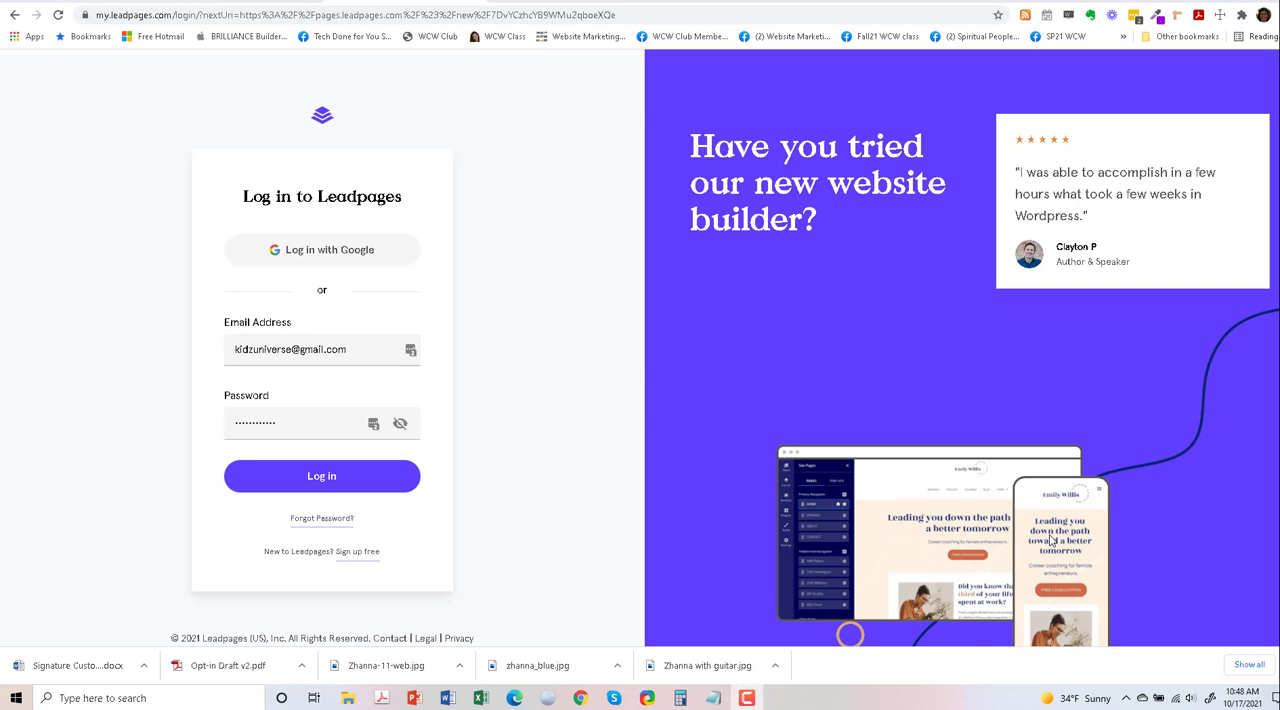
{"action": "left_click", "coordinate": [357, 487]}
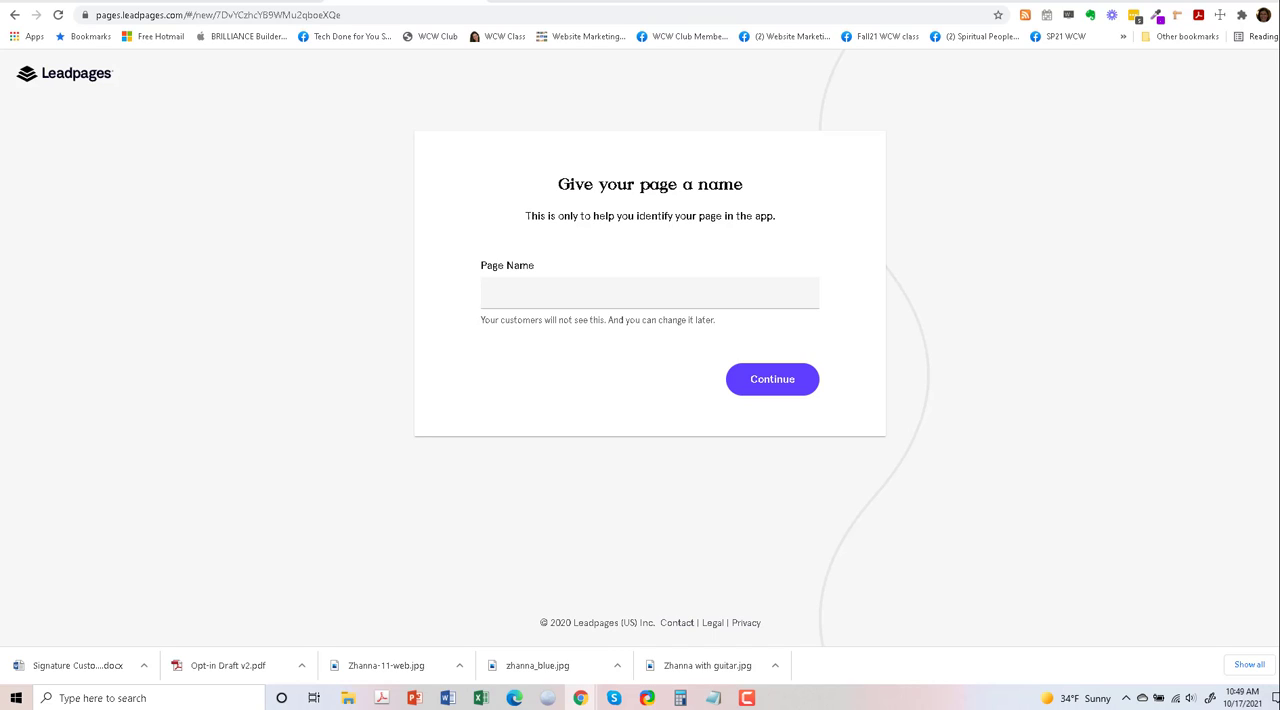
- Name the new page "Custom Song Landing Page" and continue to the page editor
{"action": "left_click", "coordinate": [603, 300]}
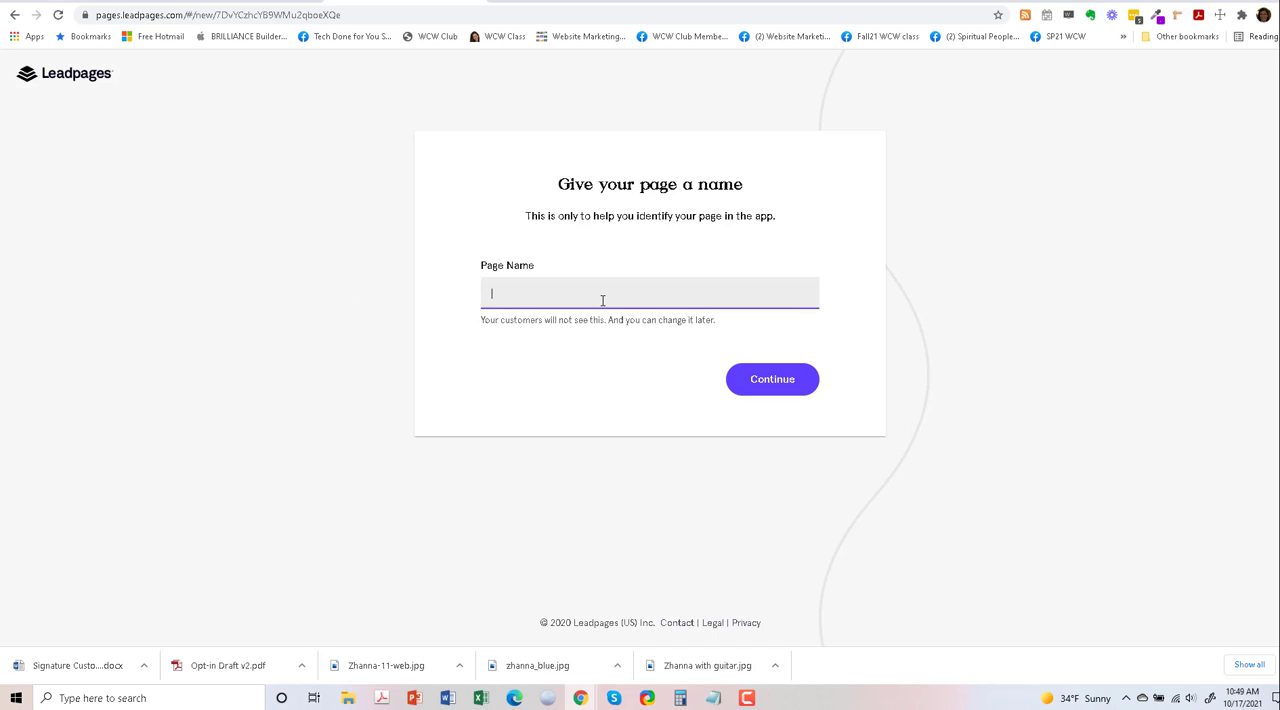
{"action": "type", "text": "Custon"}
{"action": "key", "text": "BackSpace"}
{"action": "key", "text": "BackSpace"}
{"action": "type", "text": "m Song Landing"}
{"action": "left_click", "coordinate": [786, 384]}
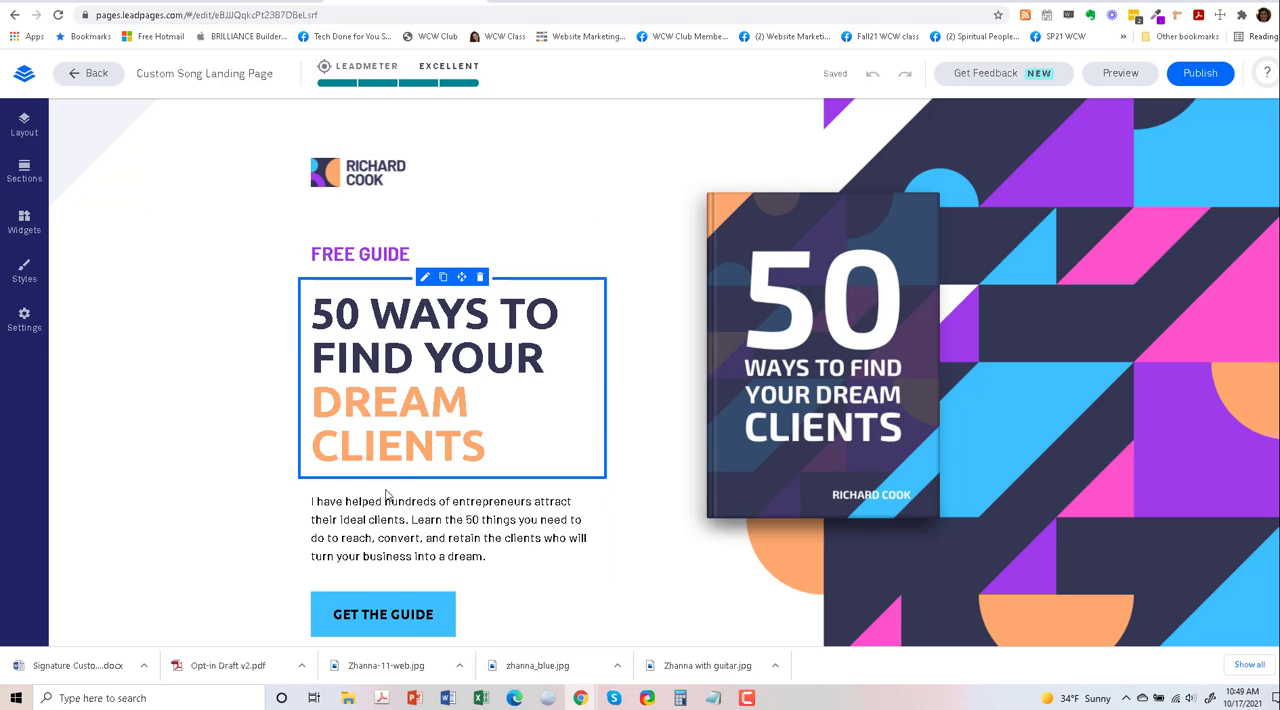
- Examine the template page from end to end, and hide and show the Hero Section in the page layout
{"action": "scroll", "coordinate": [386, 496], "scroll_direction": "down", "scroll_amount": 2}
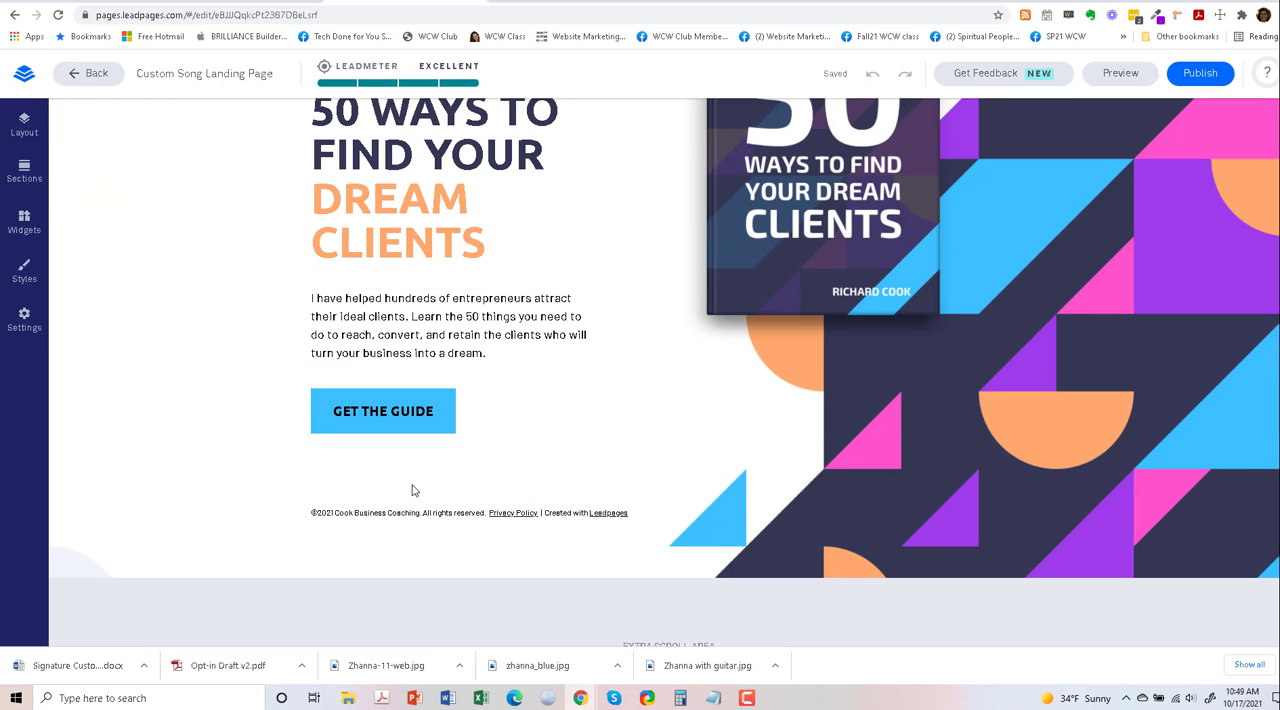
{"action": "scroll", "coordinate": [877, 440], "scroll_direction": "down", "scroll_amount": 1}
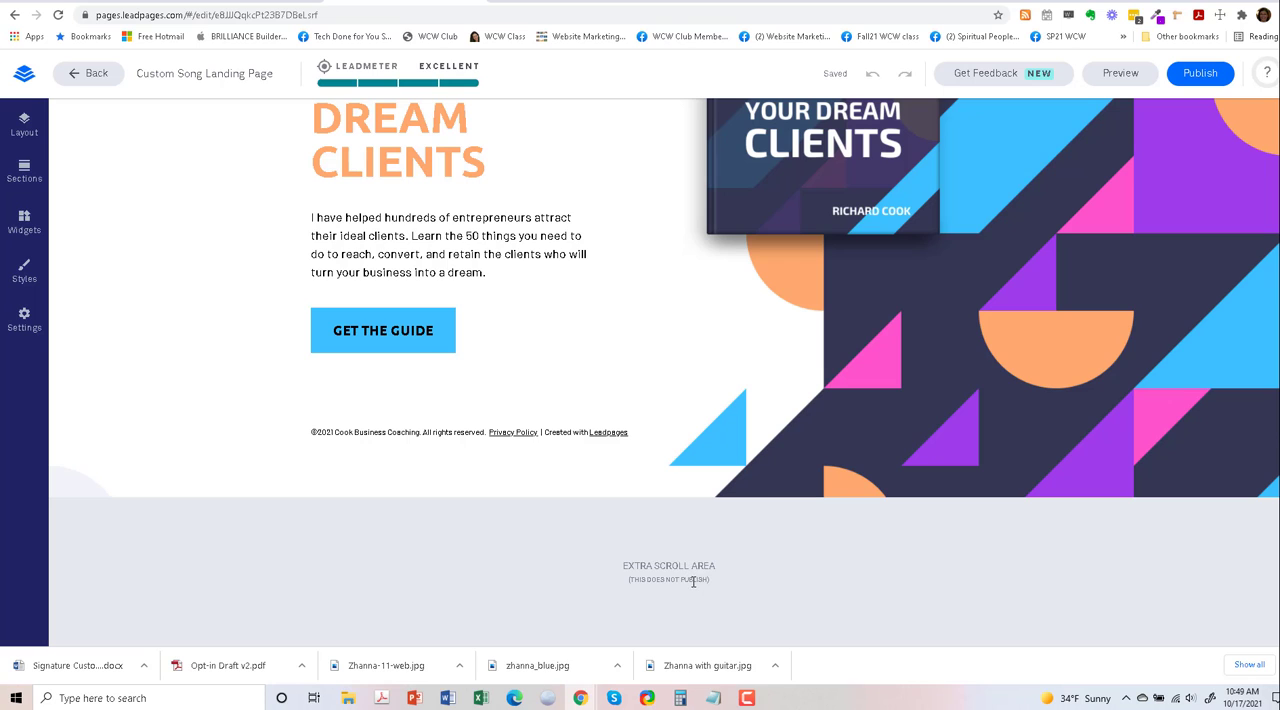
{"action": "scroll", "coordinate": [689, 570], "scroll_direction": "up", "scroll_amount": 1}
{"action": "scroll", "coordinate": [689, 570], "scroll_direction": "down", "scroll_amount": 1}
{"action": "scroll", "coordinate": [636, 579], "scroll_direction": "up", "scroll_amount": 3}
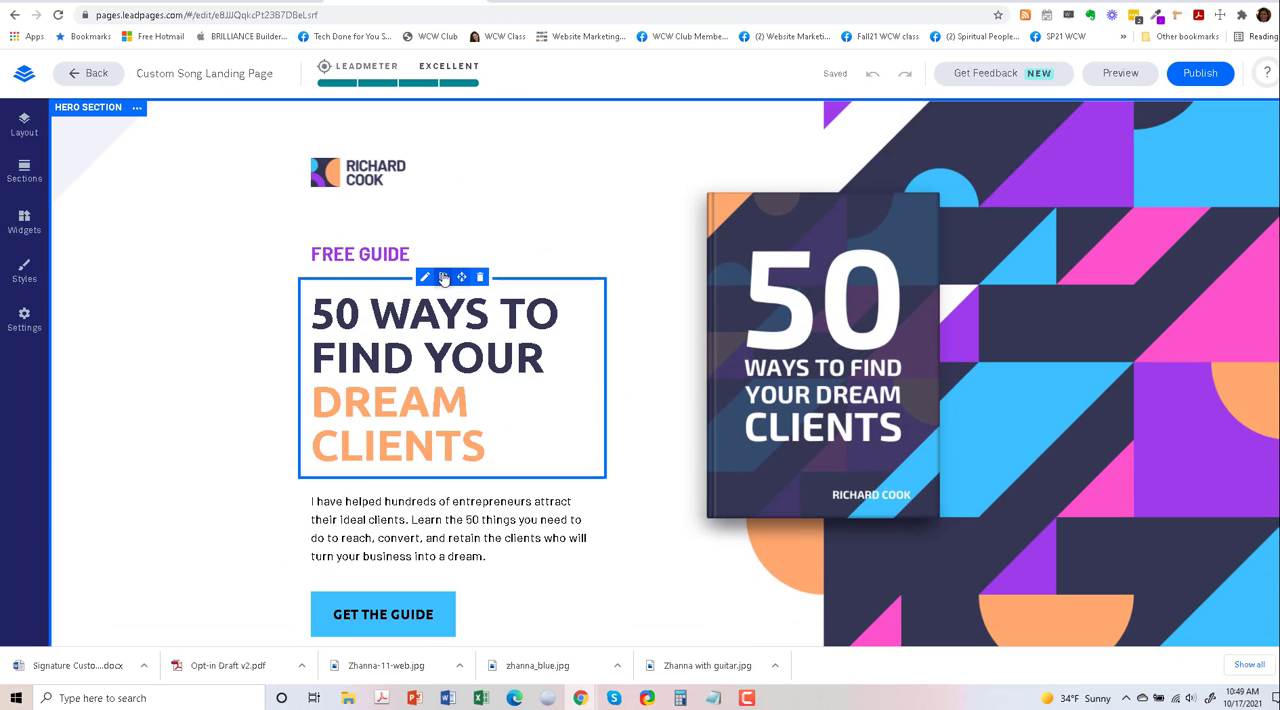
{"action": "left_click", "coordinate": [24, 124]}
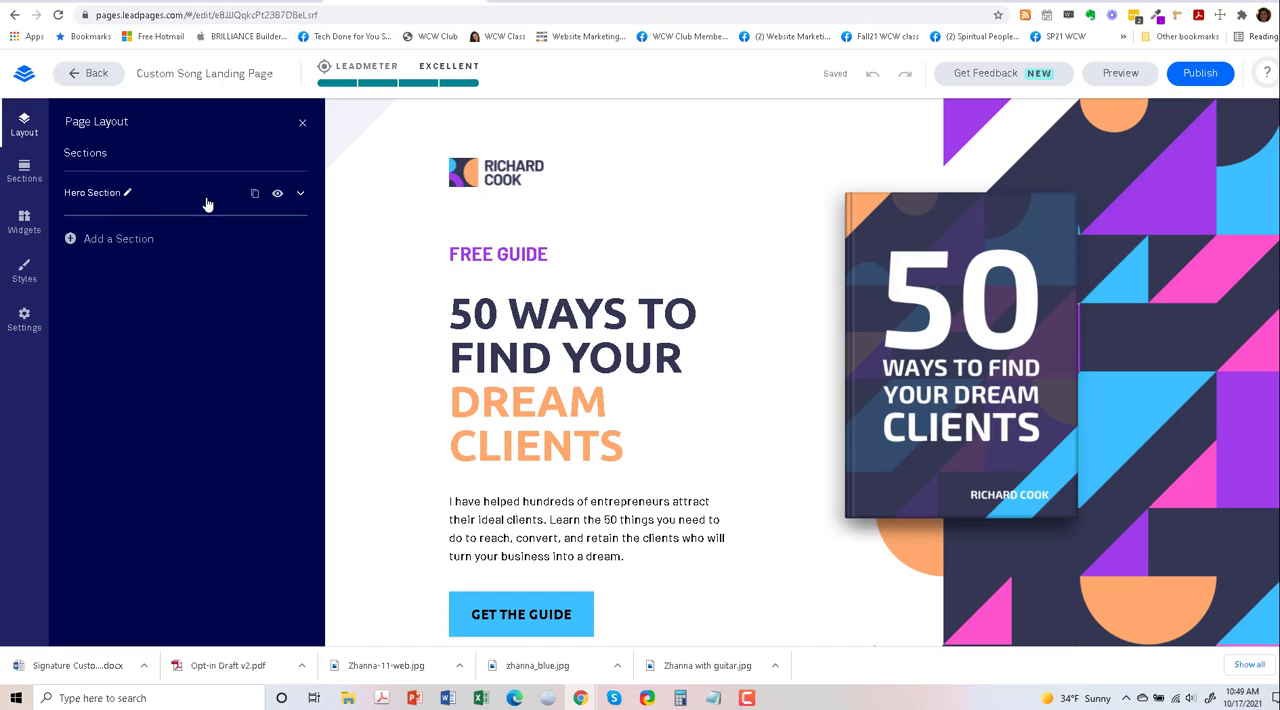
{"action": "left_click", "coordinate": [277, 194]}
{"action": "left_click", "coordinate": [277, 194]}
- Browse the ready-made About sections and the full list of available widgets
{"action": "left_click", "coordinate": [24, 170]}
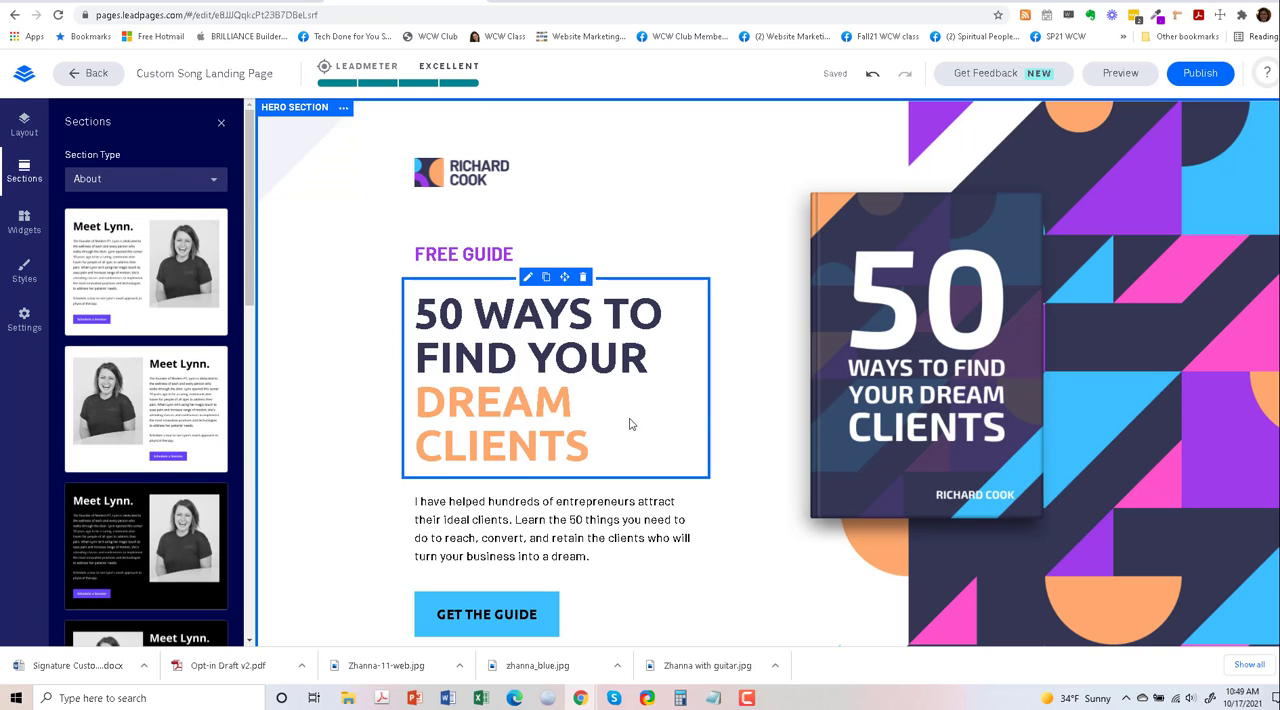
{"action": "scroll", "coordinate": [630, 423], "scroll_direction": "down", "scroll_amount": 2}
{"action": "scroll", "coordinate": [520, 451], "scroll_direction": "up", "scroll_amount": 2}
{"action": "left_click", "coordinate": [24, 222]}
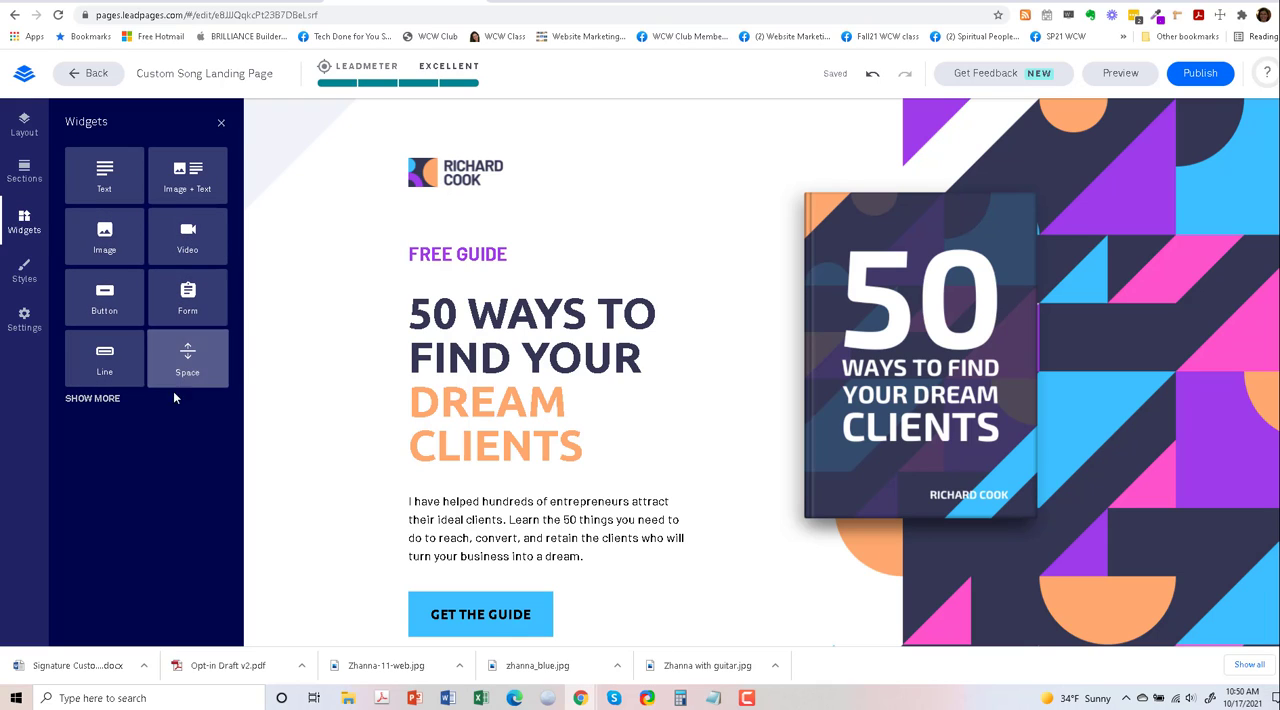
{"action": "left_click", "coordinate": [110, 400]}
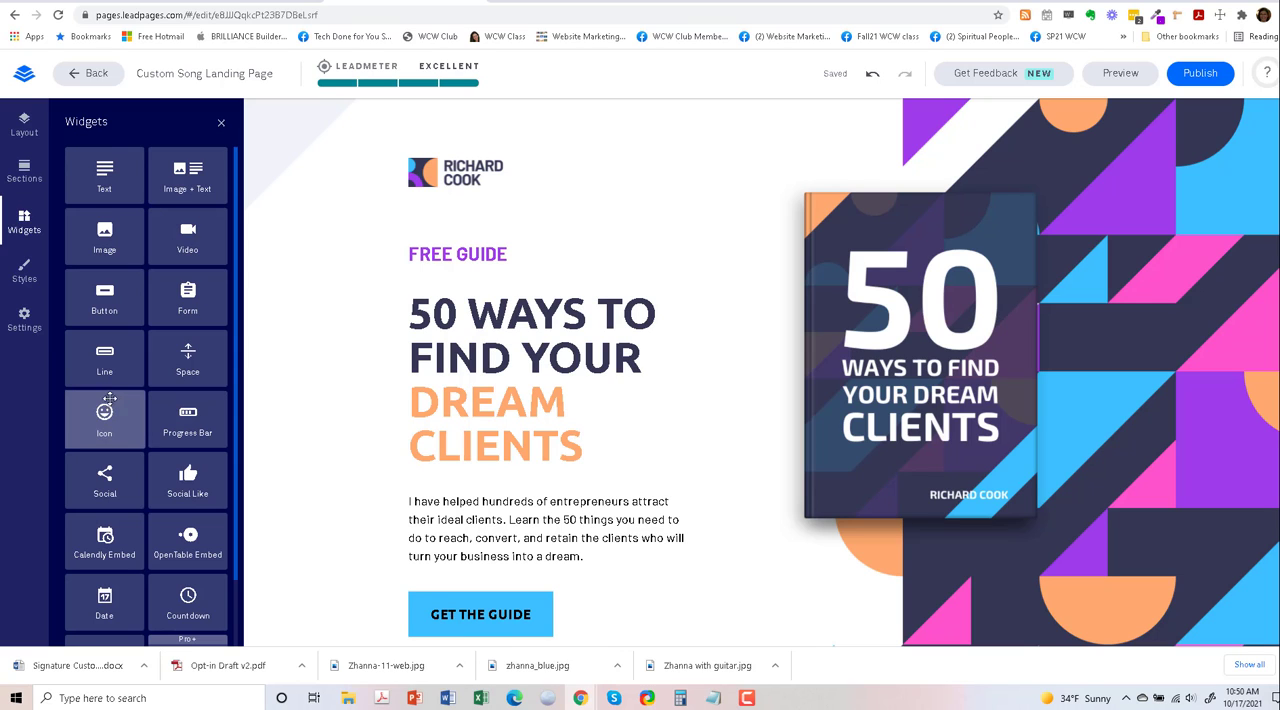
{"action": "scroll", "coordinate": [182, 492], "scroll_direction": "down", "scroll_amount": 1}
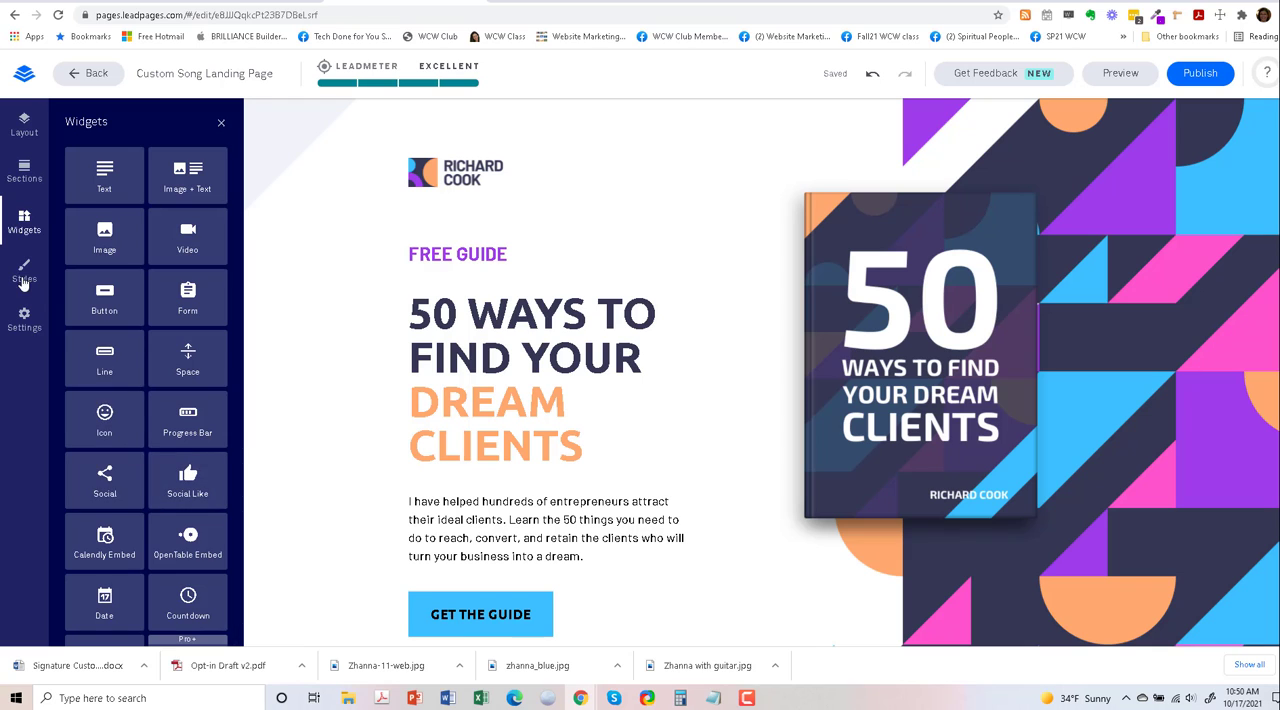
- Look through the page style settings for fonts, background, favicon and custom CSS
{"action": "left_click", "coordinate": [25, 273]}
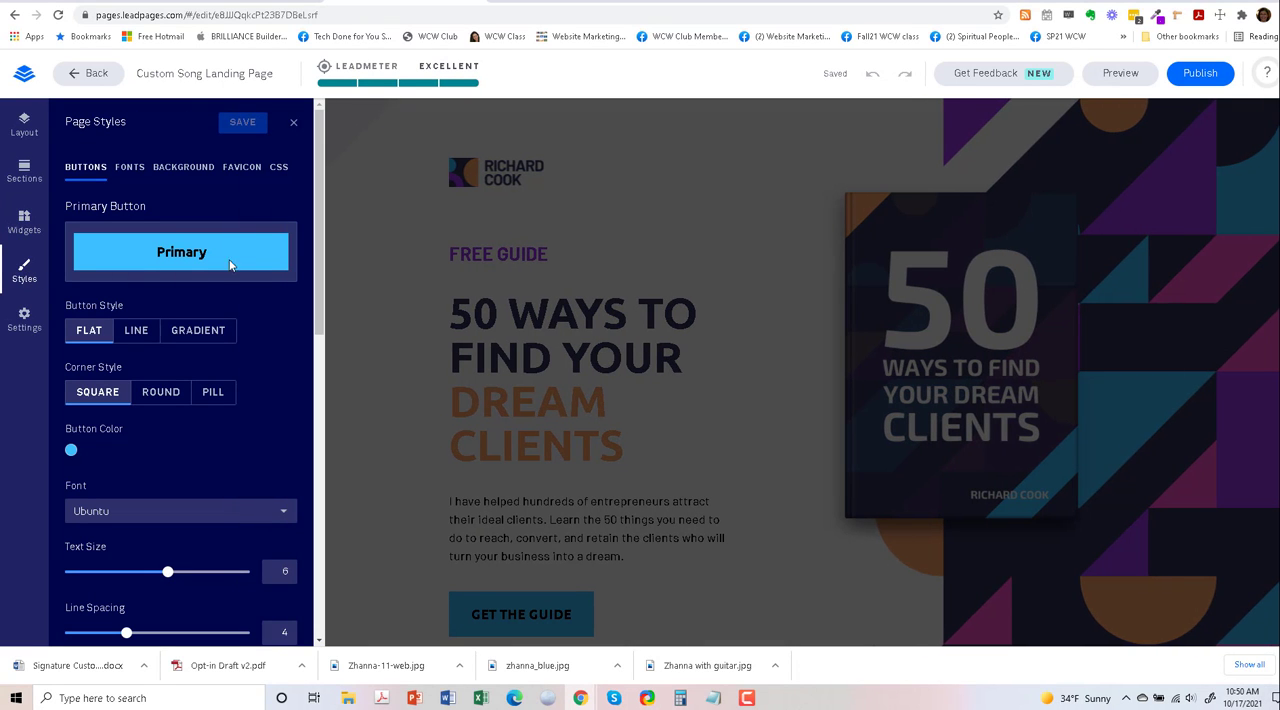
{"action": "left_click", "coordinate": [133, 172]}
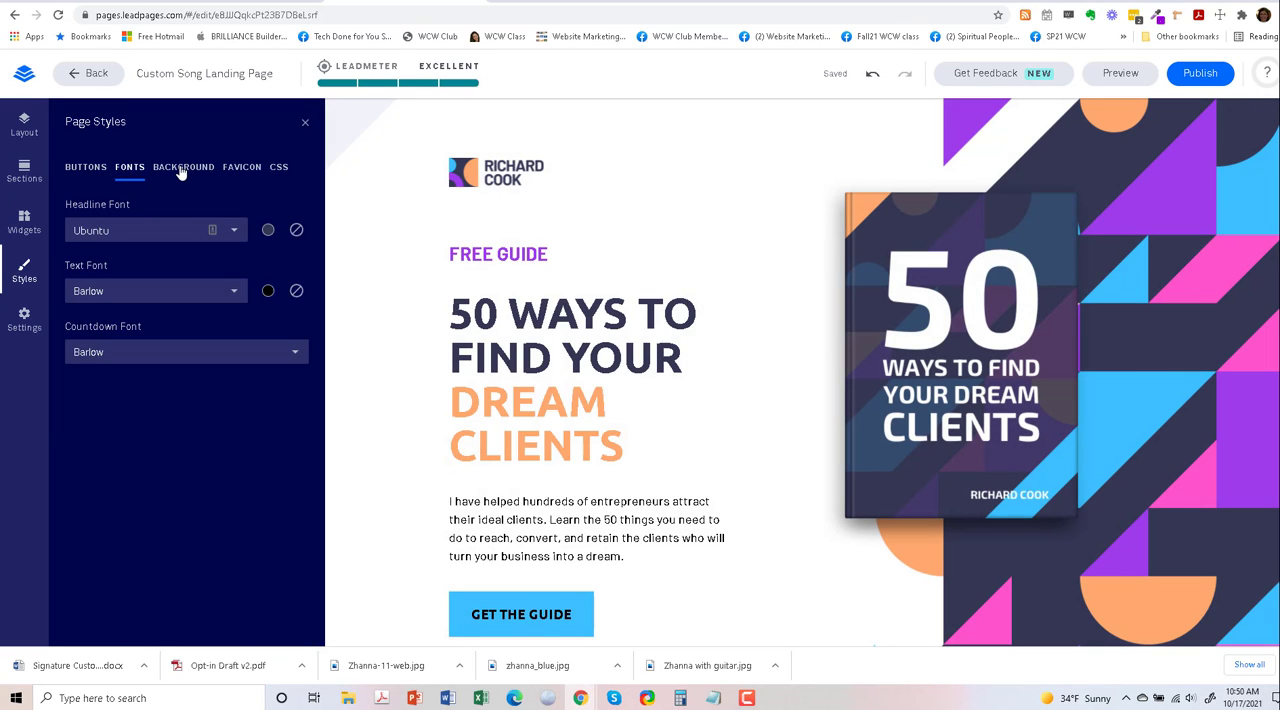
{"action": "left_click", "coordinate": [181, 170]}
{"action": "left_click", "coordinate": [240, 168]}
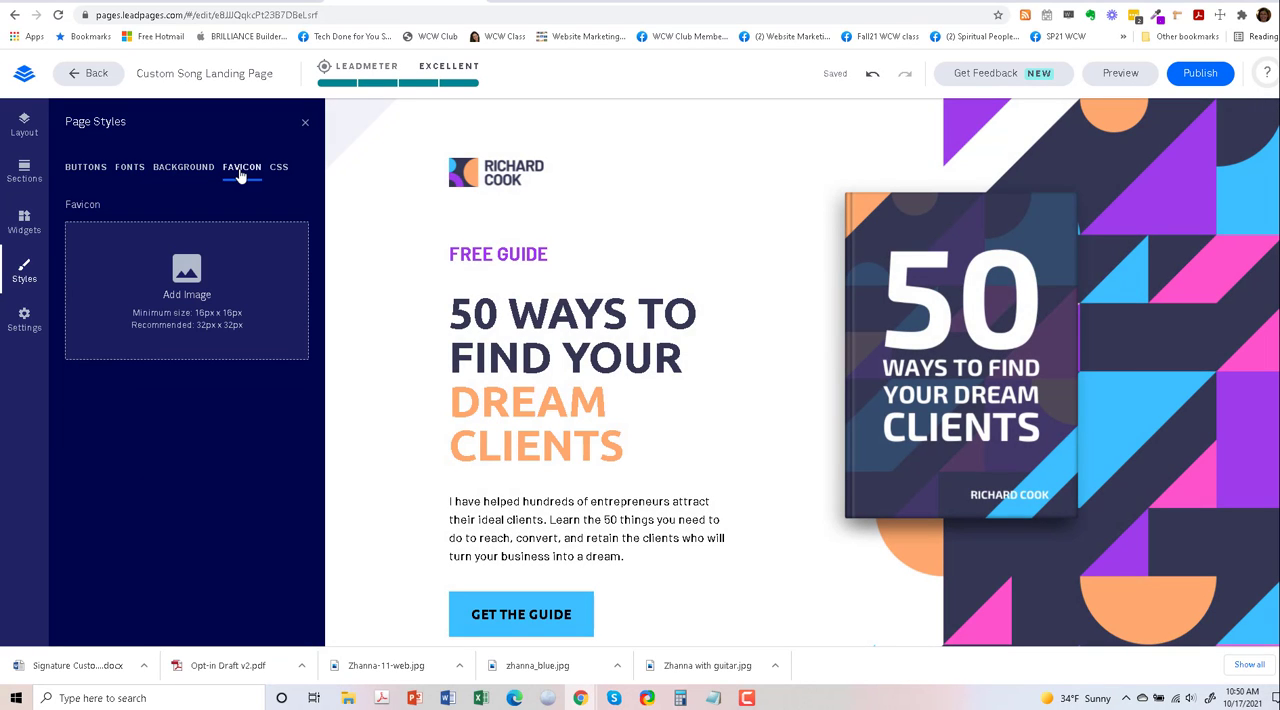
{"action": "left_click", "coordinate": [278, 170]}
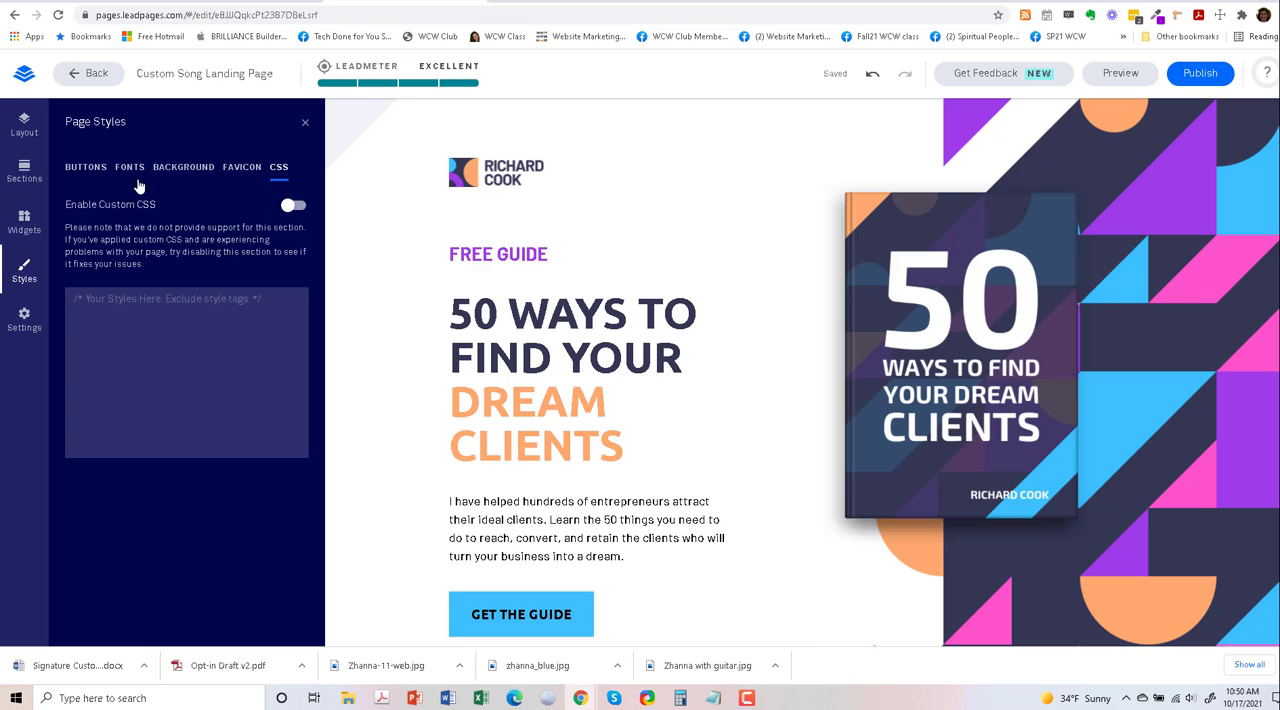
- Examine the style settings of the primary and secondary buttons, and close the page styles
{"action": "left_click", "coordinate": [73, 170]}
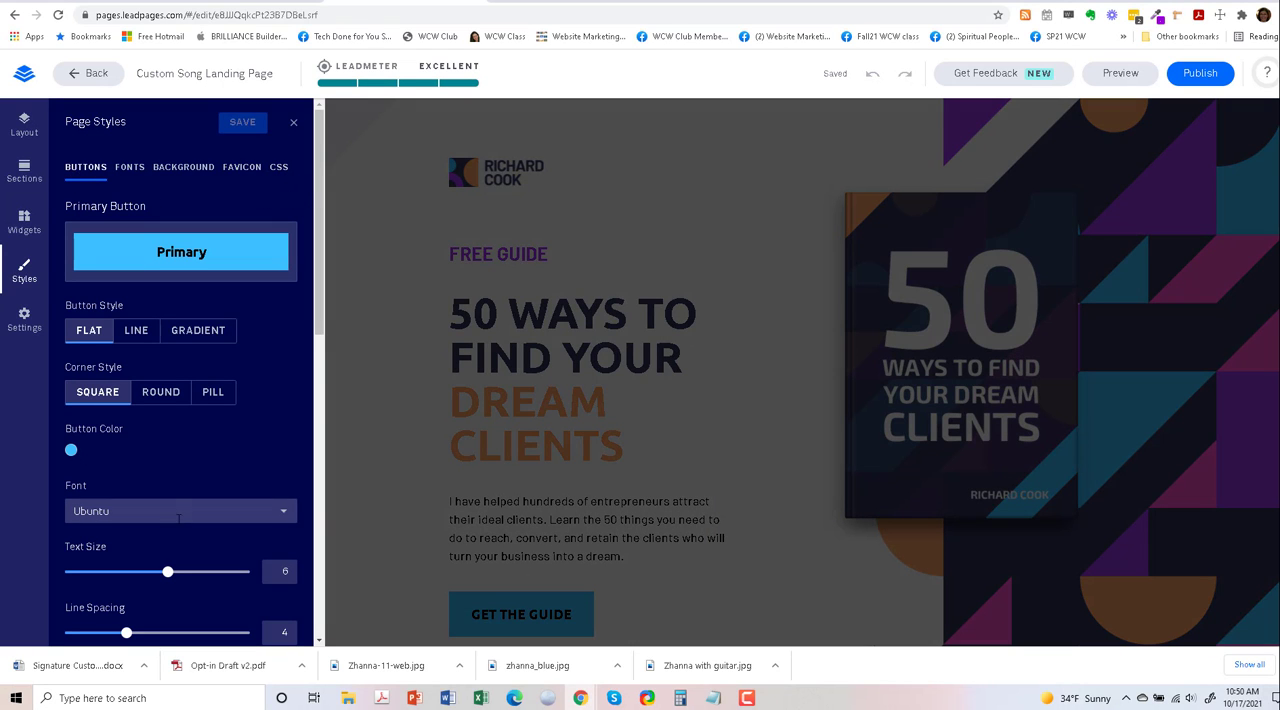
{"action": "scroll", "coordinate": [95, 375], "scroll_direction": "down", "scroll_amount": 1}
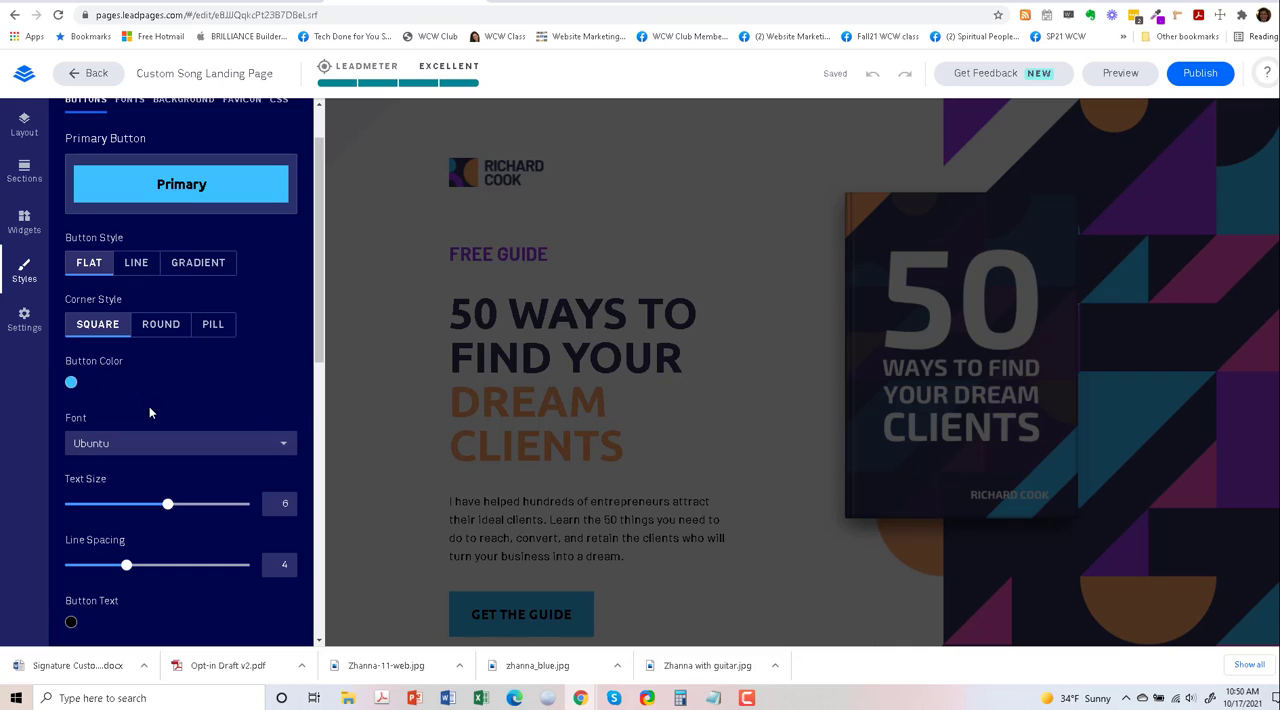
{"action": "scroll", "coordinate": [148, 412], "scroll_direction": "down", "scroll_amount": 2}
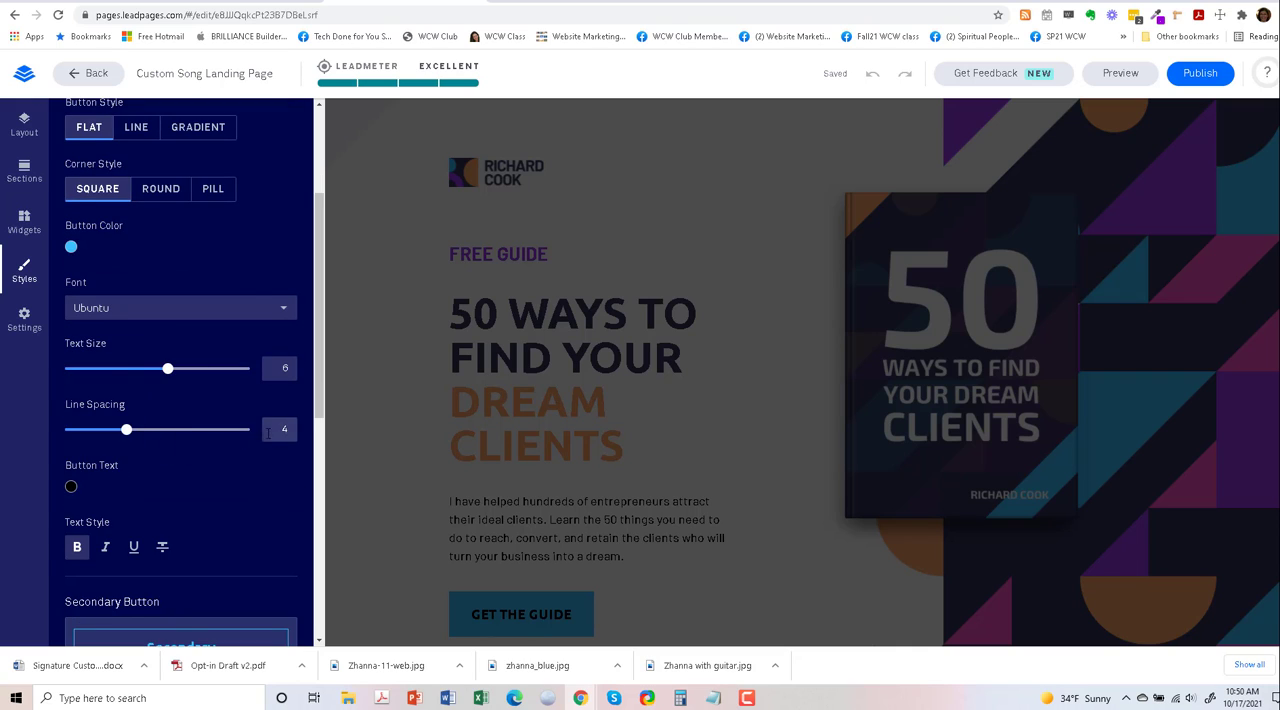
{"action": "scroll", "coordinate": [165, 468], "scroll_direction": "down", "scroll_amount": 1}
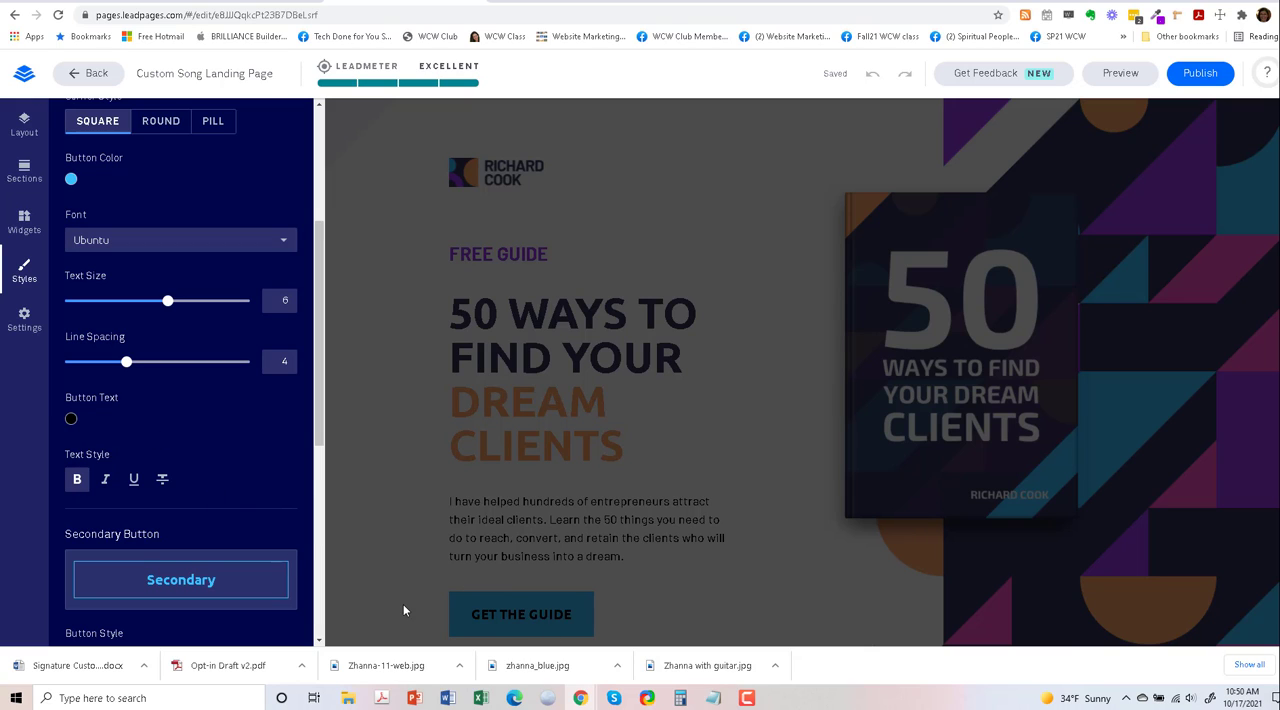
{"action": "scroll", "coordinate": [189, 421], "scroll_direction": "down", "scroll_amount": 2}
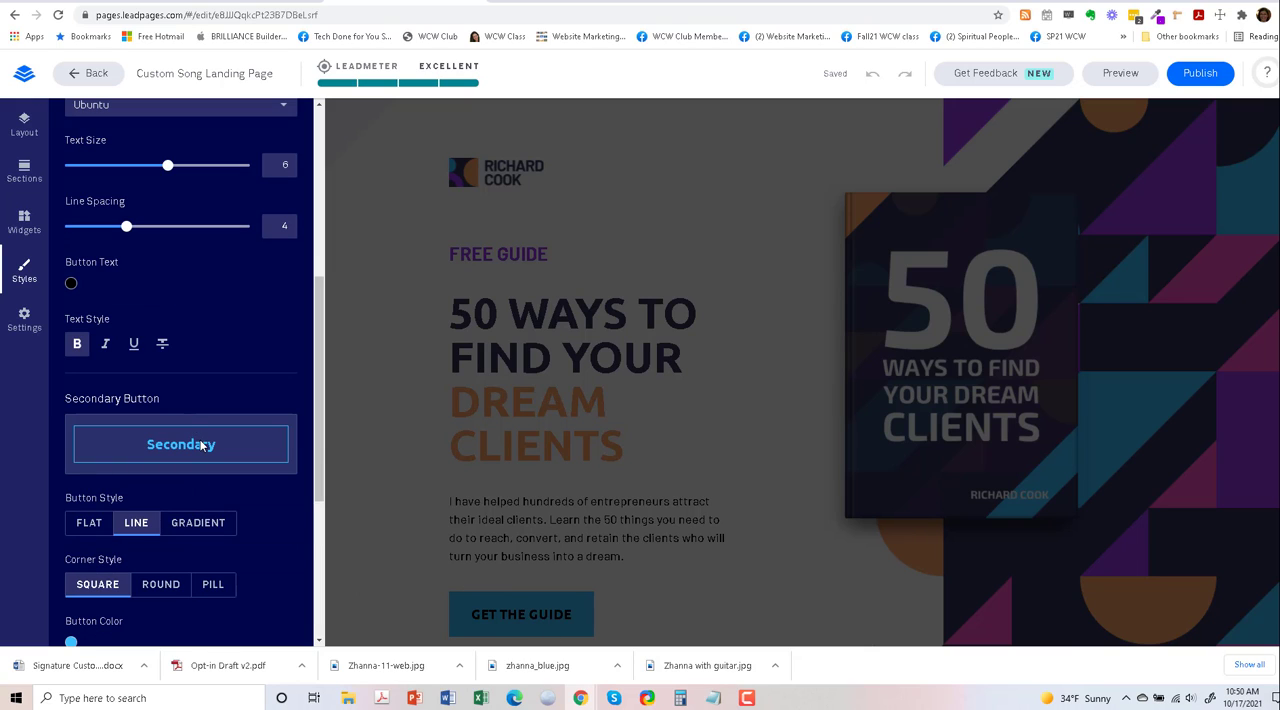
{"action": "scroll", "coordinate": [155, 544], "scroll_direction": "down", "scroll_amount": 5}
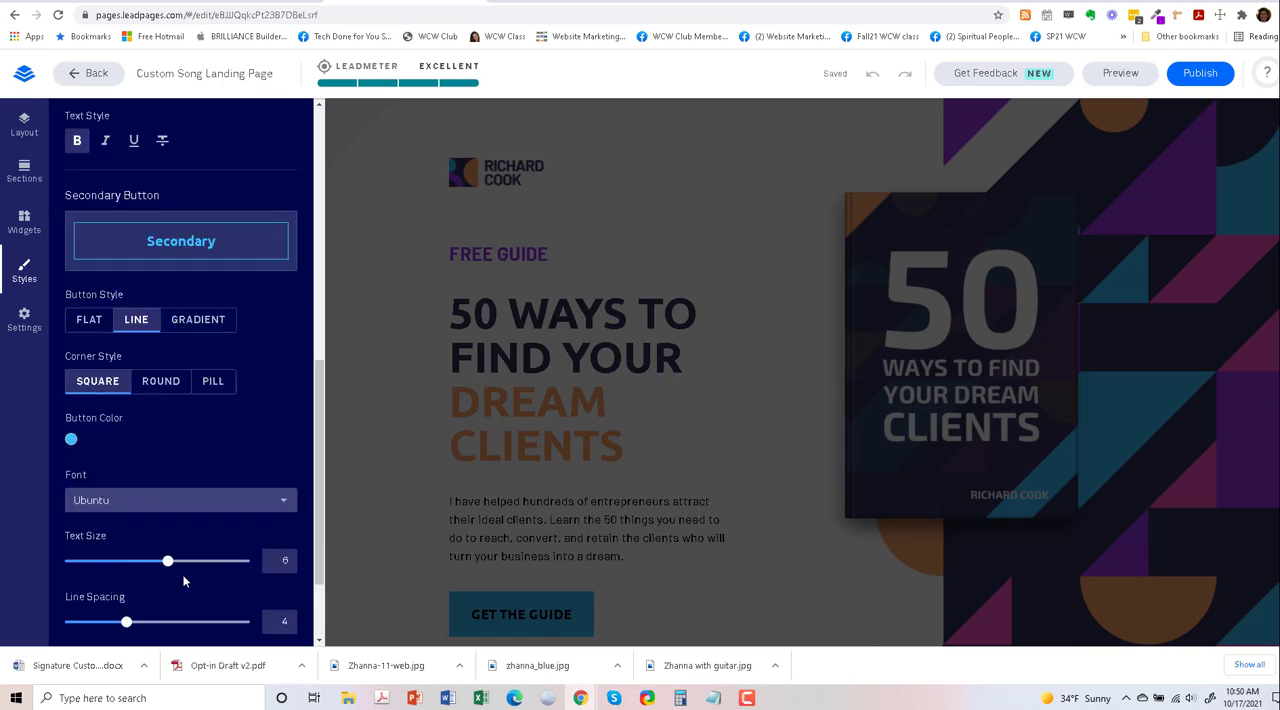
{"action": "scroll", "coordinate": [179, 585], "scroll_direction": "up", "scroll_amount": 6}
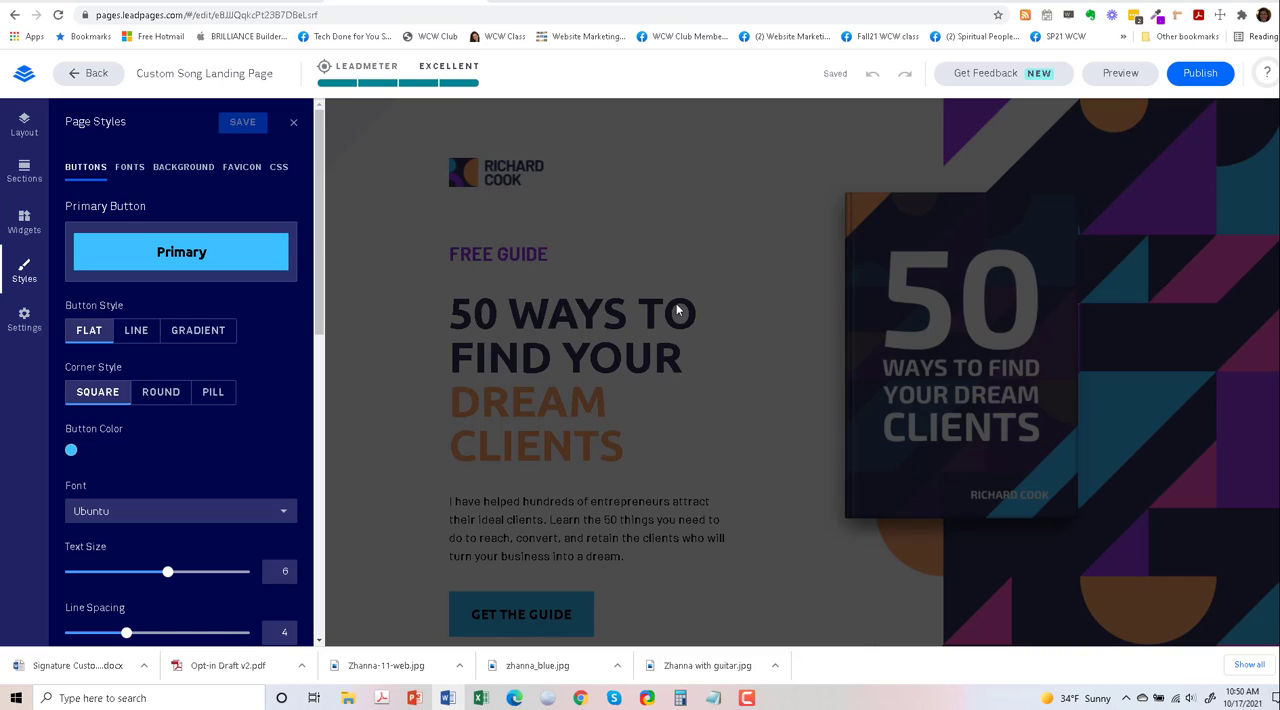
{"action": "left_click", "coordinate": [295, 124]}
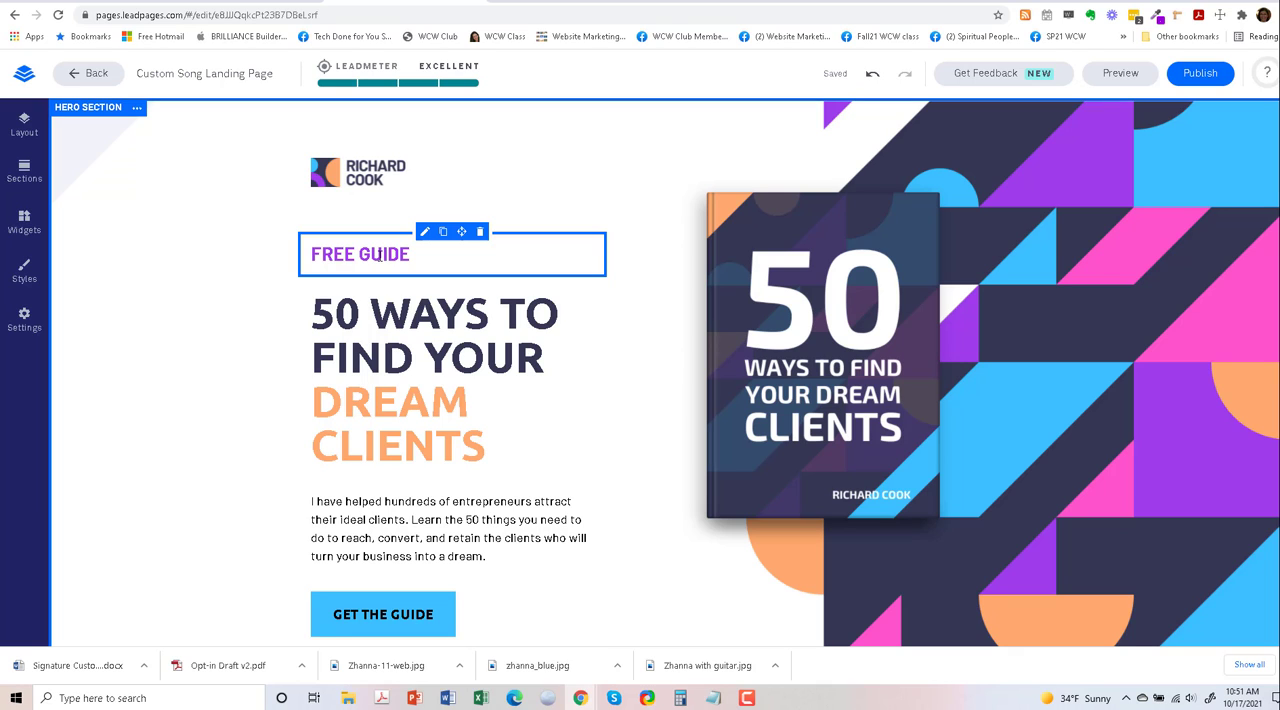
- Replace the "FREE GUIDE" text above the hero headline with "Signature Custom Songs"
{"action": "left_click", "coordinate": [410, 254]}
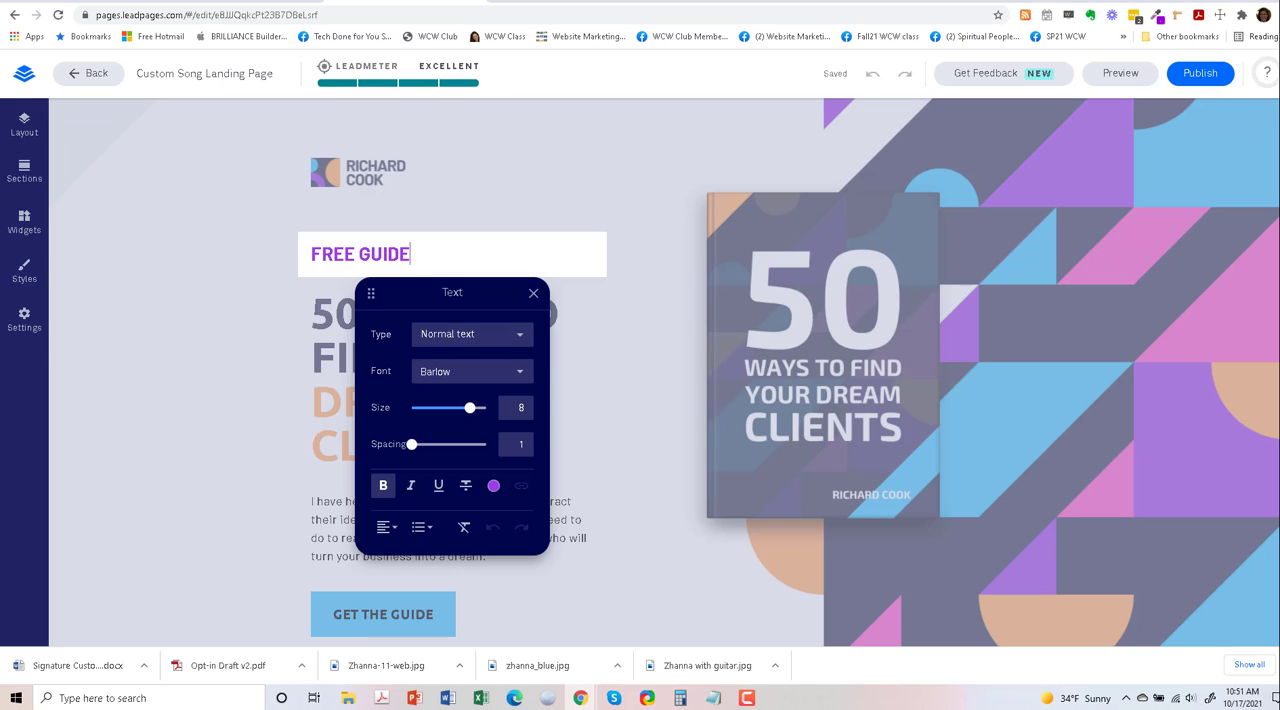
{"action": "key", "text": "BackSpace"}
{"action": "key", "text": "BackSpace"}
{"action": "key", "text": "BackSpace"}
{"action": "key", "text": "BackSpace"}
{"action": "key", "text": "BackSpace"}
{"action": "key", "text": "BackSpace"}
{"action": "key", "text": "BackSpace"}
{"action": "key", "text": "BackSpace"}
{"action": "key", "text": "BackSpace"}
{"action": "key", "text": "BackSpace"}
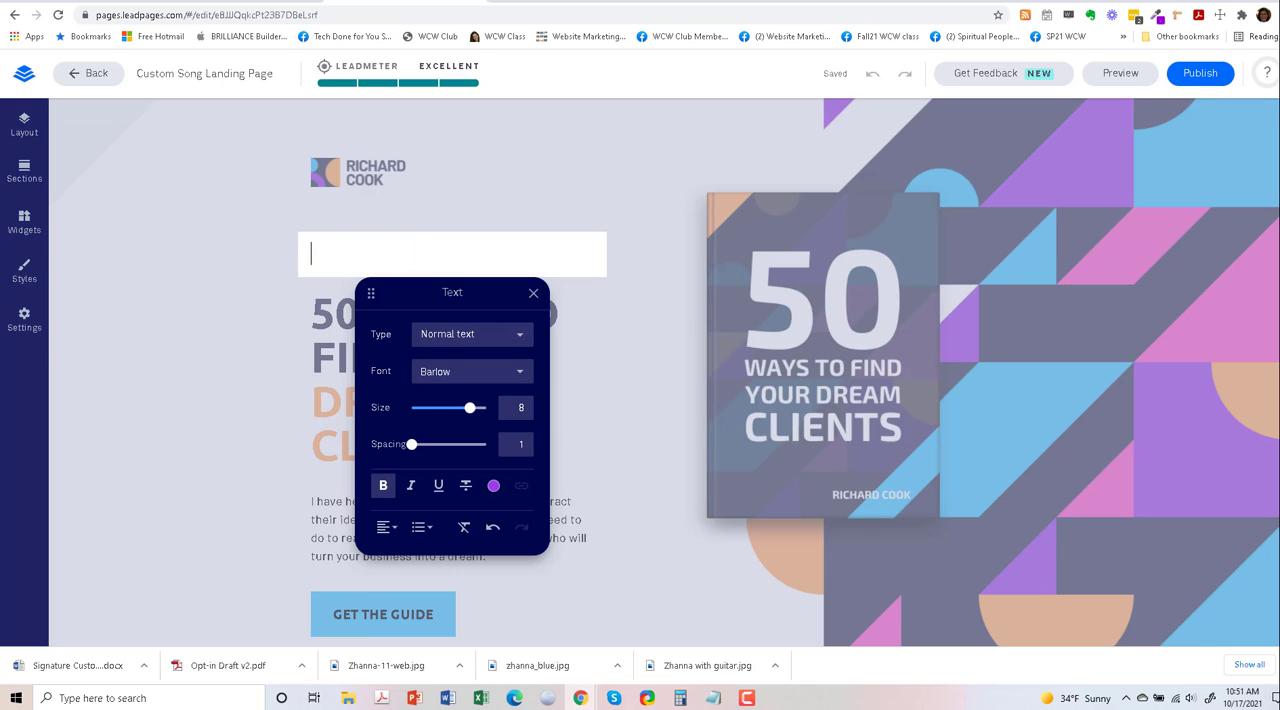
{"action": "type", "text": "Signature Custom Songs"}
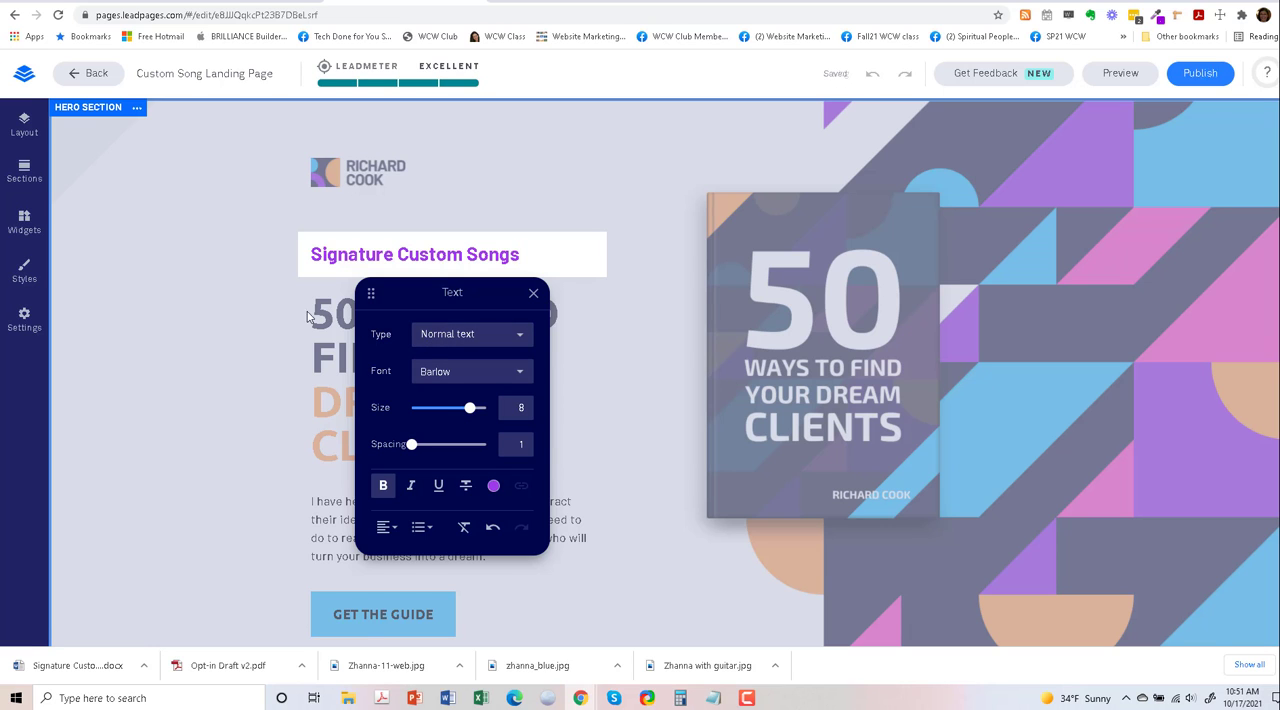
- Replace the dark part of the hero headline with "Your Original Story", pasted as unformatted text
{"action": "left_click", "coordinate": [331, 327]}
{"action": "left_click", "coordinate": [463, 336]}
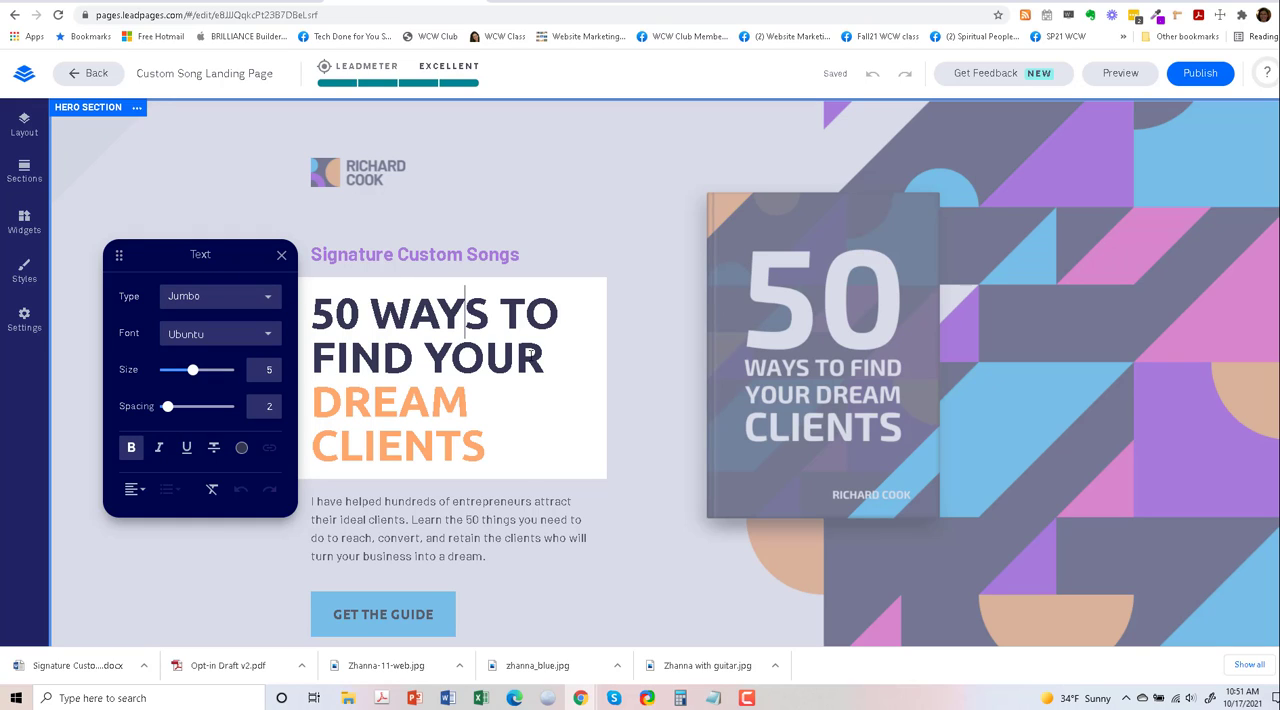
{"action": "left_click_drag", "start_coordinate": [546, 358], "coordinate": [317, 308]}
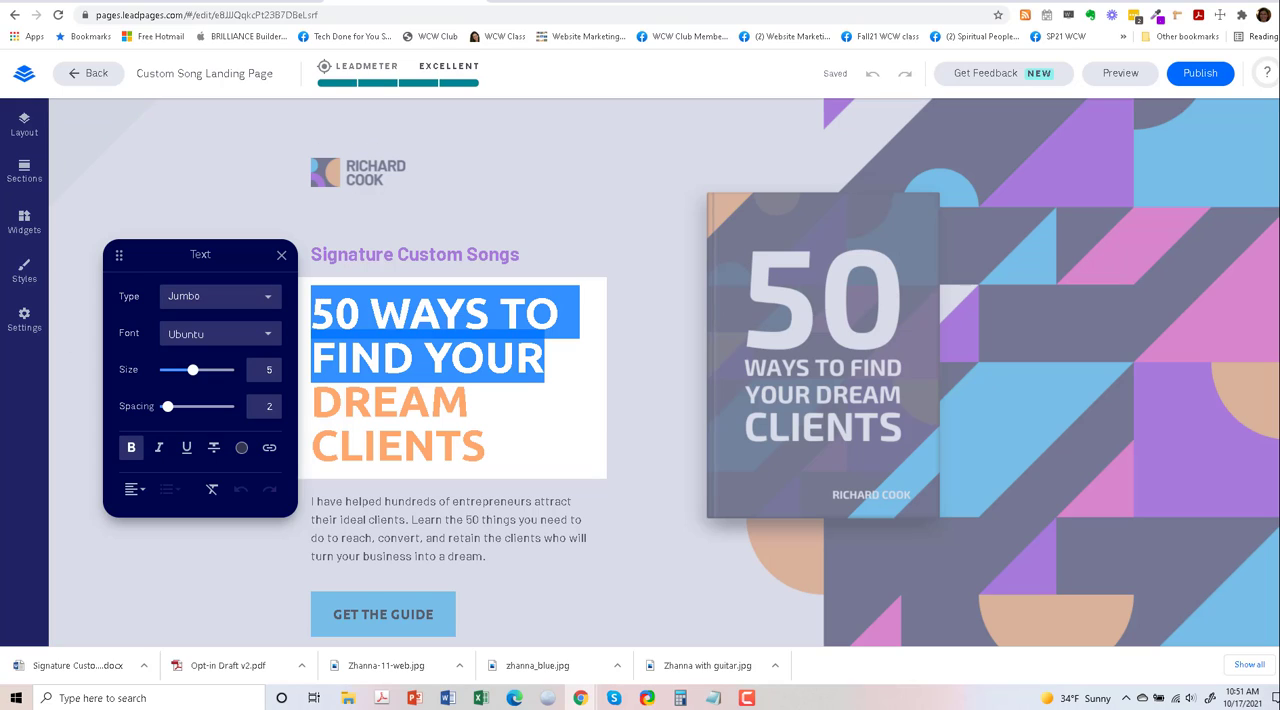
{"action": "key", "text": "alt+Tab"}
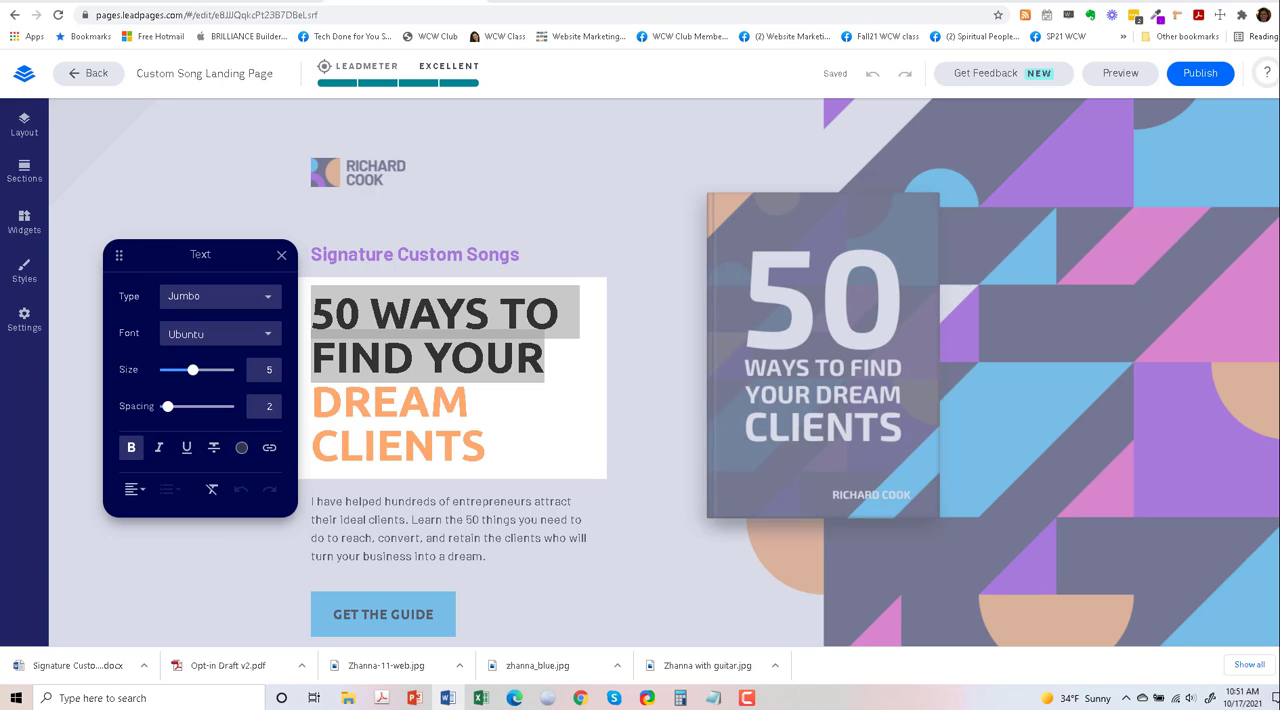
{"action": "left_click", "coordinate": [410, 312]}
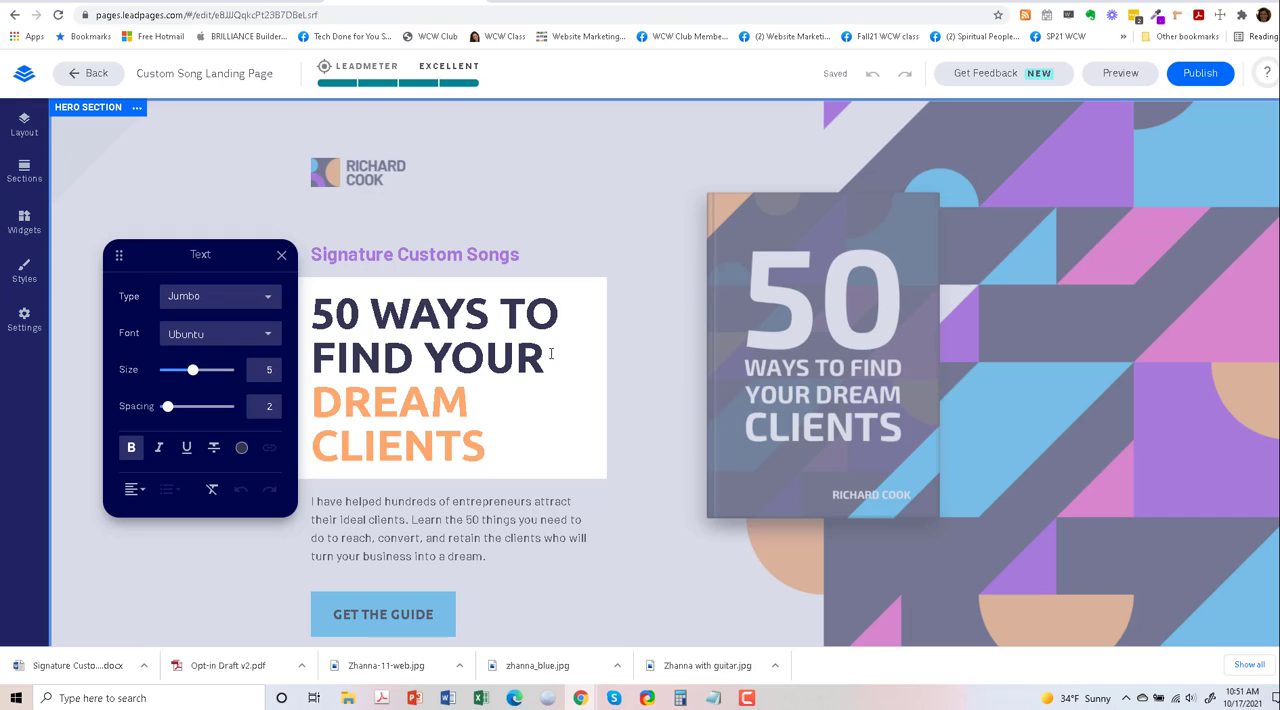
{"action": "left_click_drag", "start_coordinate": [548, 362], "coordinate": [334, 314]}
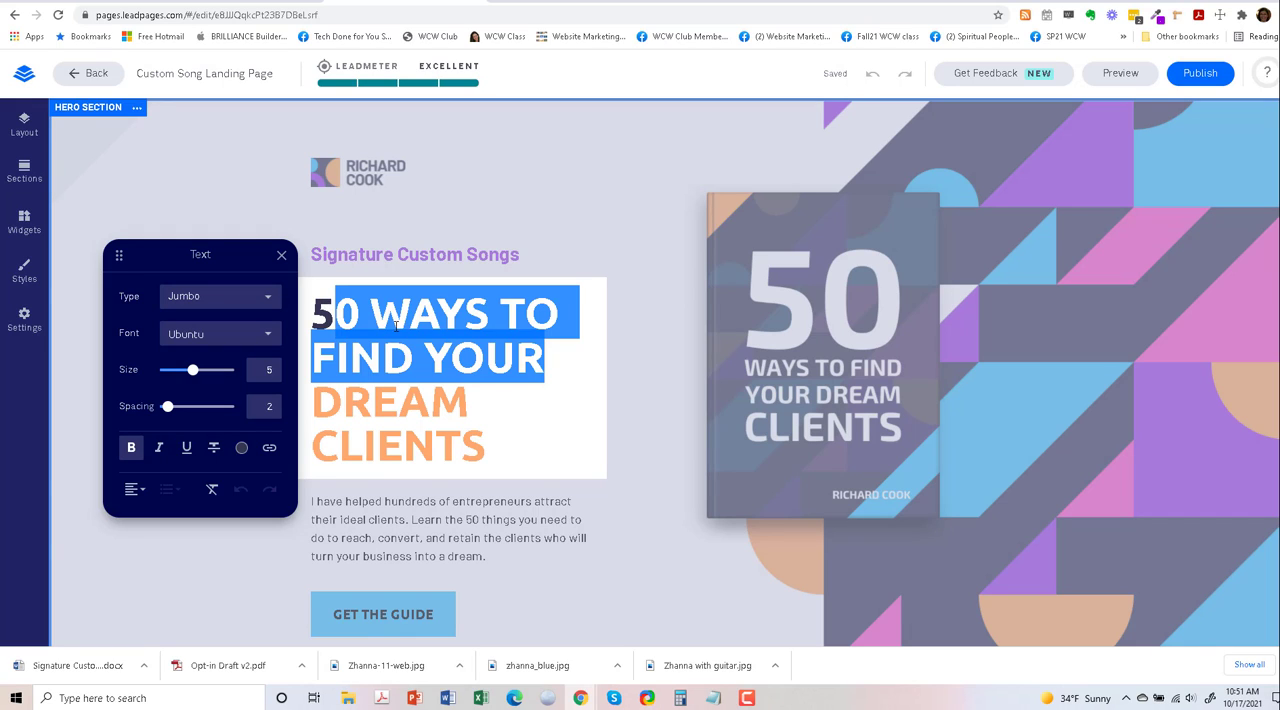
{"action": "left_click", "coordinate": [340, 313]}
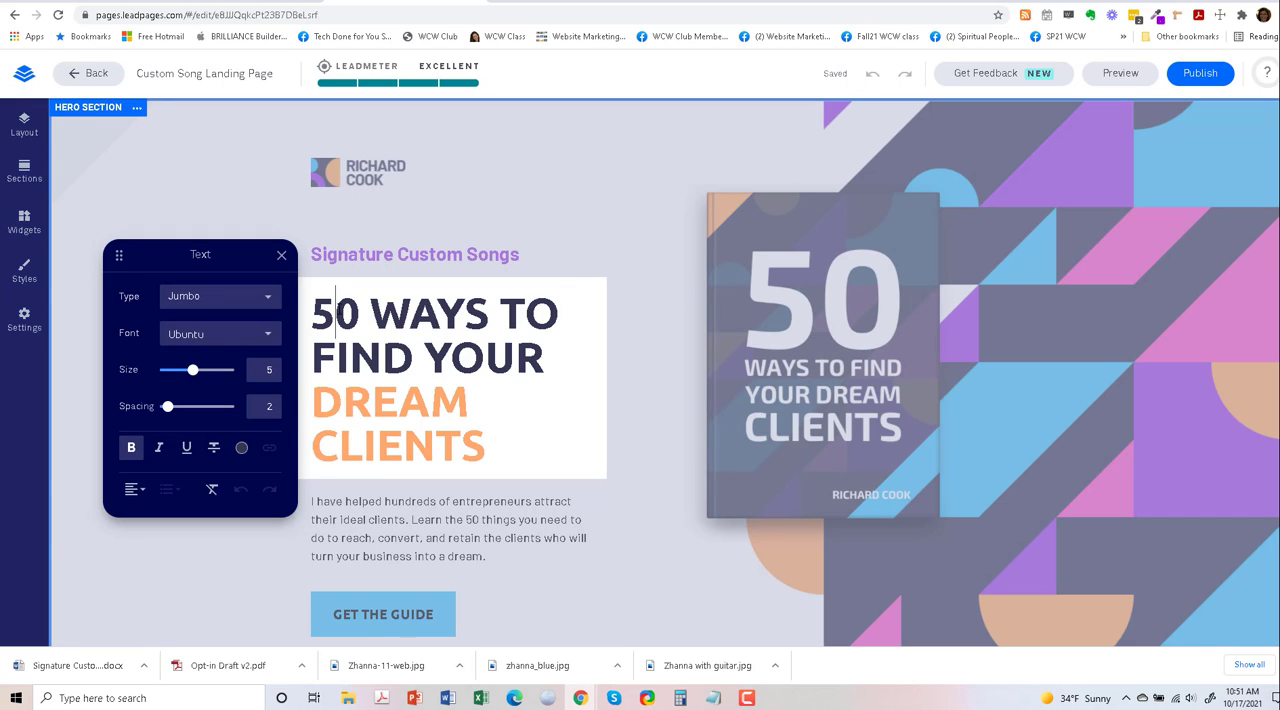
{"action": "left_click_drag", "start_coordinate": [336, 313], "coordinate": [563, 357]}
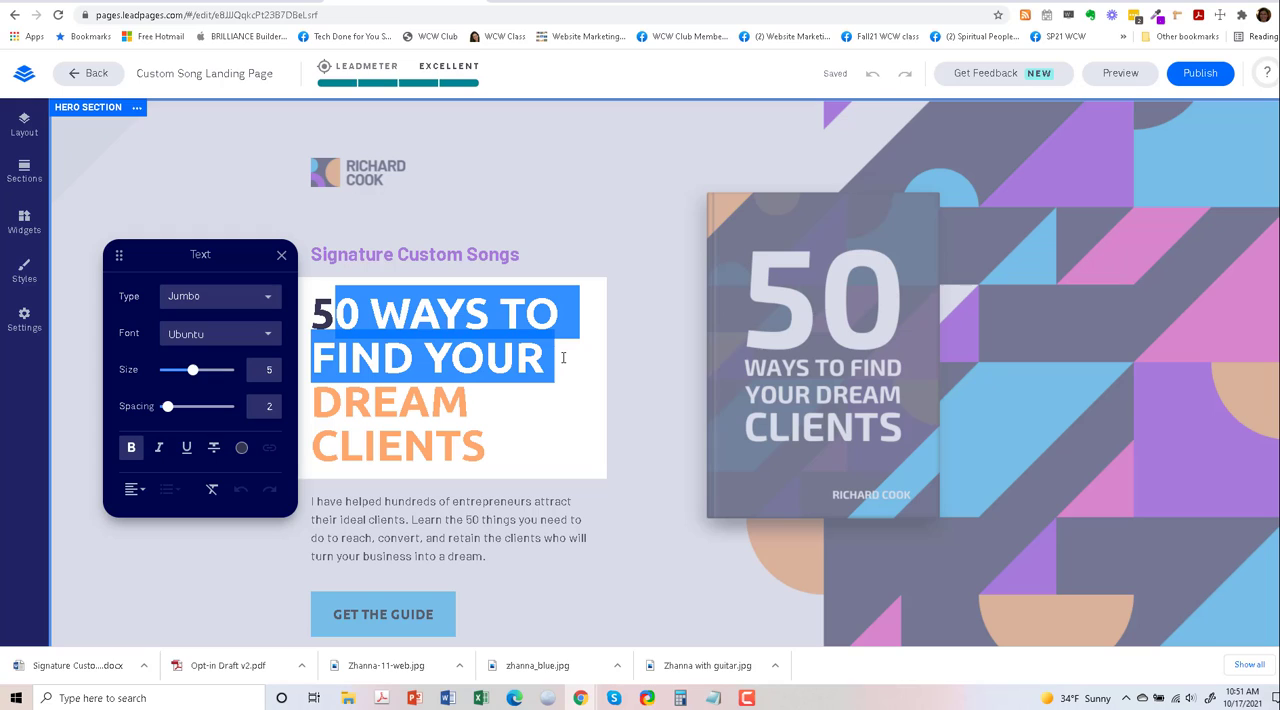
{"action": "right_click", "coordinate": [454, 313]}
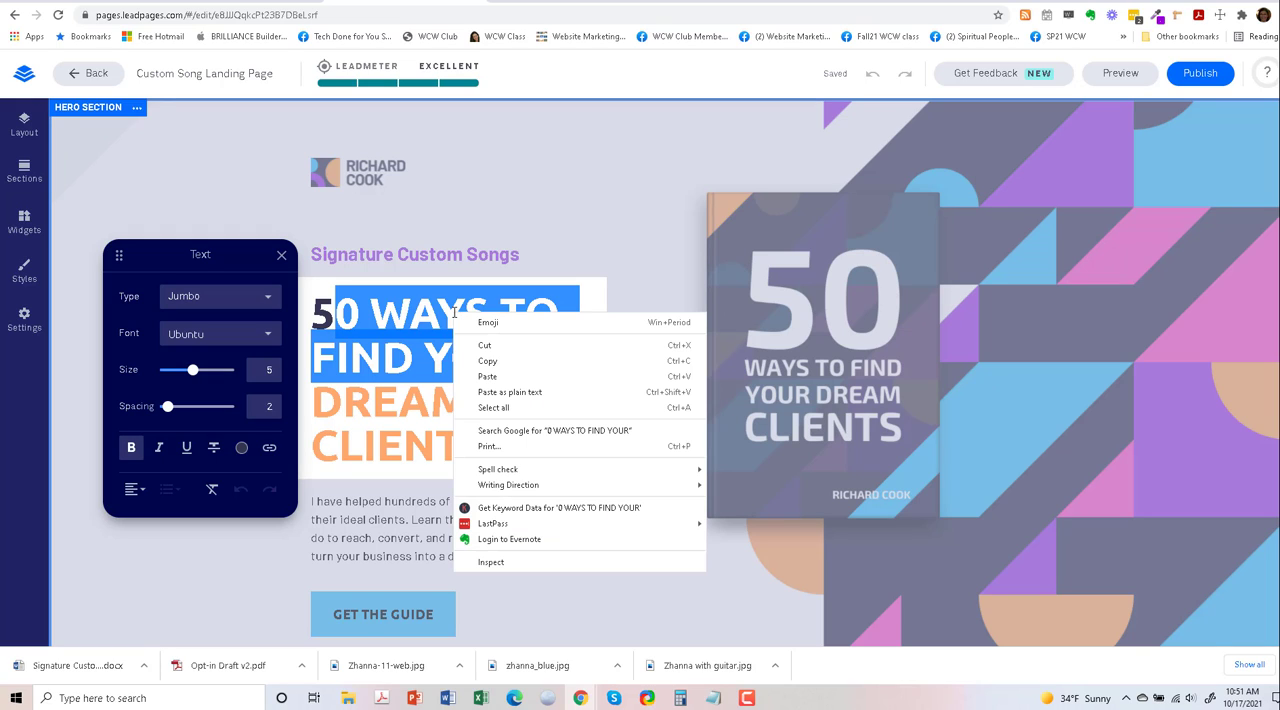
{"action": "left_click", "coordinate": [510, 392]}
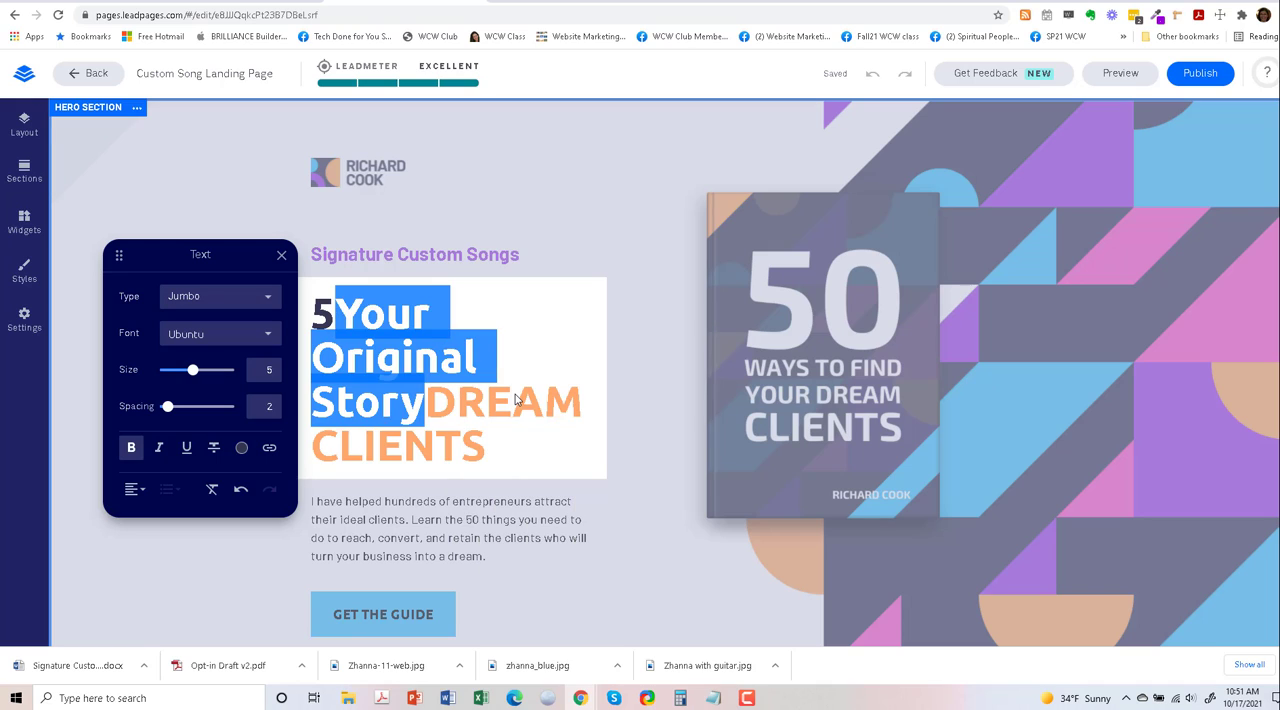
- Delete the leftover "5" before "Your Original Story" and move "DREAM CLIENTS" into its own paragraph
{"action": "left_click", "coordinate": [336, 310]}
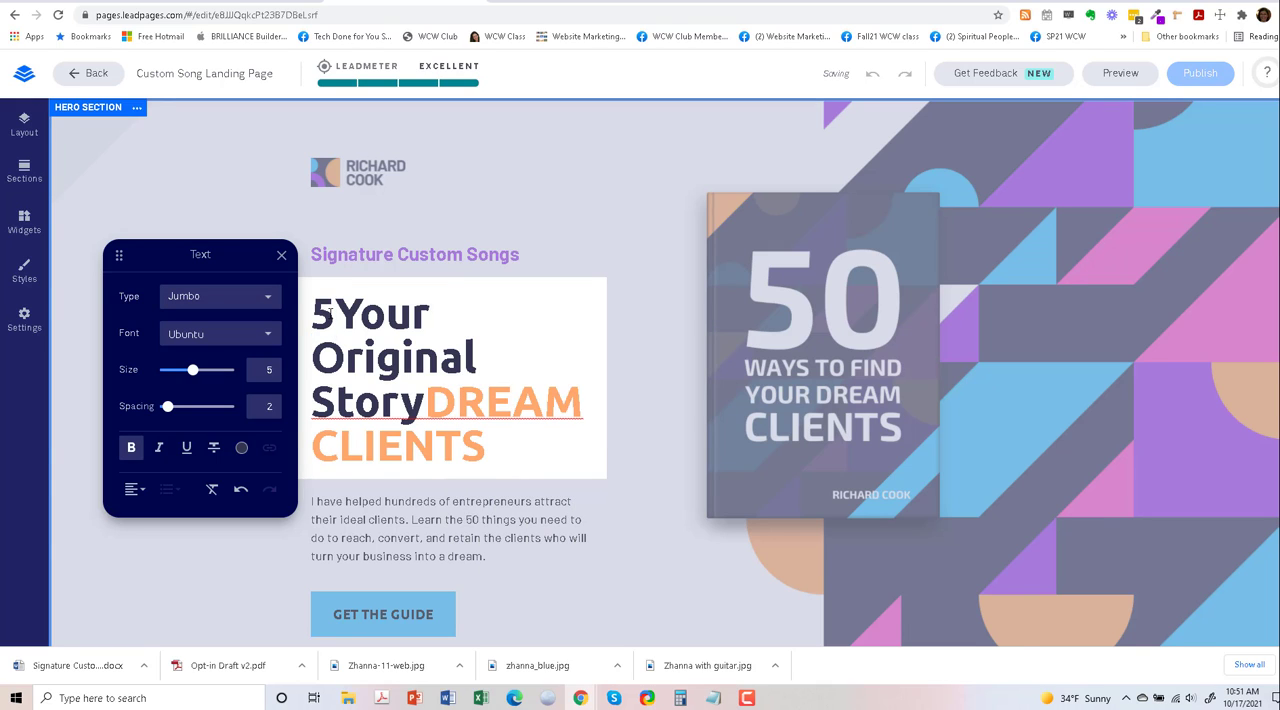
{"action": "key", "text": "BackSpace"}
{"action": "left_click", "coordinate": [425, 356]}
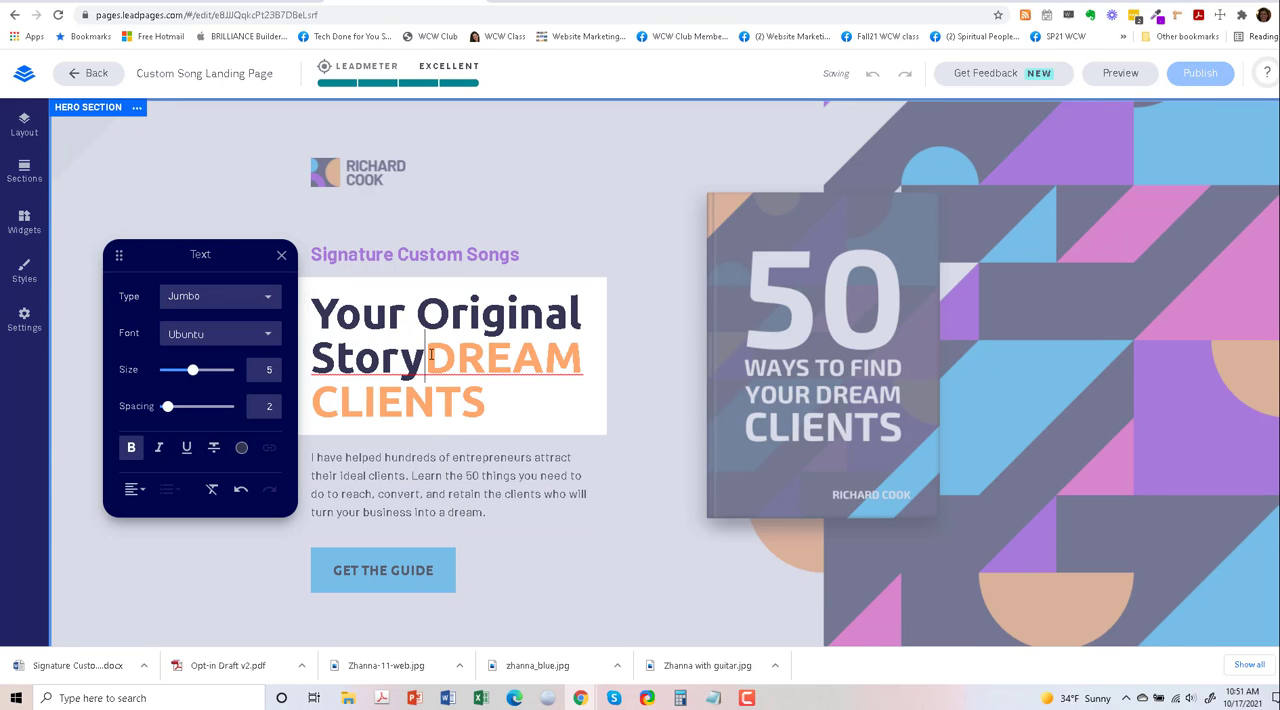
{"action": "key", "text": "Return"}
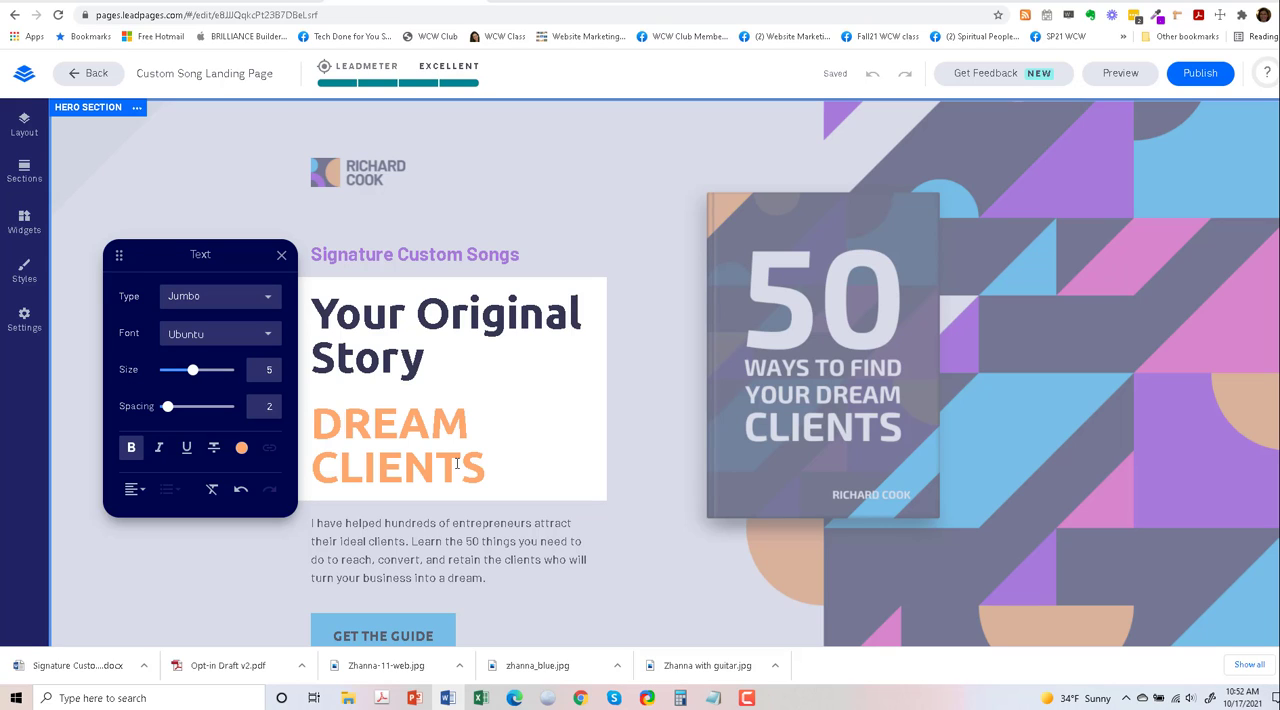
- Replace the orange "DREAM CLIENTS" text with "Your Original Message", pasted without formatting, and delete the leftover "D"
{"action": "left_click_drag", "start_coordinate": [487, 466], "coordinate": [350, 425]}
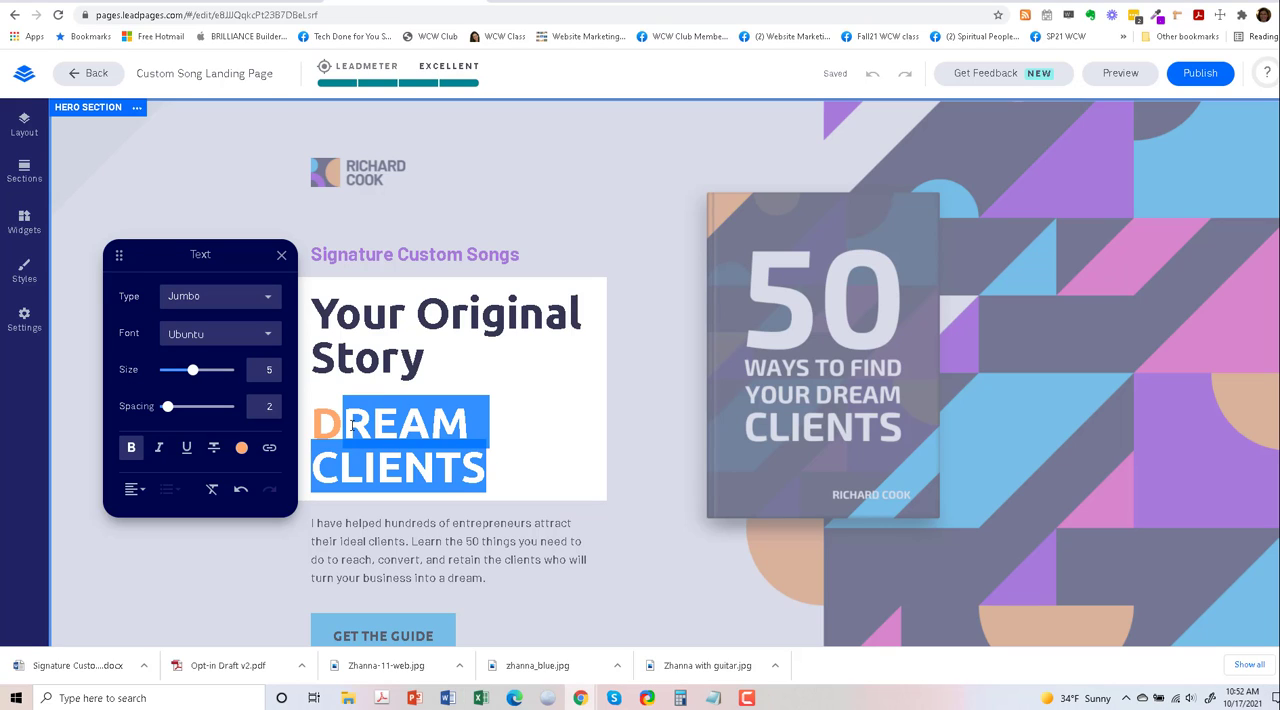
{"action": "right_click", "coordinate": [364, 418]}
{"action": "left_click", "coordinate": [452, 503]}
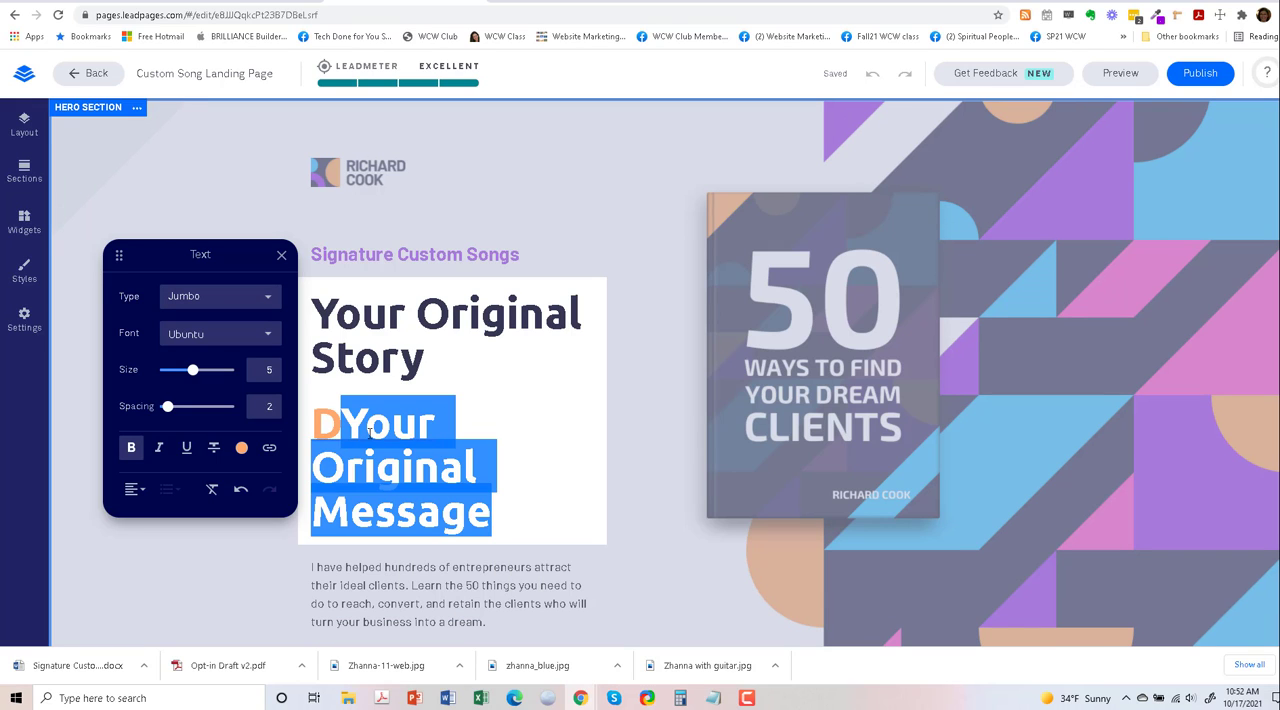
{"action": "left_click", "coordinate": [344, 424]}
{"action": "key", "text": "BackSpace"}
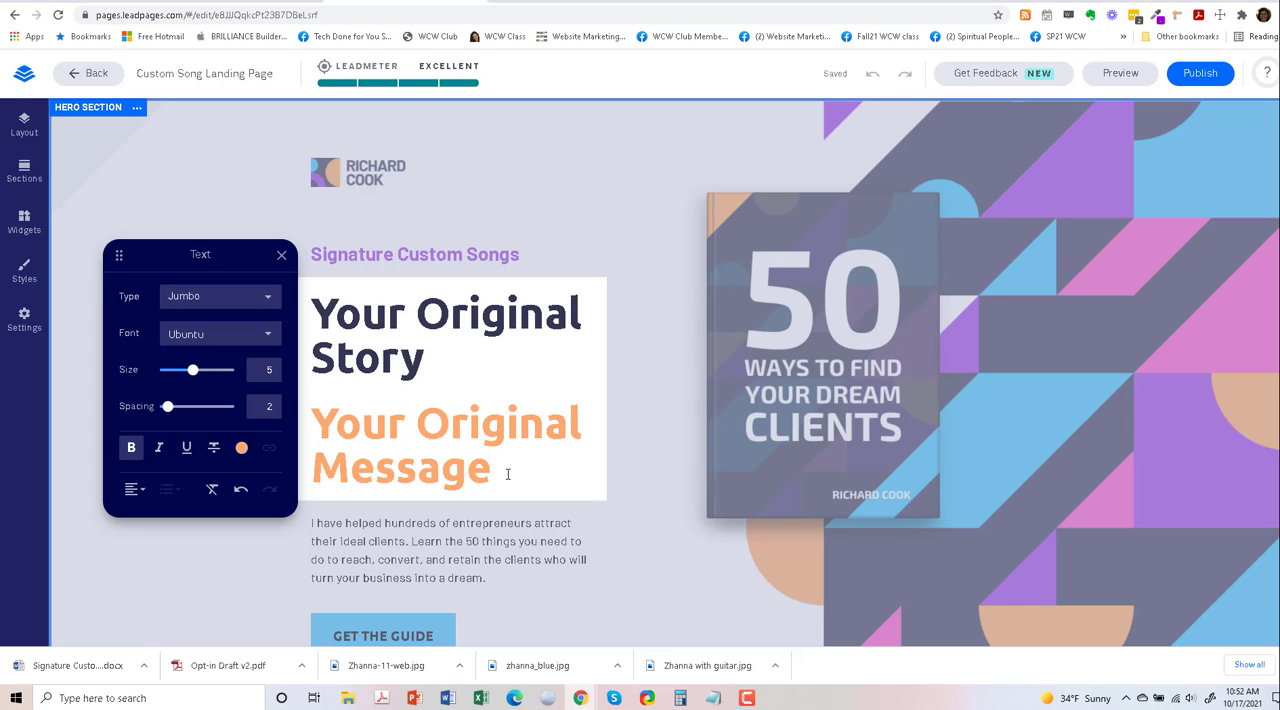
- Add the text "Our Original Music. Our Original Lyrics. Your Original Song." in a new paragraph below the orange headline
{"action": "key", "text": "Return"}
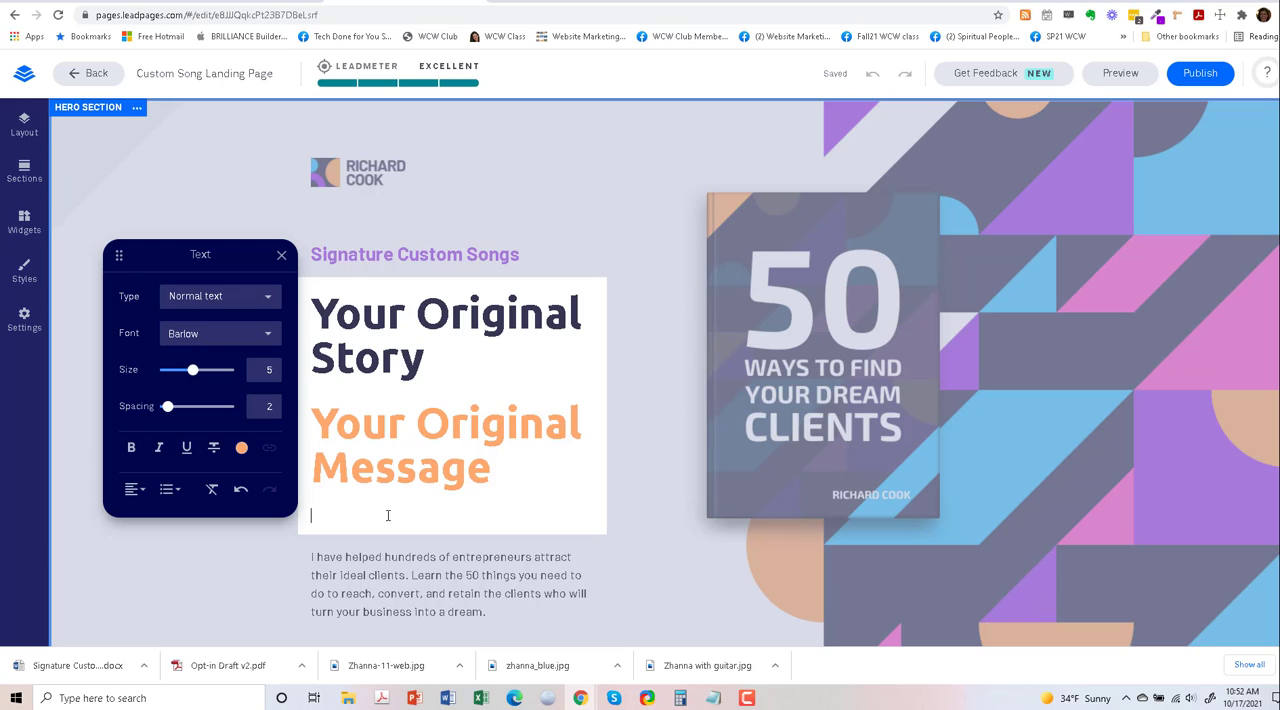
{"action": "right_click", "coordinate": [354, 520]}
{"action": "left_click", "coordinate": [418, 398]}
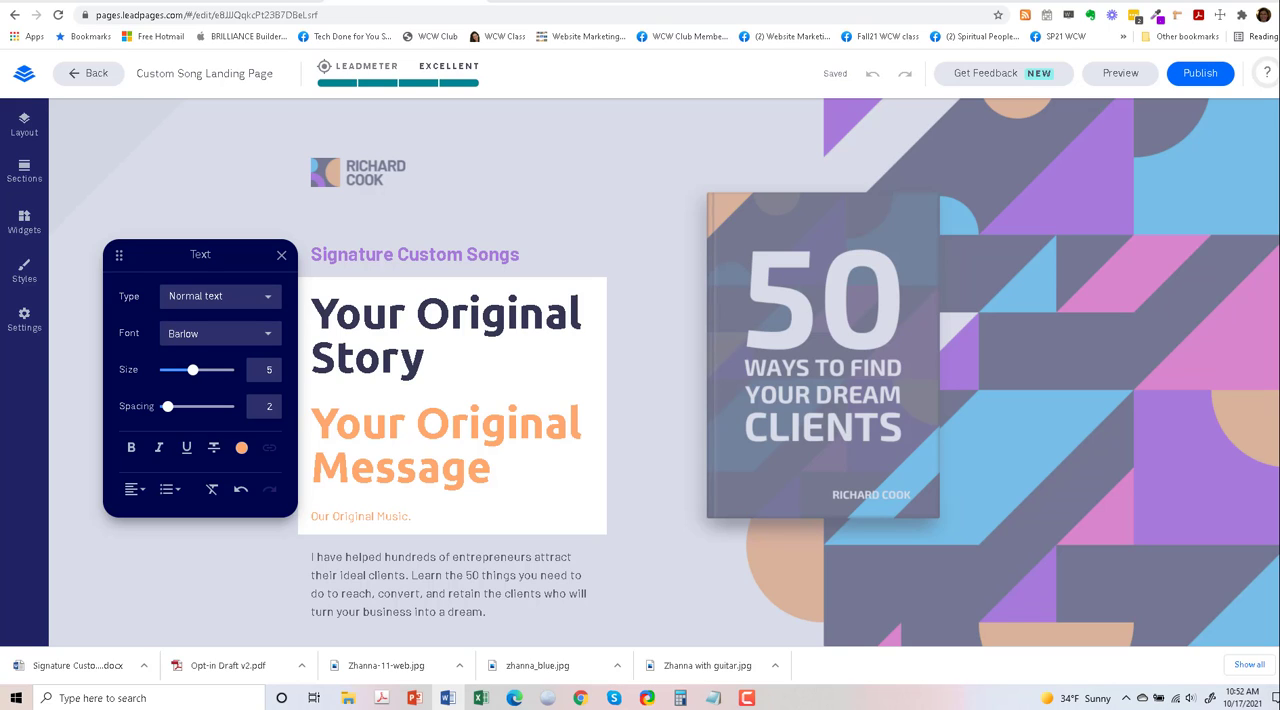
{"action": "right_click", "coordinate": [432, 517]}
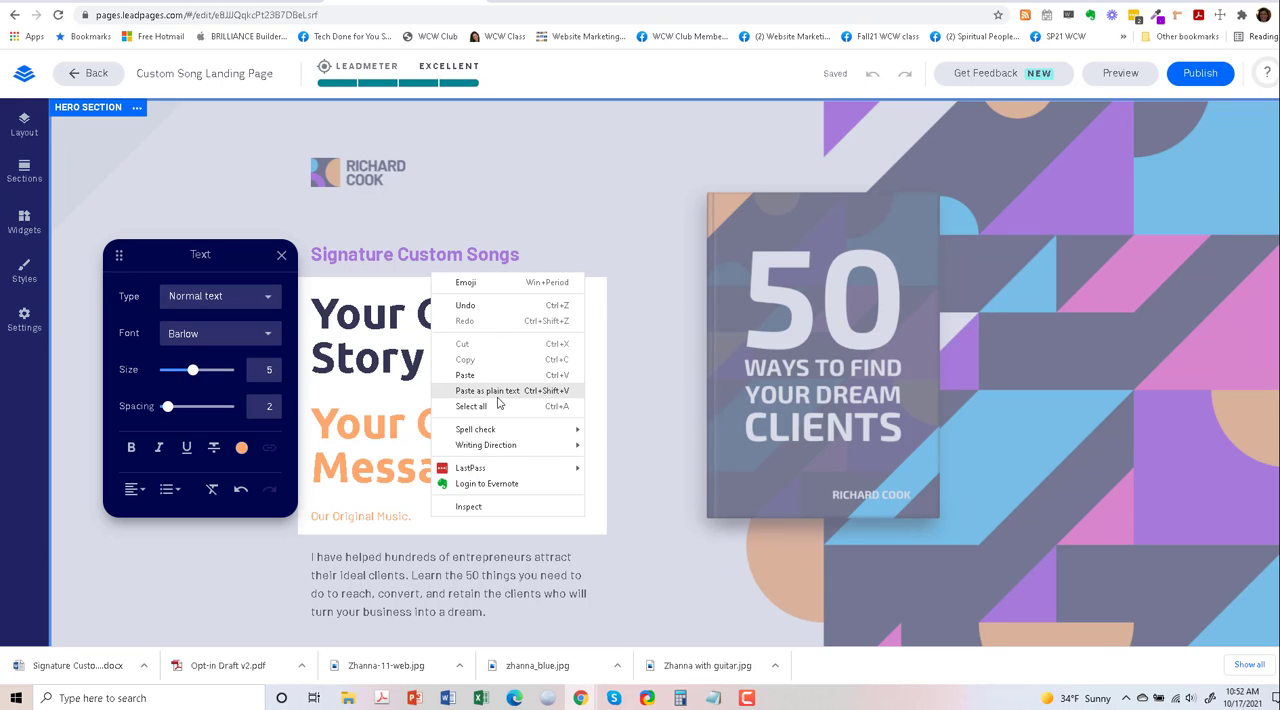
{"action": "left_click", "coordinate": [500, 397]}
- Split the music, lyrics and song sentences into three separate paragraphs and finish editing the headline text
{"action": "left_click", "coordinate": [412, 517]}
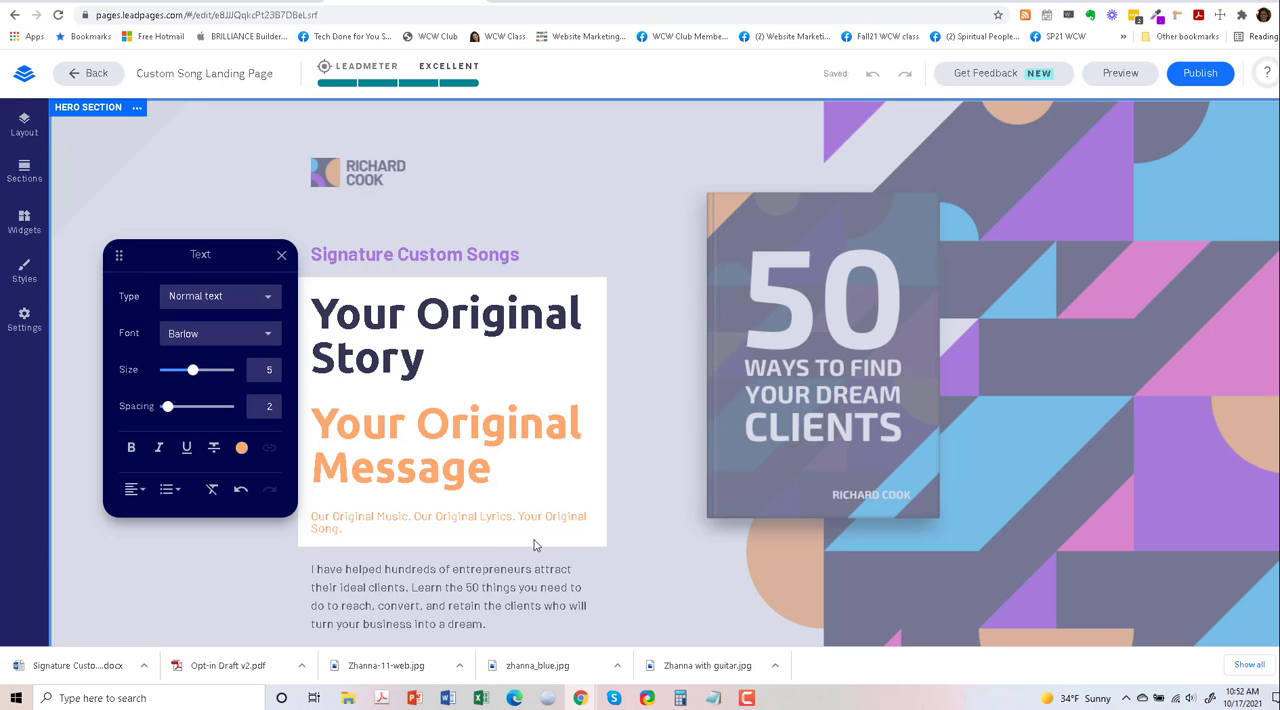
{"action": "key", "text": "Return"}
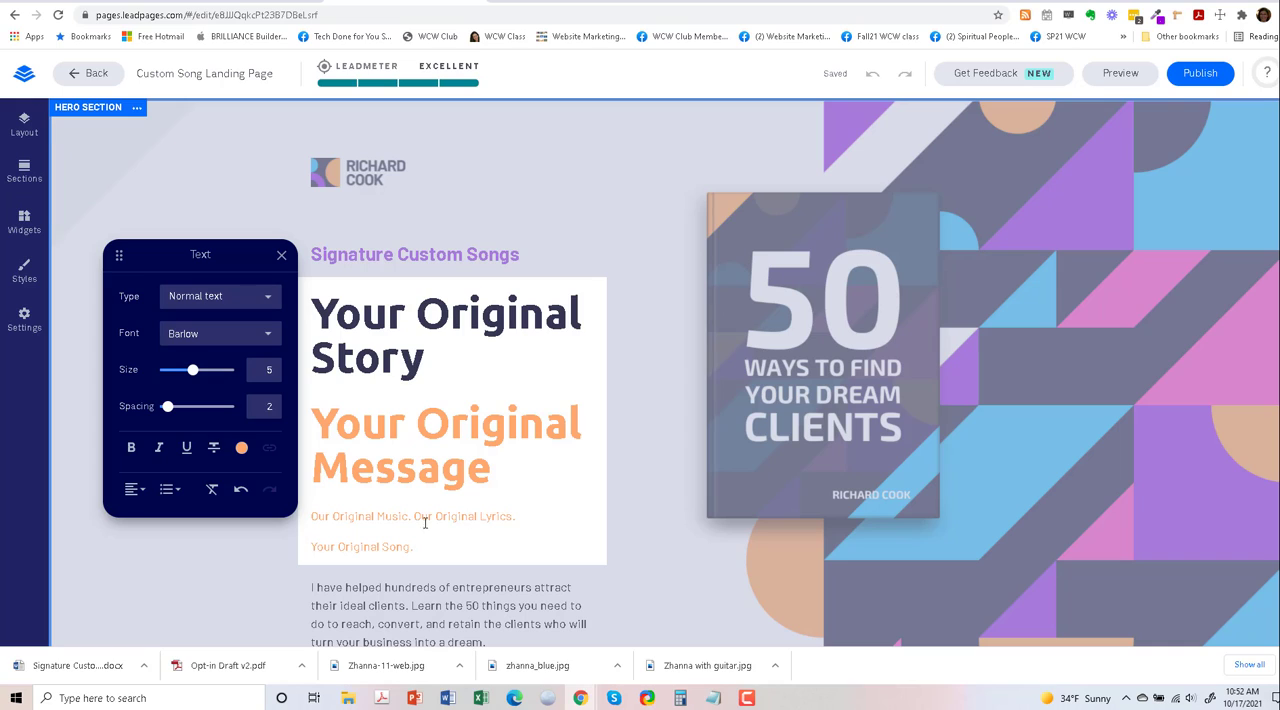
{"action": "left_click", "coordinate": [414, 516]}
{"action": "key", "text": "Return"}
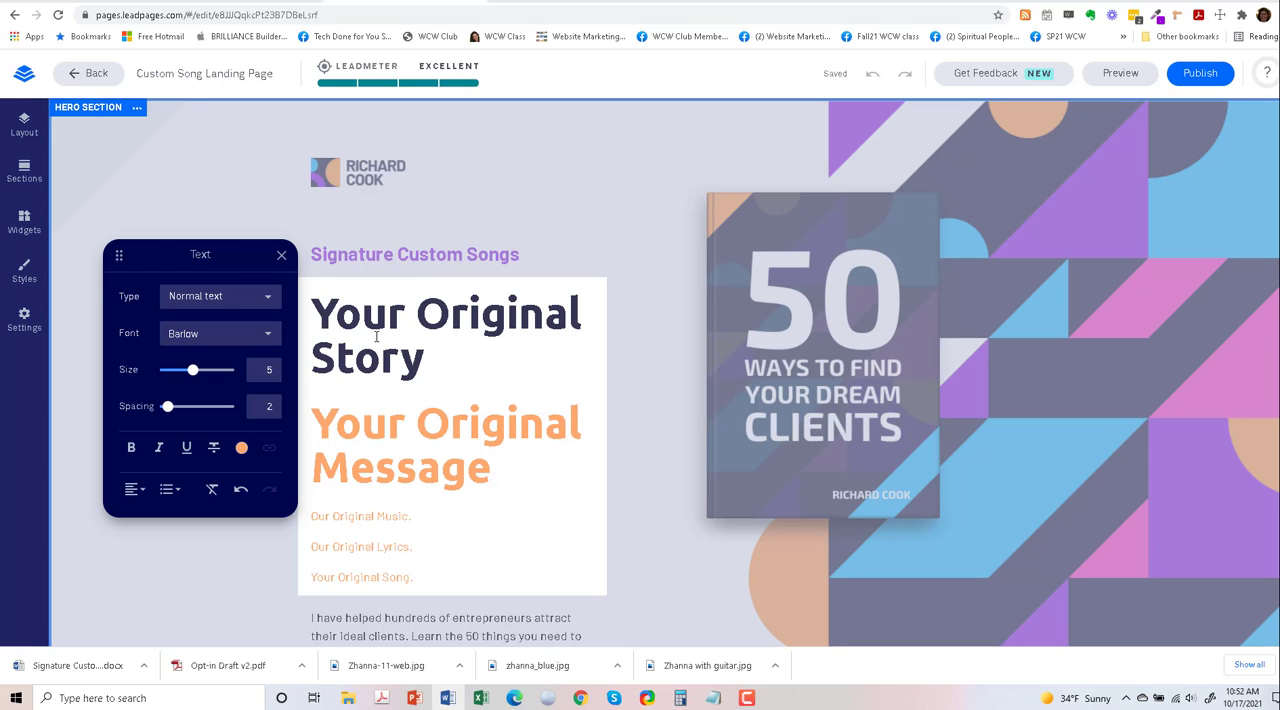
{"action": "left_click", "coordinate": [281, 257]}
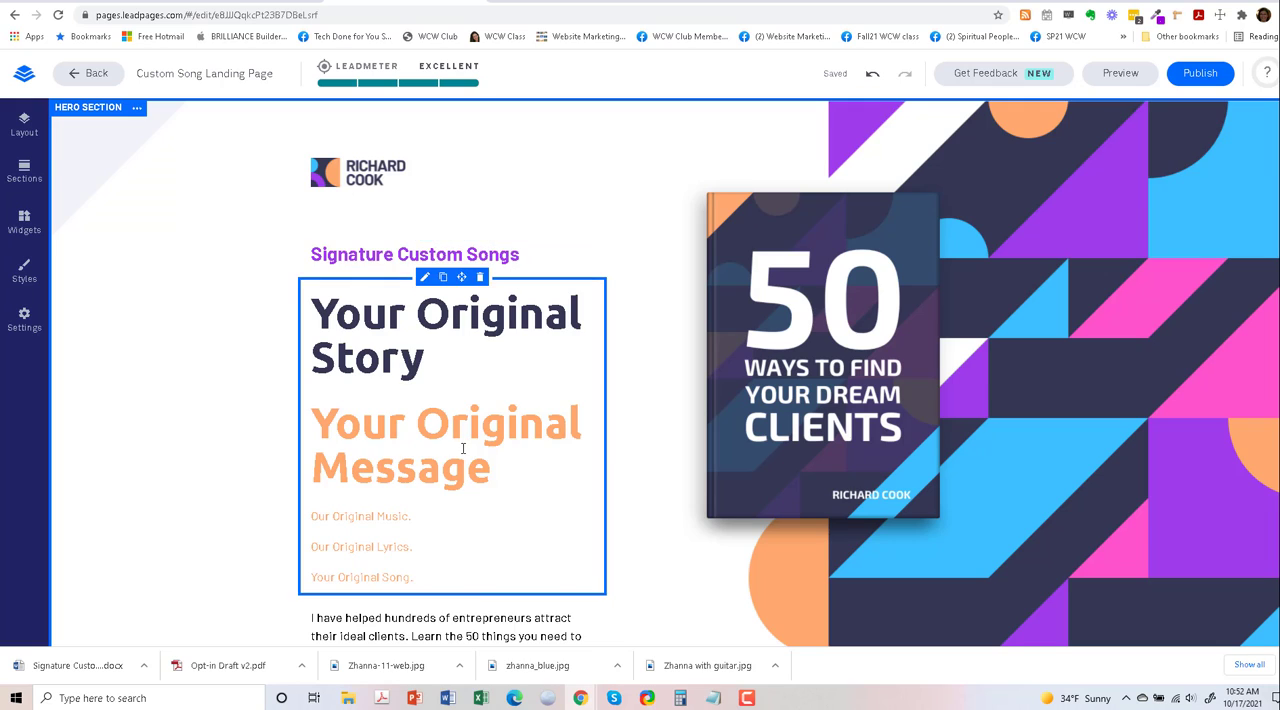
- Replace the hero description paragraph with the verse starting "Your song is more thank you think", pasted as unformatted text
{"action": "scroll", "coordinate": [462, 448], "scroll_direction": "down", "scroll_amount": 2}
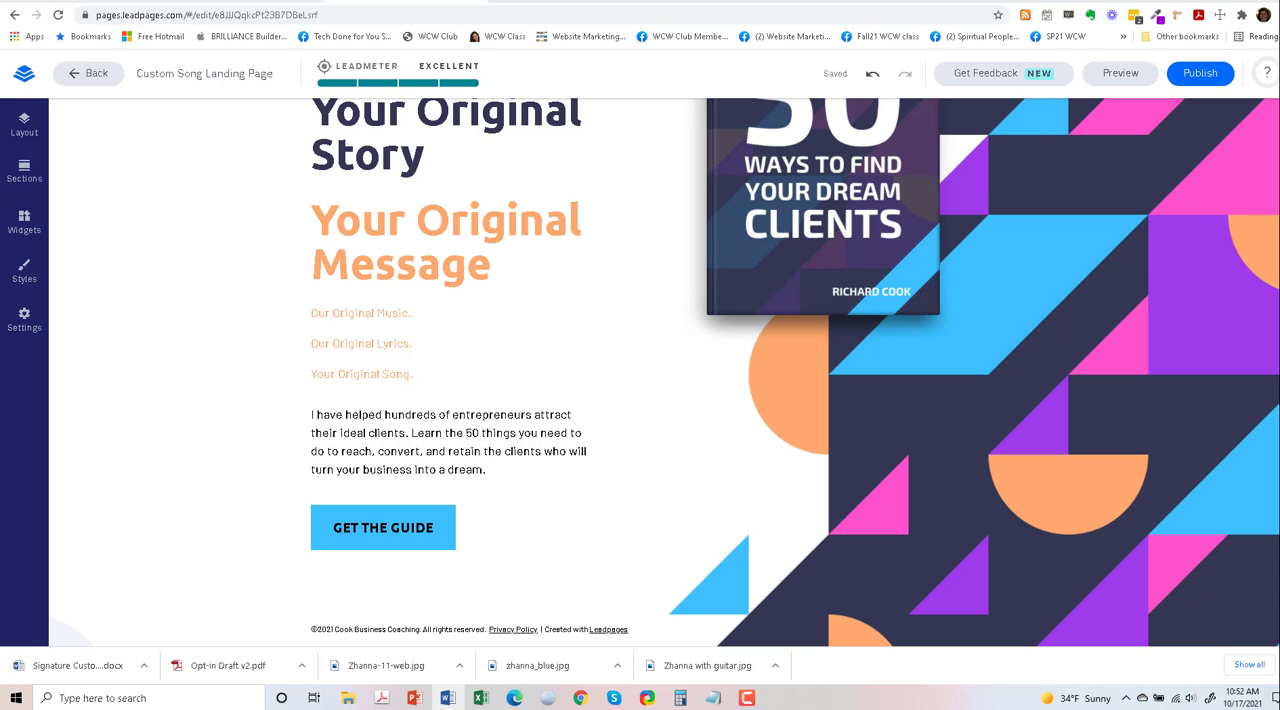
{"action": "left_click", "coordinate": [392, 428]}
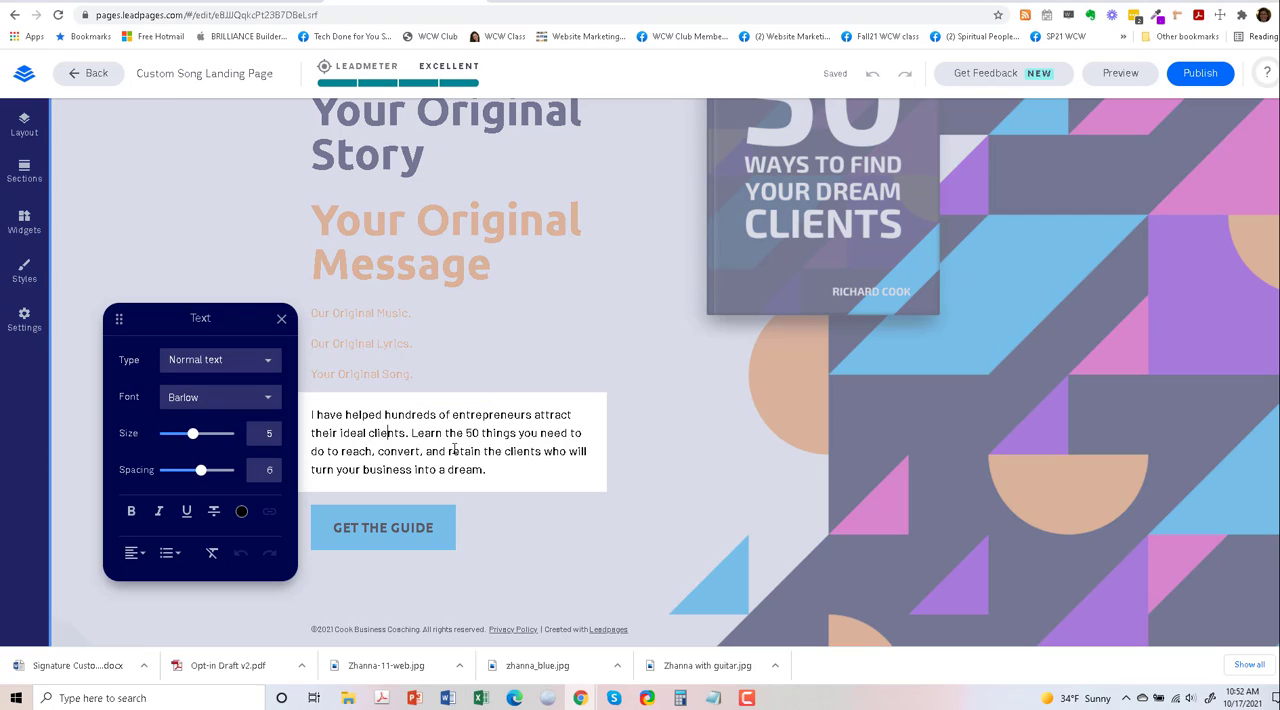
{"action": "left_click_drag", "start_coordinate": [484, 470], "coordinate": [317, 412]}
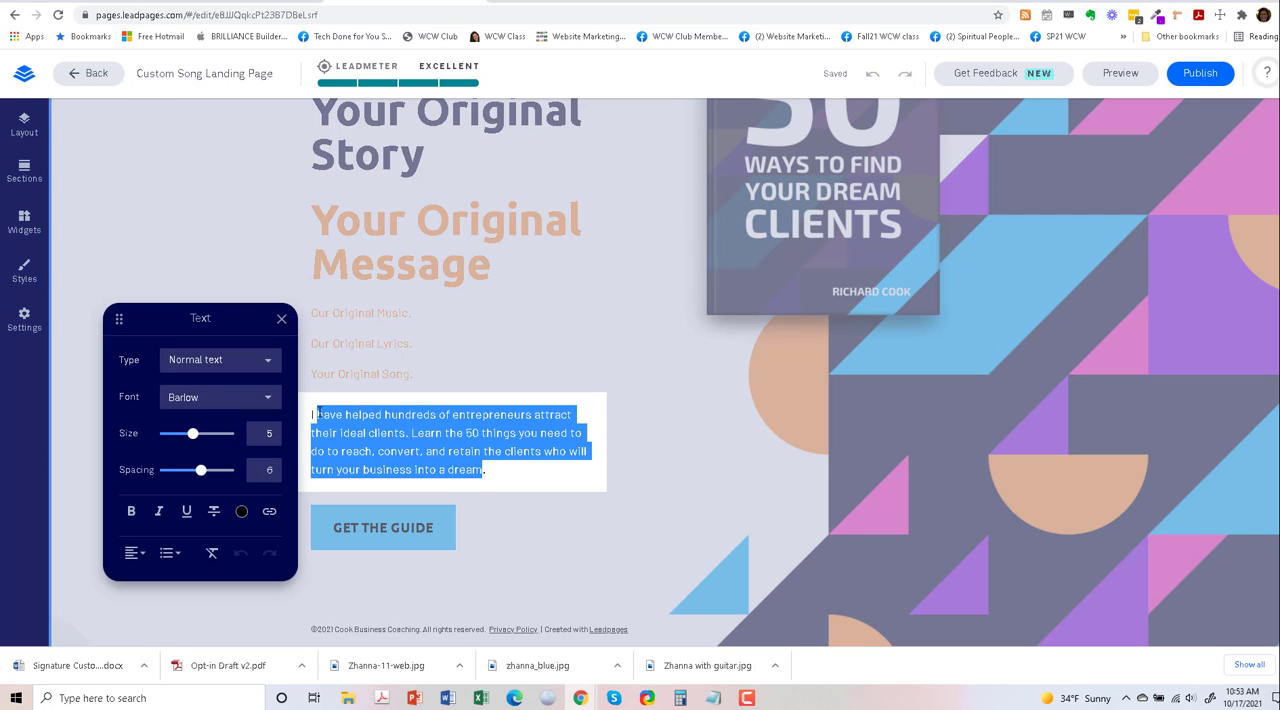
{"action": "right_click", "coordinate": [351, 429]}
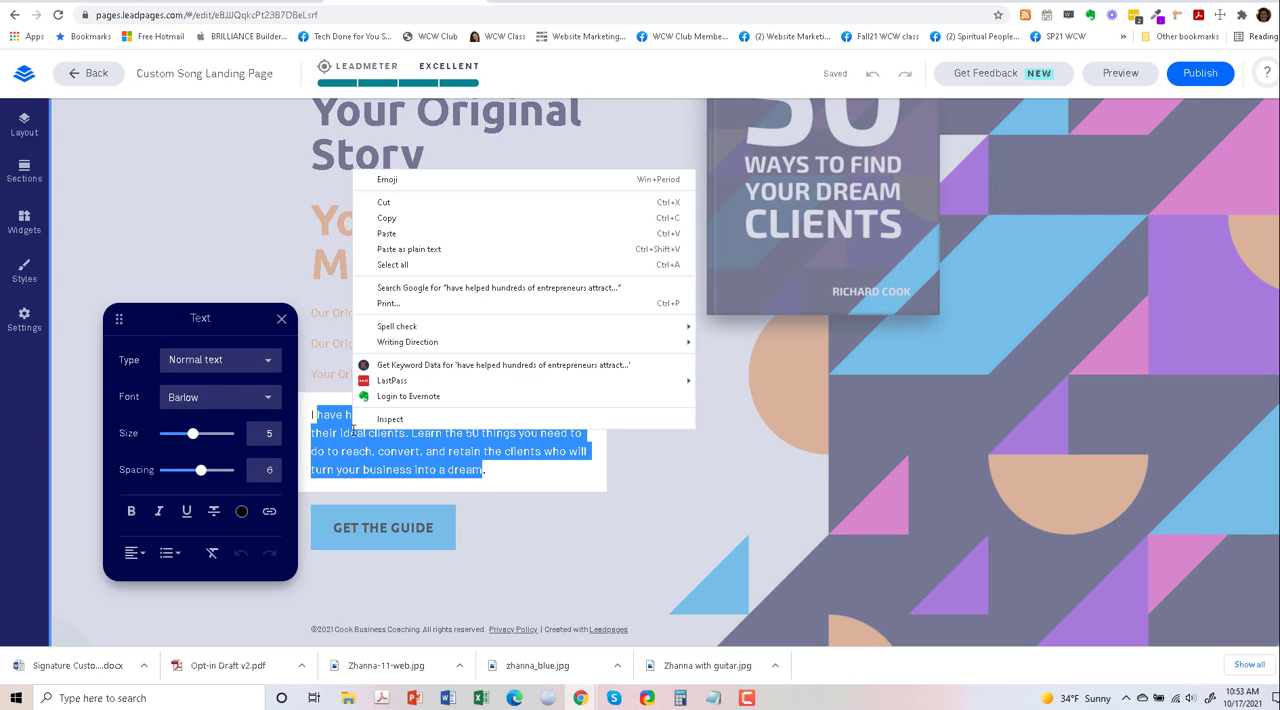
{"action": "left_click", "coordinate": [418, 252]}
- Delete the stray "I" before the verse and the extra period after "For generations to thrive!", and finish editing the text
{"action": "left_click", "coordinate": [318, 415]}
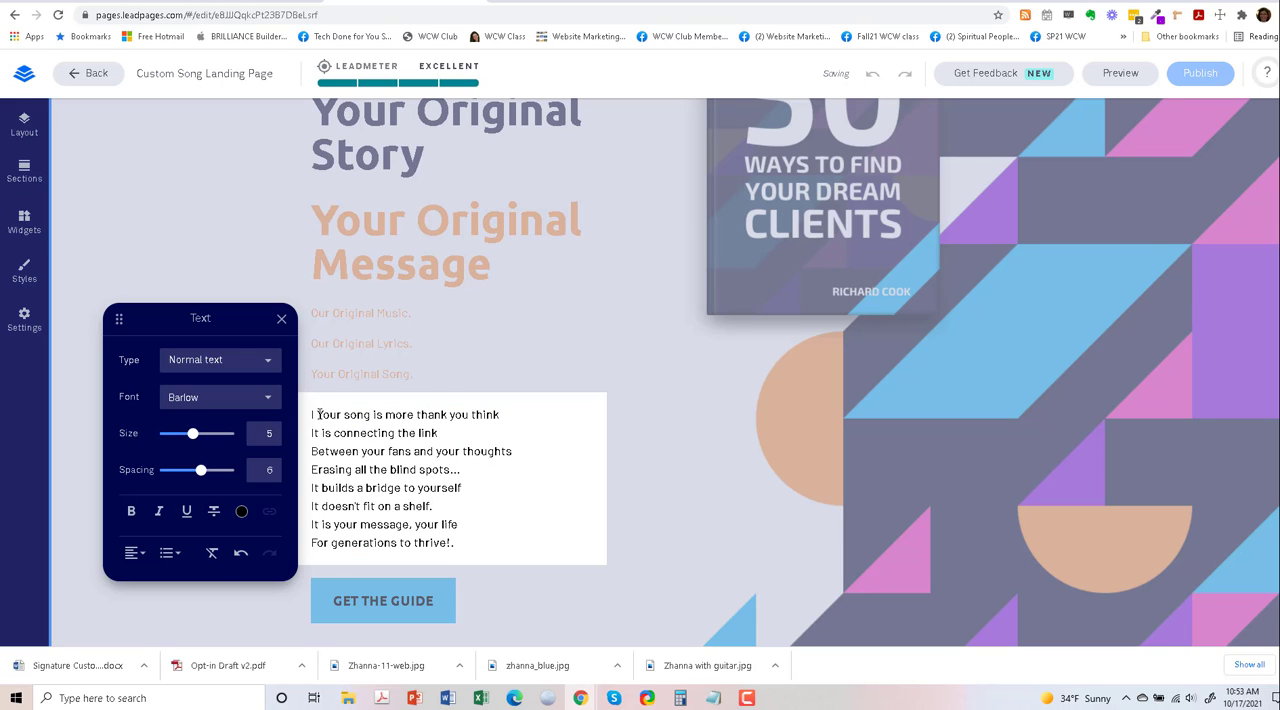
{"action": "left_click_drag", "start_coordinate": [318, 414], "coordinate": [302, 417]}
{"action": "key", "text": "BackSpace"}
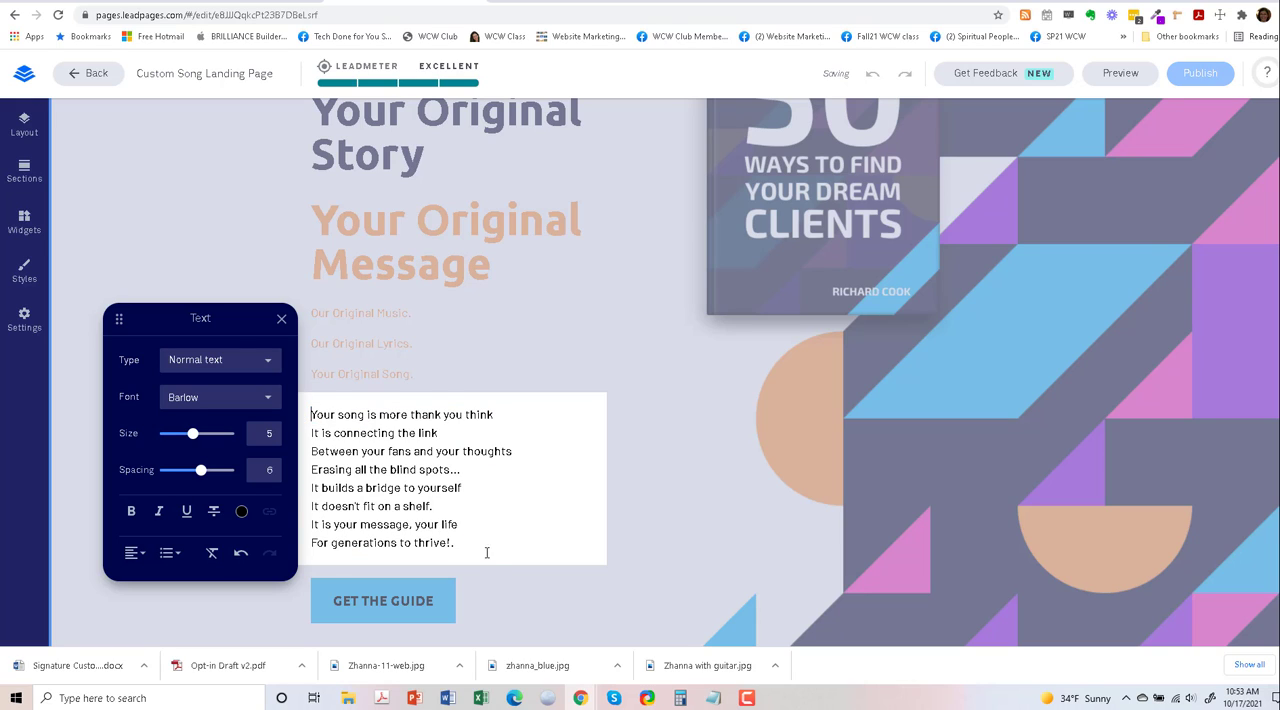
{"action": "left_click", "coordinate": [494, 550]}
{"action": "left_click", "coordinate": [281, 318]}
{"action": "scroll", "coordinate": [430, 575], "scroll_direction": "down", "scroll_amount": 2}
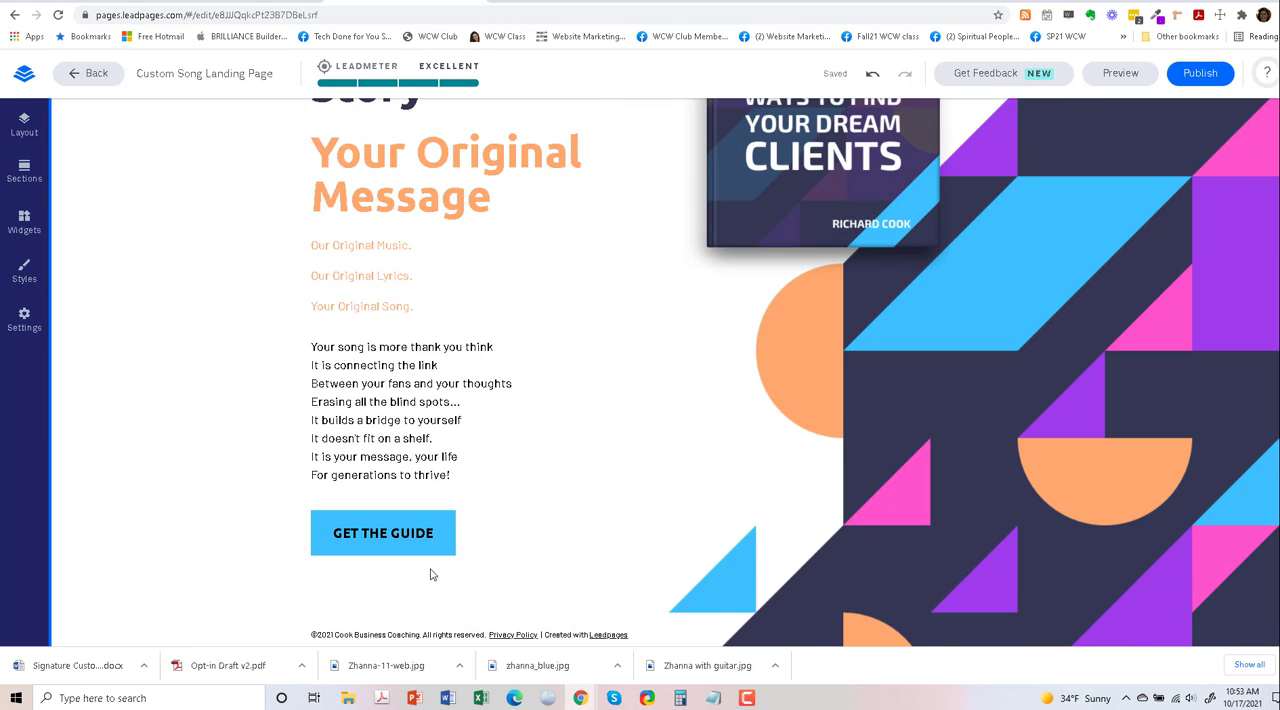
{"action": "scroll", "coordinate": [389, 450], "scroll_direction": "up", "scroll_amount": 4}
{"action": "scroll", "coordinate": [440, 460], "scroll_direction": "down", "scroll_amount": 2}
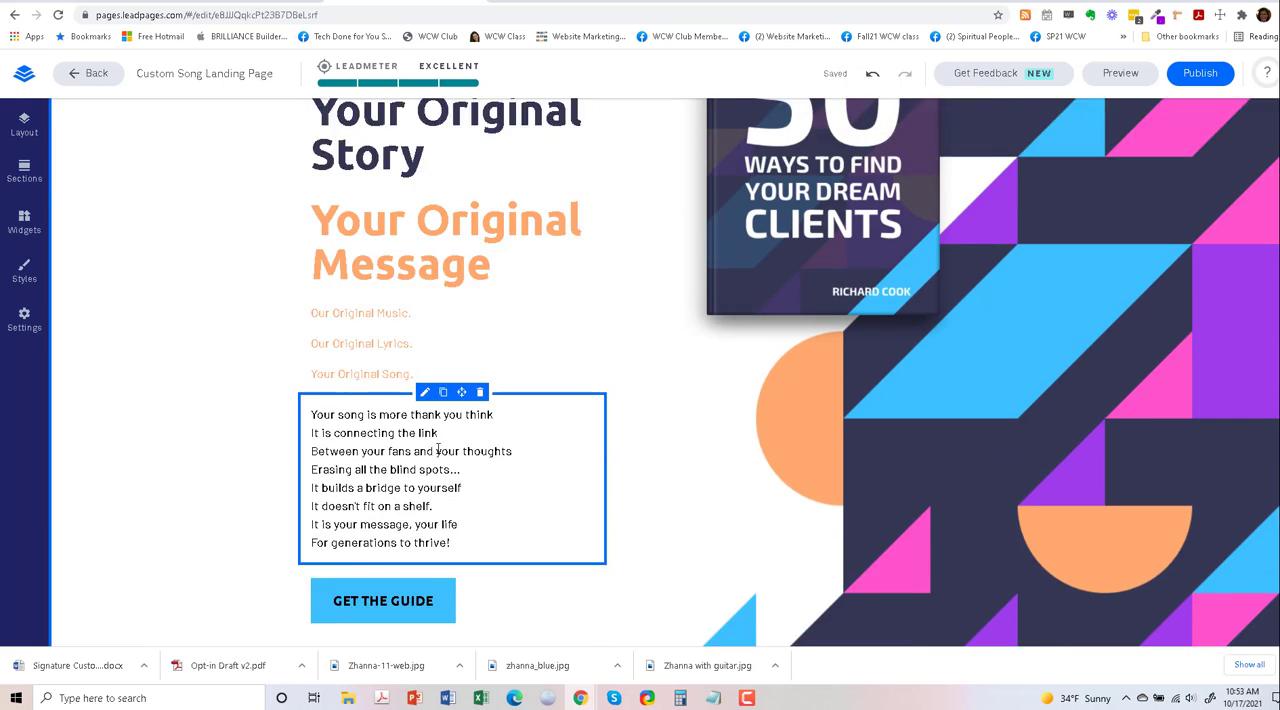
{"action": "scroll", "coordinate": [436, 442], "scroll_direction": "up", "scroll_amount": 2}
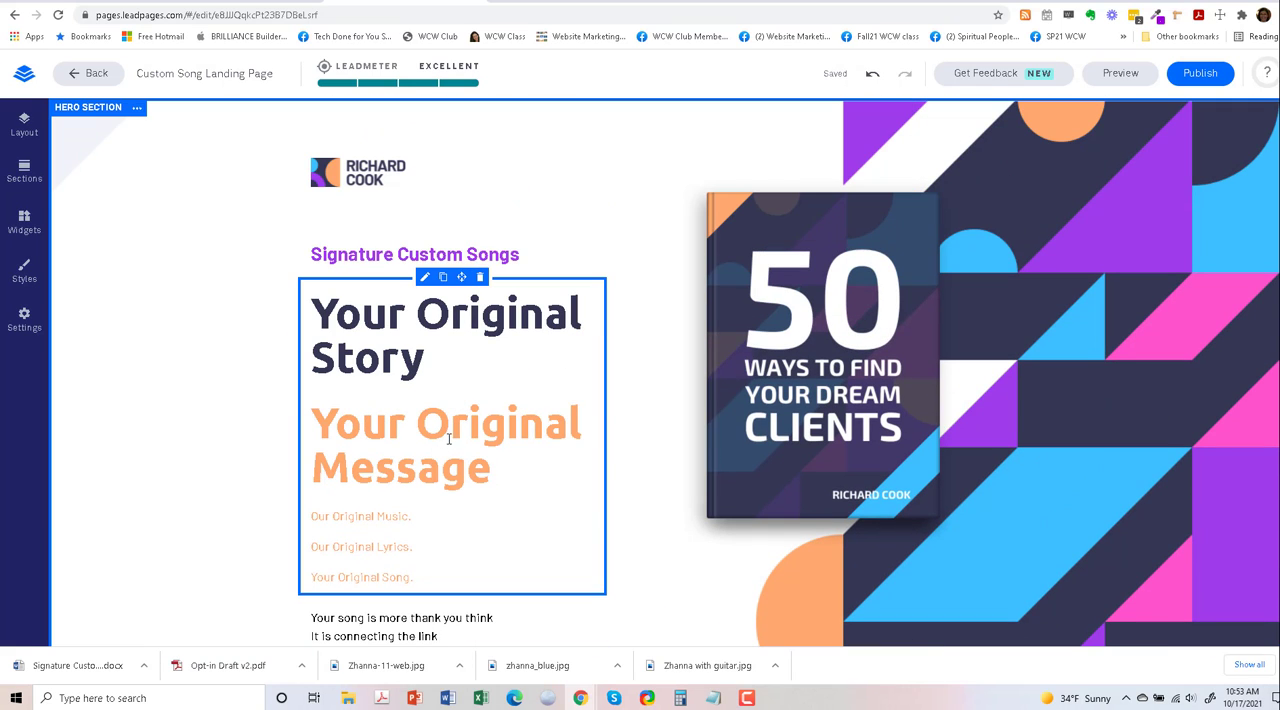
{"action": "scroll", "coordinate": [451, 430], "scroll_direction": "down", "scroll_amount": 1}
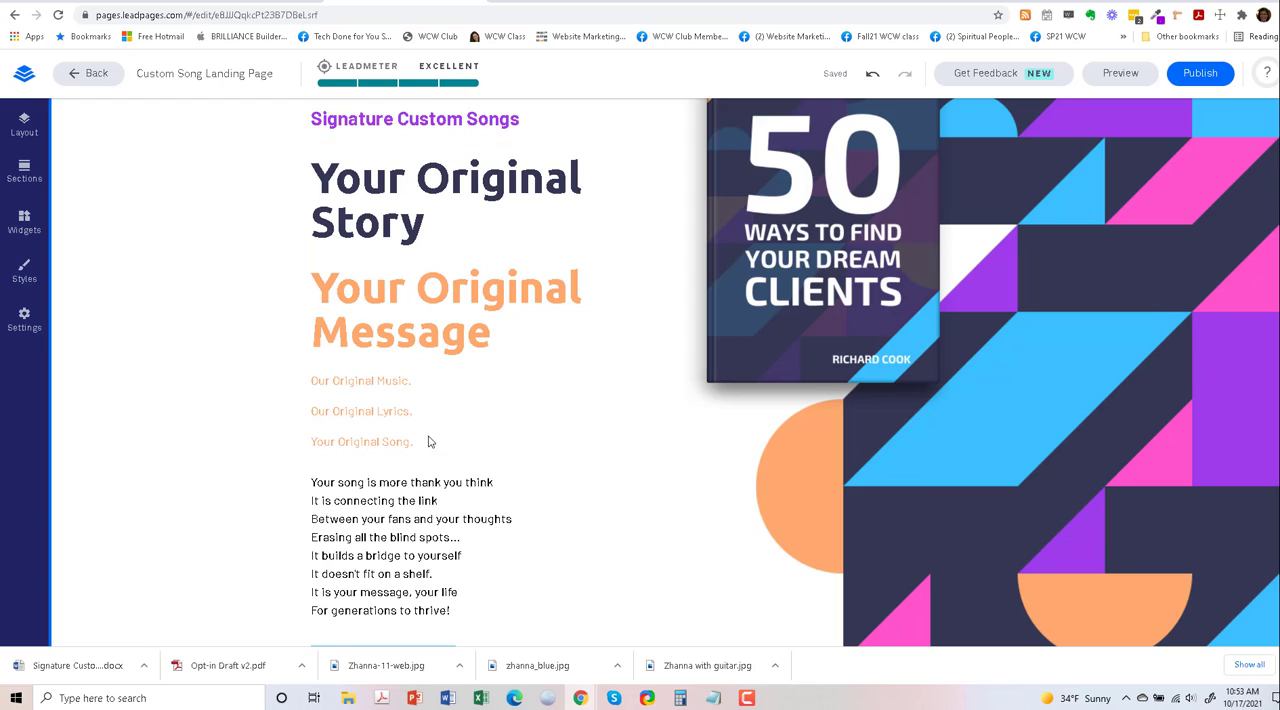
- Review the hero section's new text, image and footer from the headline down to the end of the page
{"action": "left_click", "coordinate": [424, 442]}
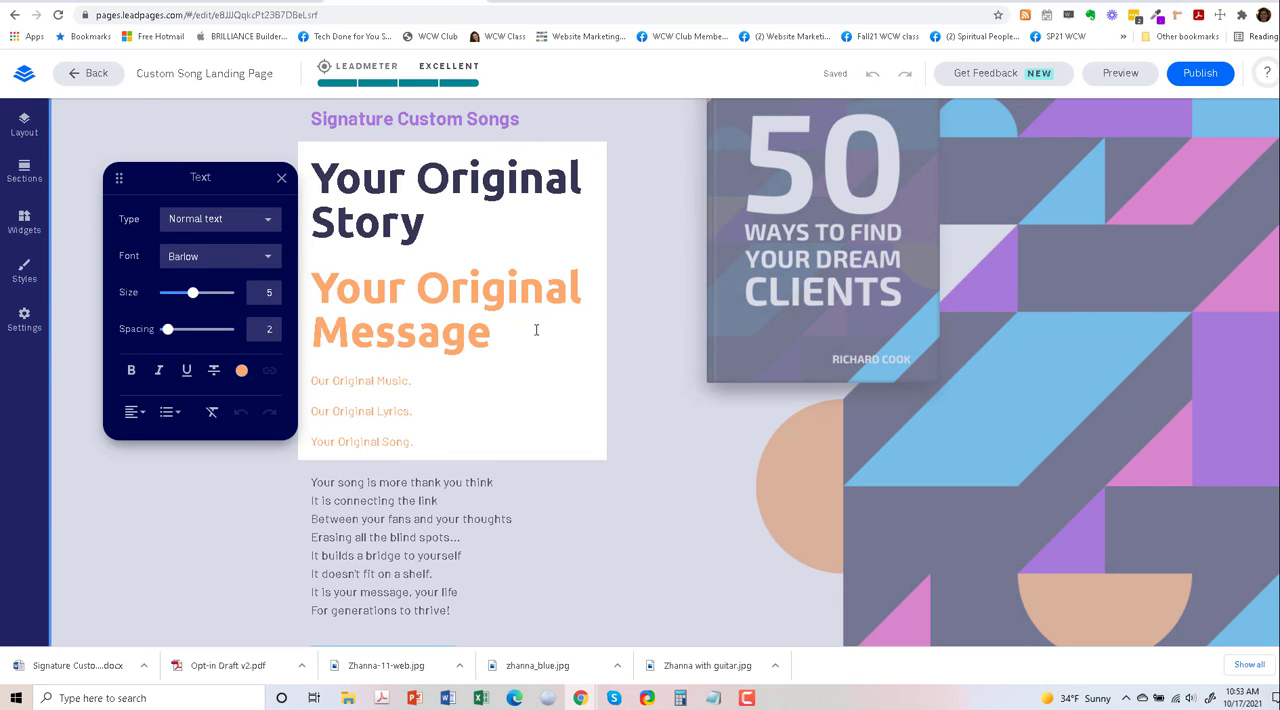
{"action": "scroll", "coordinate": [536, 329], "scroll_direction": "up", "scroll_amount": 1}
{"action": "scroll", "coordinate": [716, 316], "scroll_direction": "down", "scroll_amount": 2}
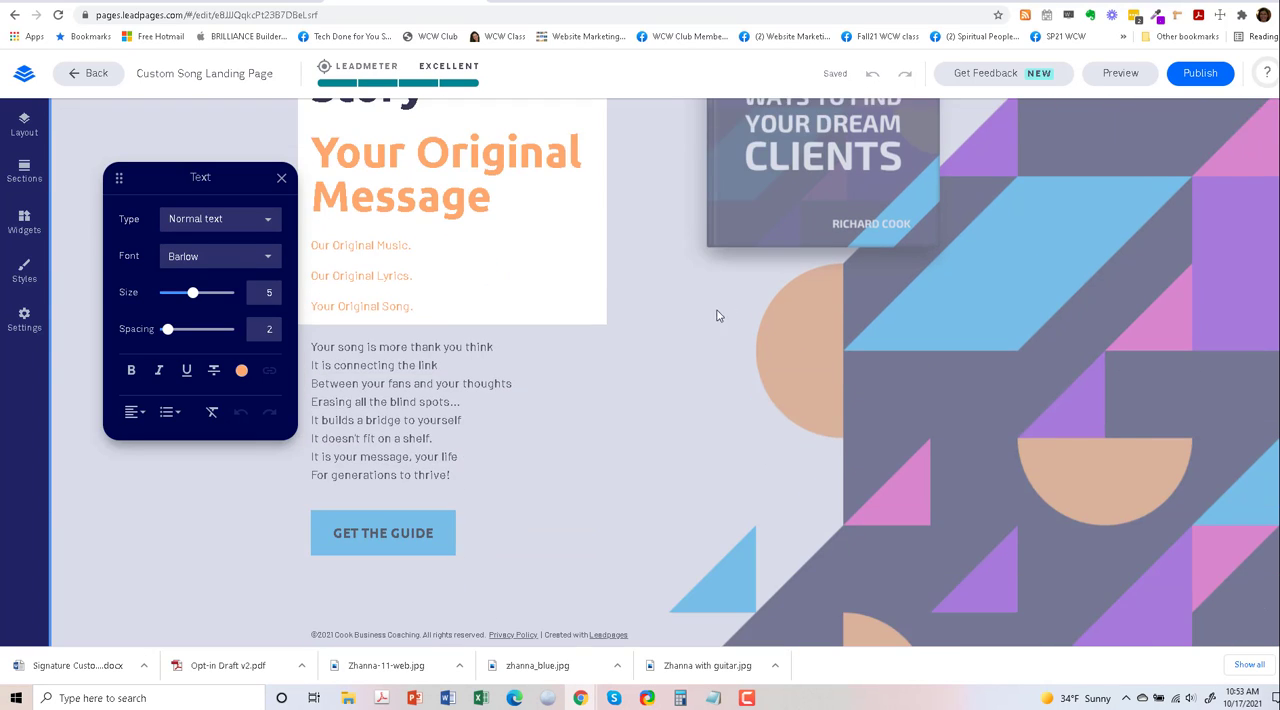
{"action": "scroll", "coordinate": [560, 460], "scroll_direction": "down", "scroll_amount": 1}
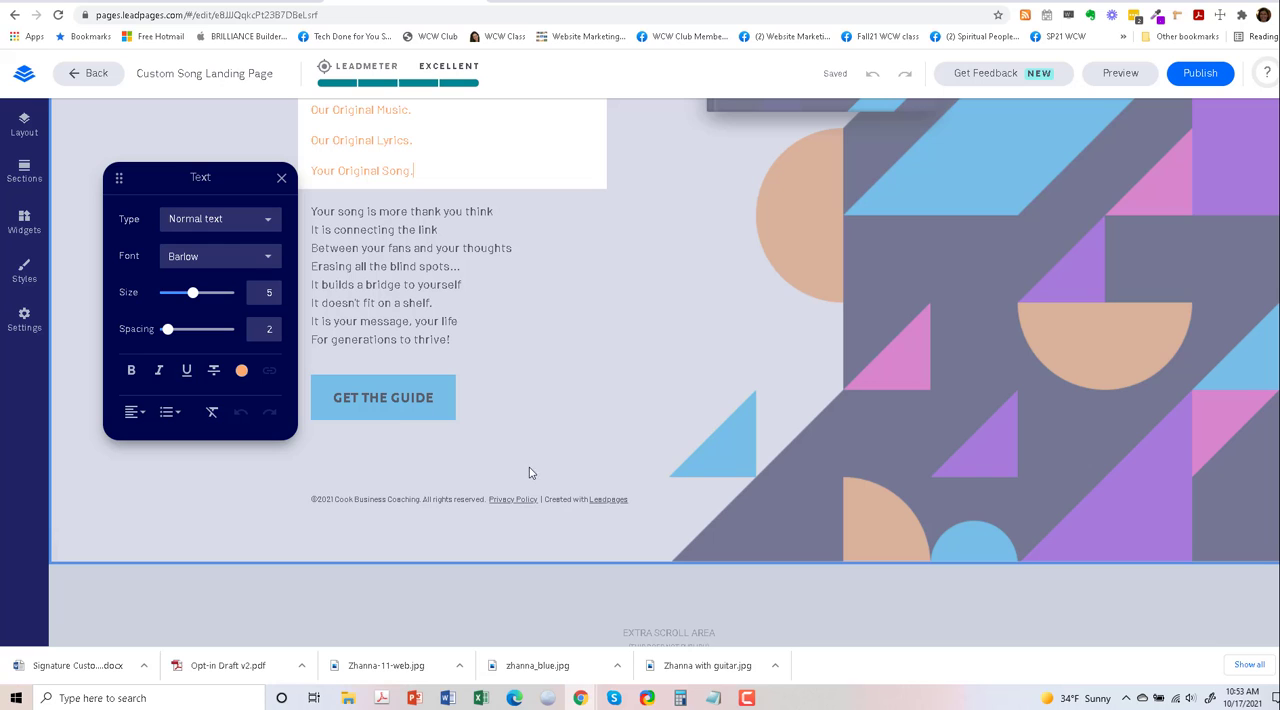
{"action": "left_click", "coordinate": [281, 177]}
{"action": "scroll", "coordinate": [497, 470], "scroll_direction": "up", "scroll_amount": 3}
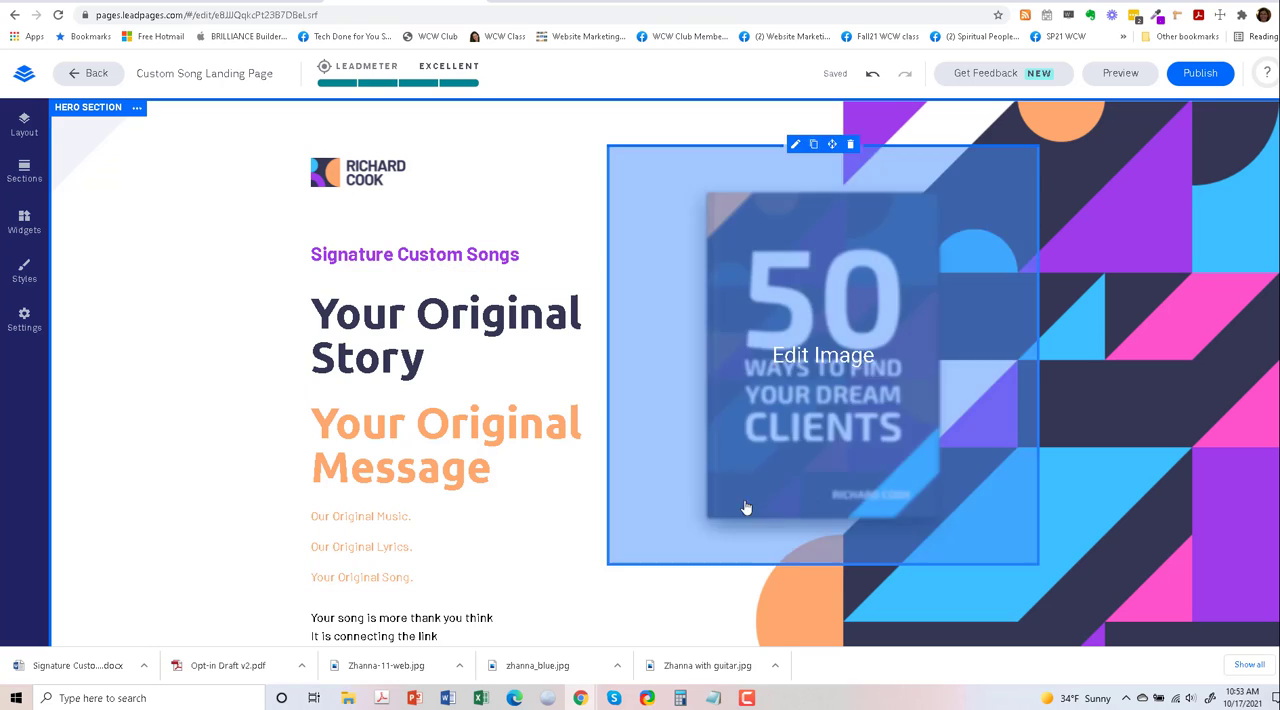
{"action": "scroll", "coordinate": [500, 561], "scroll_direction": "down", "scroll_amount": 1}
{"action": "scroll", "coordinate": [500, 561], "scroll_direction": "down", "scroll_amount": 3}
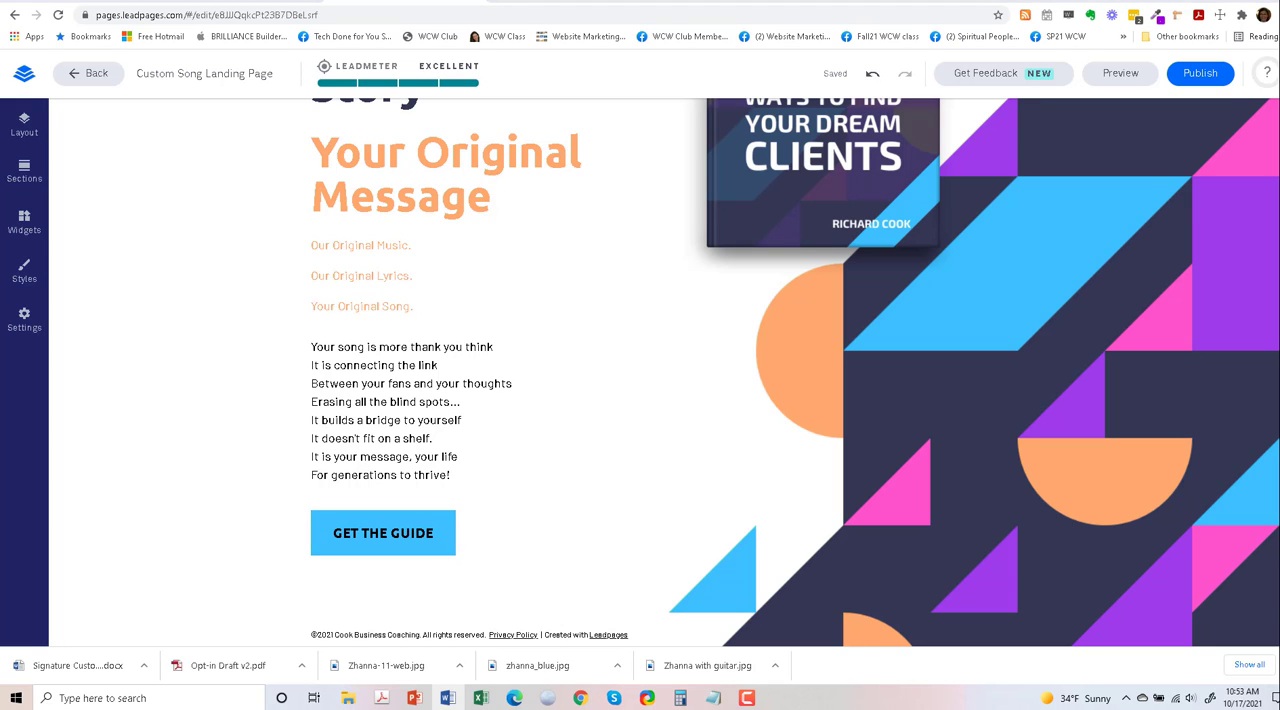
{"action": "scroll", "coordinate": [714, 392], "scroll_direction": "down", "scroll_amount": 2}
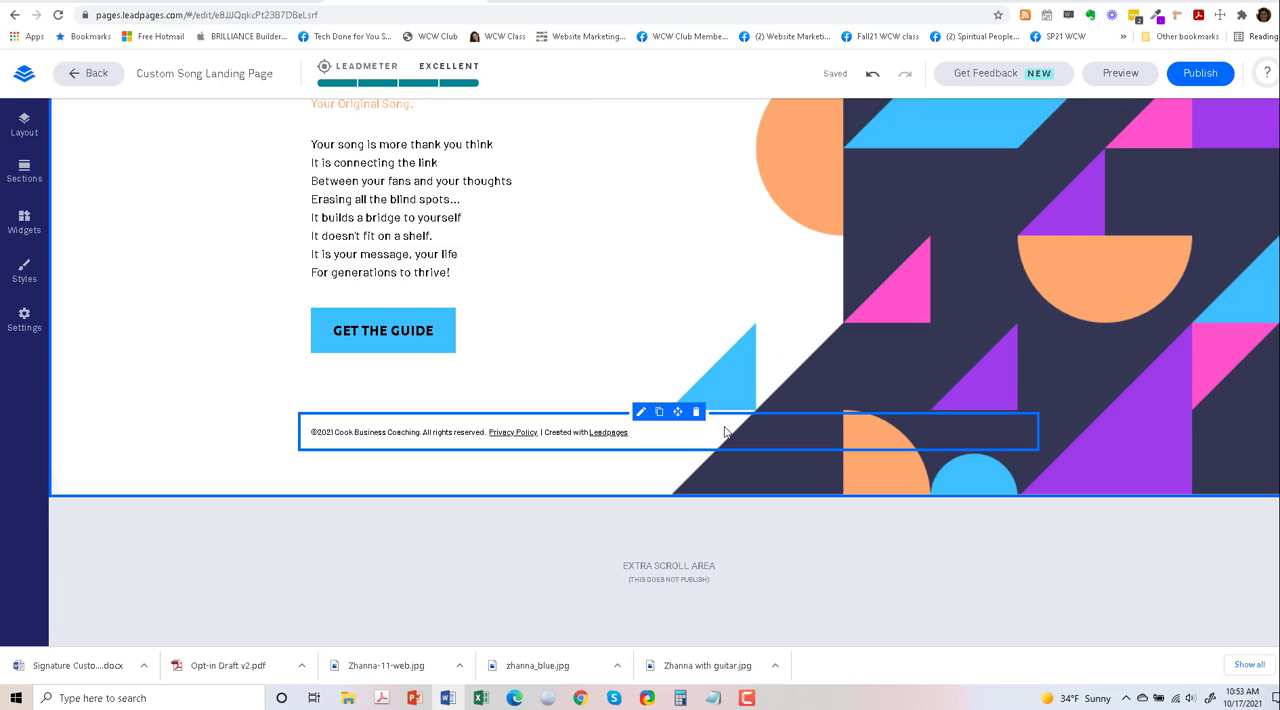
{"action": "scroll", "coordinate": [723, 429], "scroll_direction": "up", "scroll_amount": 4}
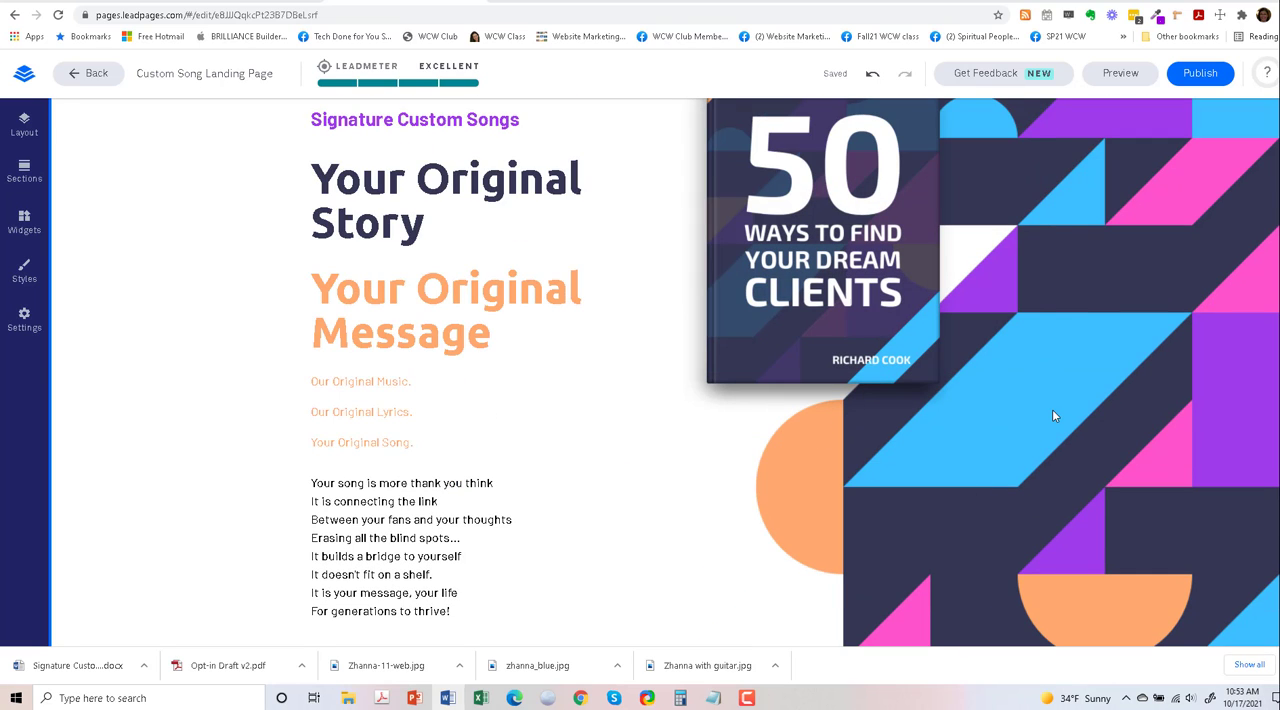
{"action": "scroll", "coordinate": [1085, 455], "scroll_direction": "down", "scroll_amount": 5}
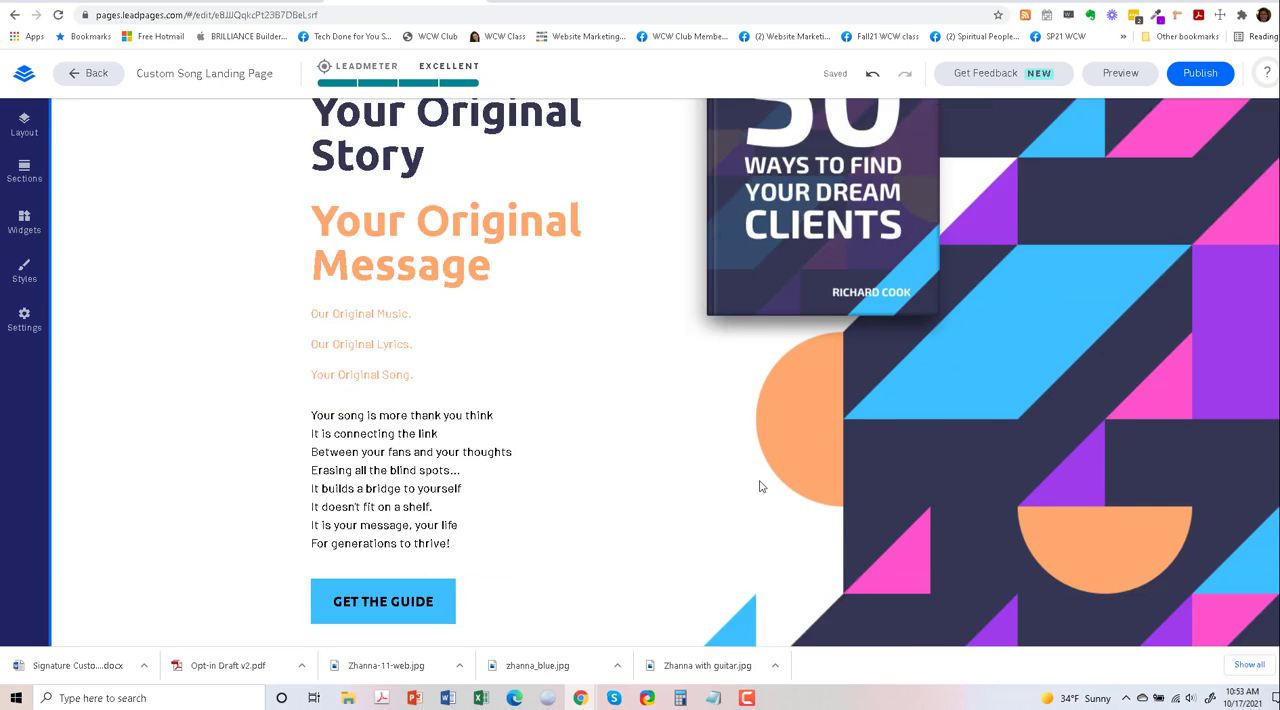
{"action": "scroll", "coordinate": [729, 471], "scroll_direction": "up", "scroll_amount": 2}
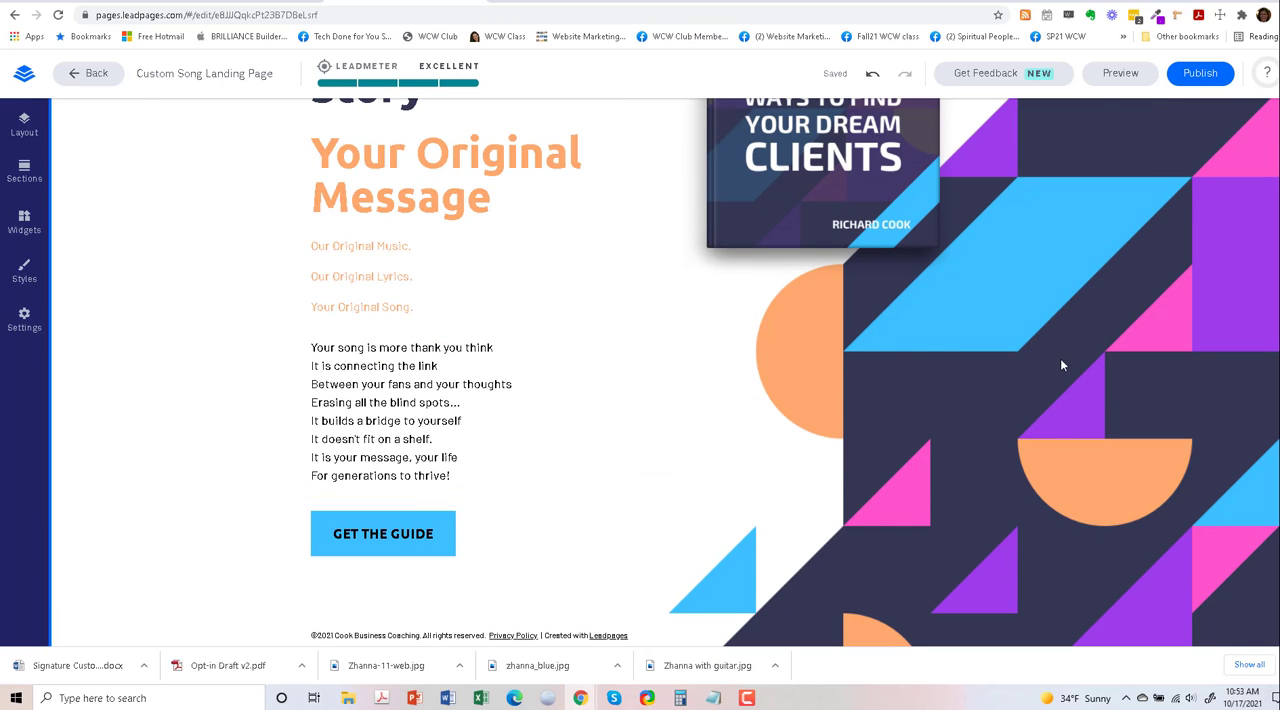
{"action": "scroll", "coordinate": [1062, 365], "scroll_direction": "up", "scroll_amount": 4}
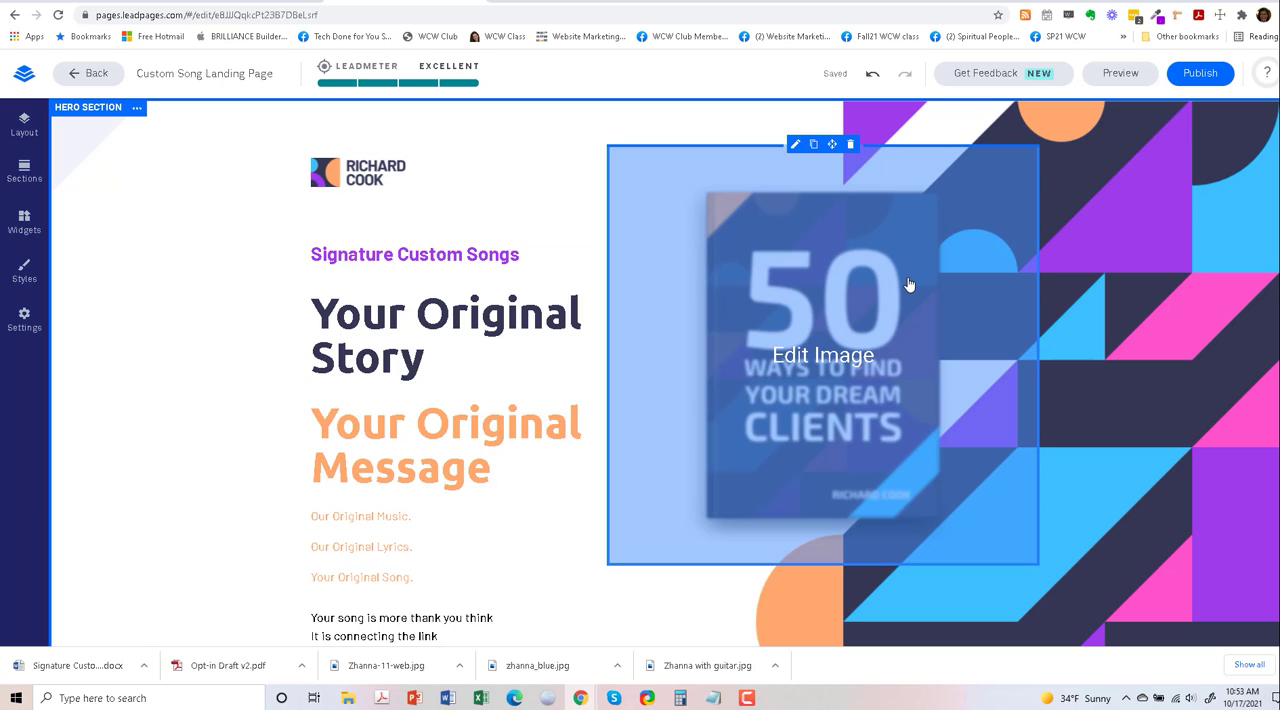
- Upload the "with guitar" JPG as the replacement for the hero section's book cover image
{"action": "left_click", "coordinate": [840, 365]}
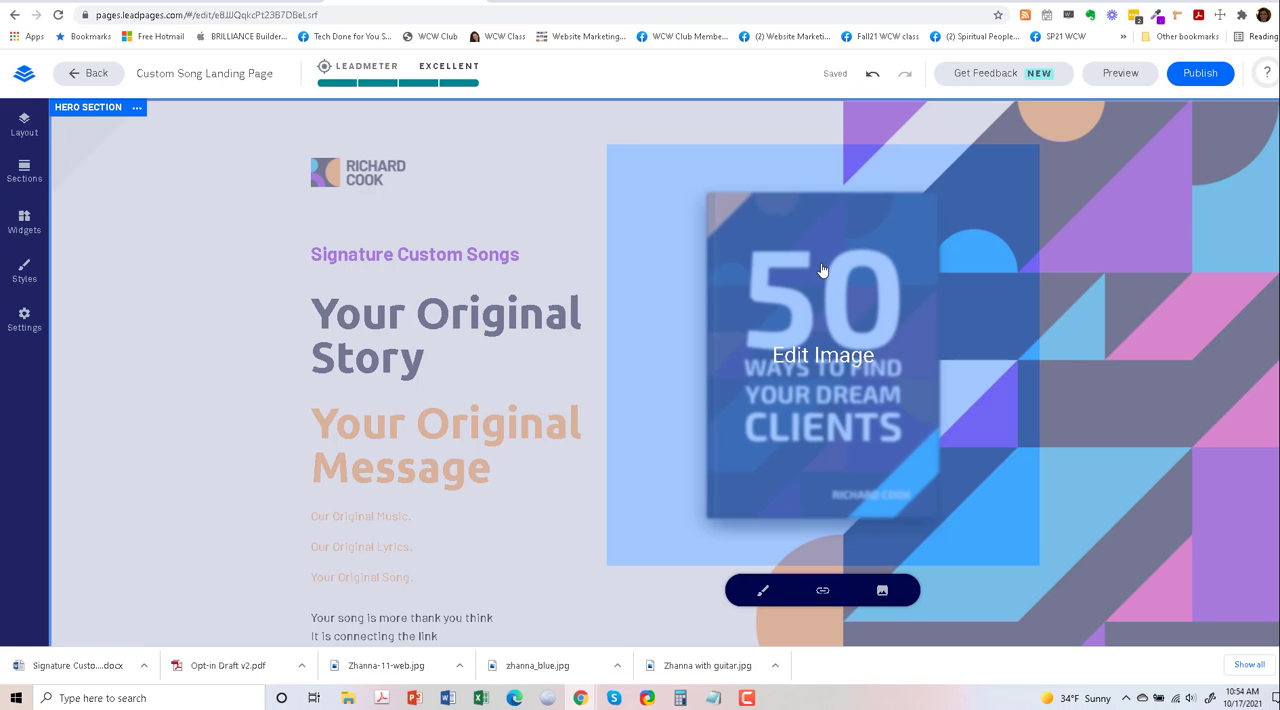
{"action": "scroll", "coordinate": [838, 360], "scroll_direction": "down", "scroll_amount": 2}
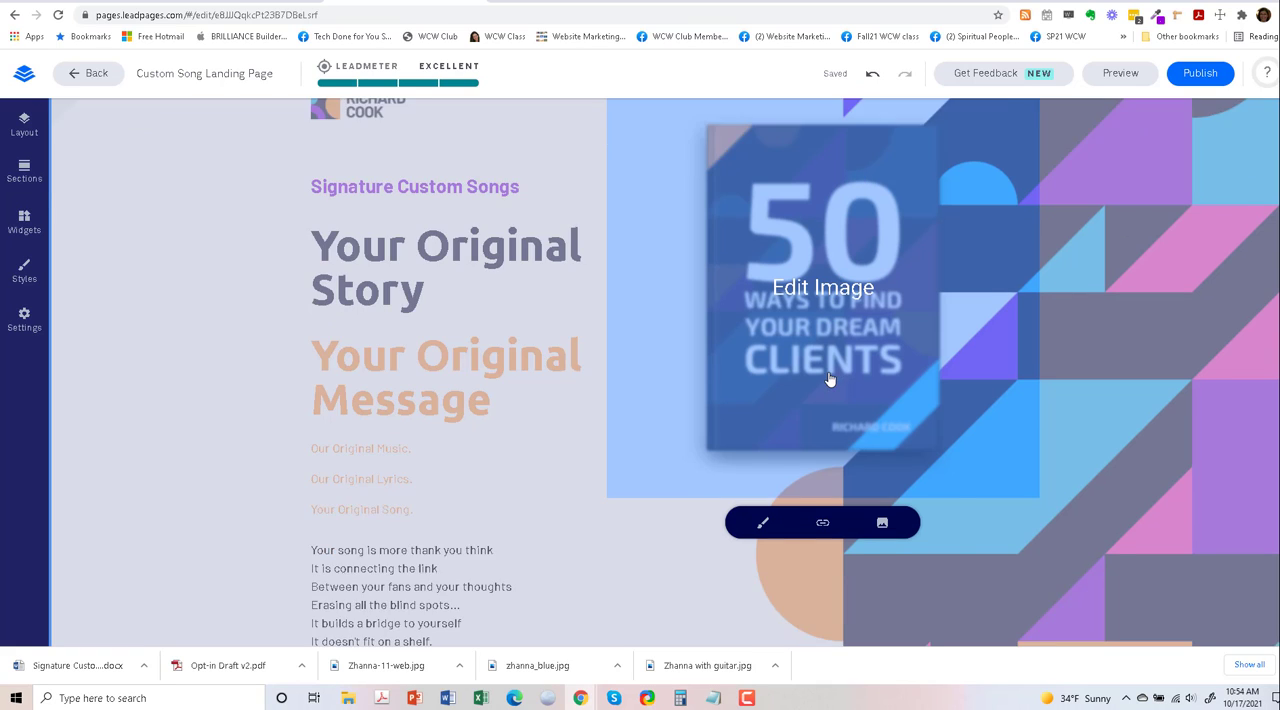
{"action": "scroll", "coordinate": [834, 400], "scroll_direction": "up", "scroll_amount": 2}
{"action": "scroll", "coordinate": [873, 434], "scroll_direction": "down", "scroll_amount": 2}
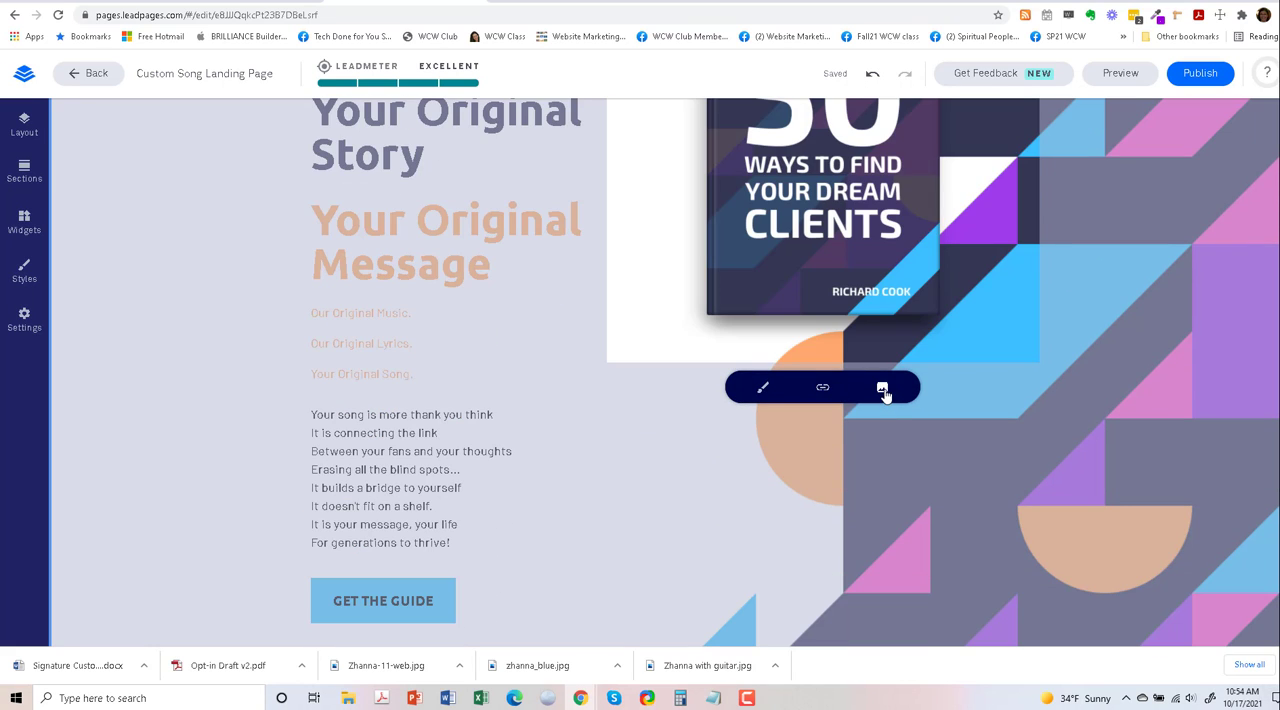
{"action": "left_click", "coordinate": [882, 389]}
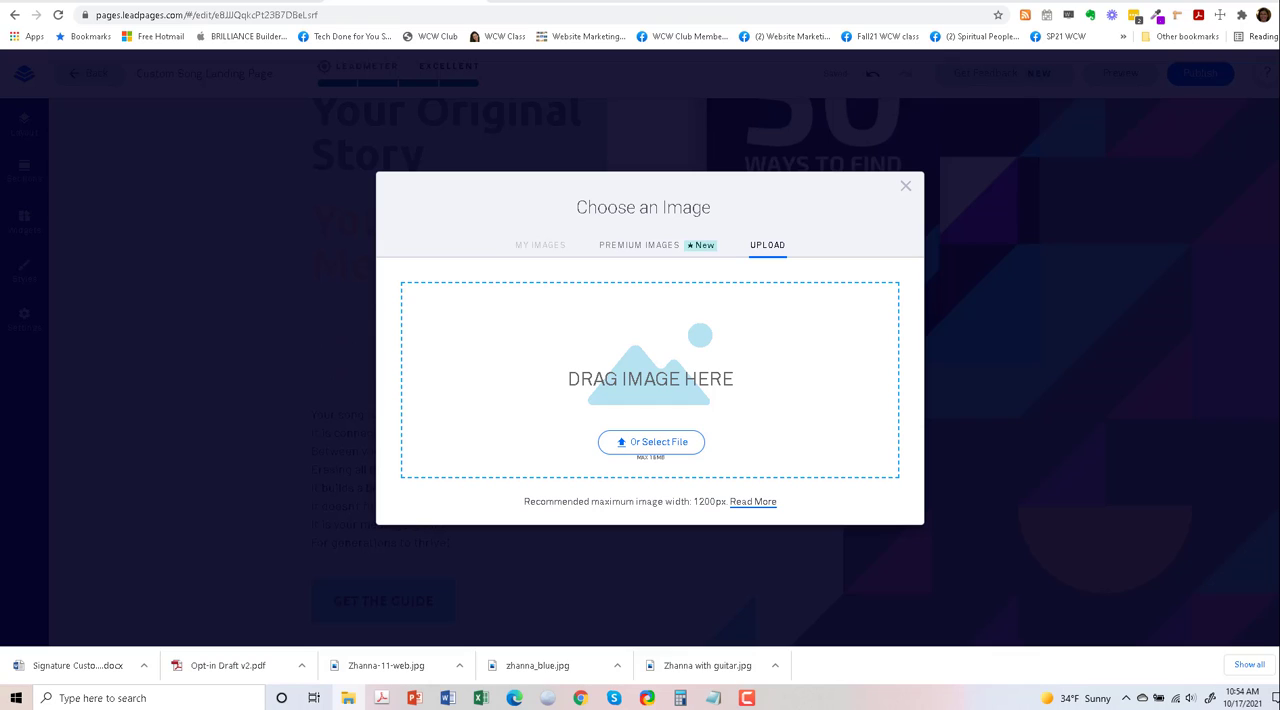
{"action": "left_click_drag", "start_coordinate": [856, 360], "coordinate": [652, 372]}
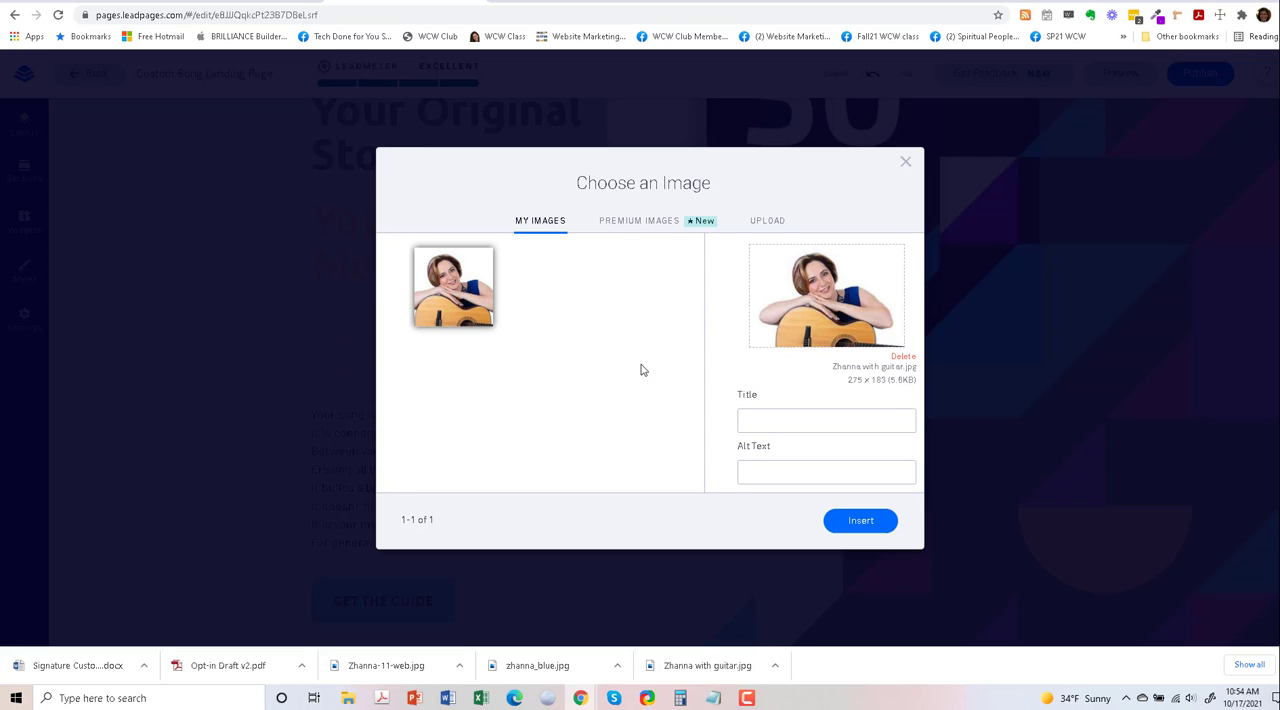
- Set the photo's title and alt text to the woman's first name followed by "with her guitar", and insert it
{"action": "left_click", "coordinate": [769, 423]}
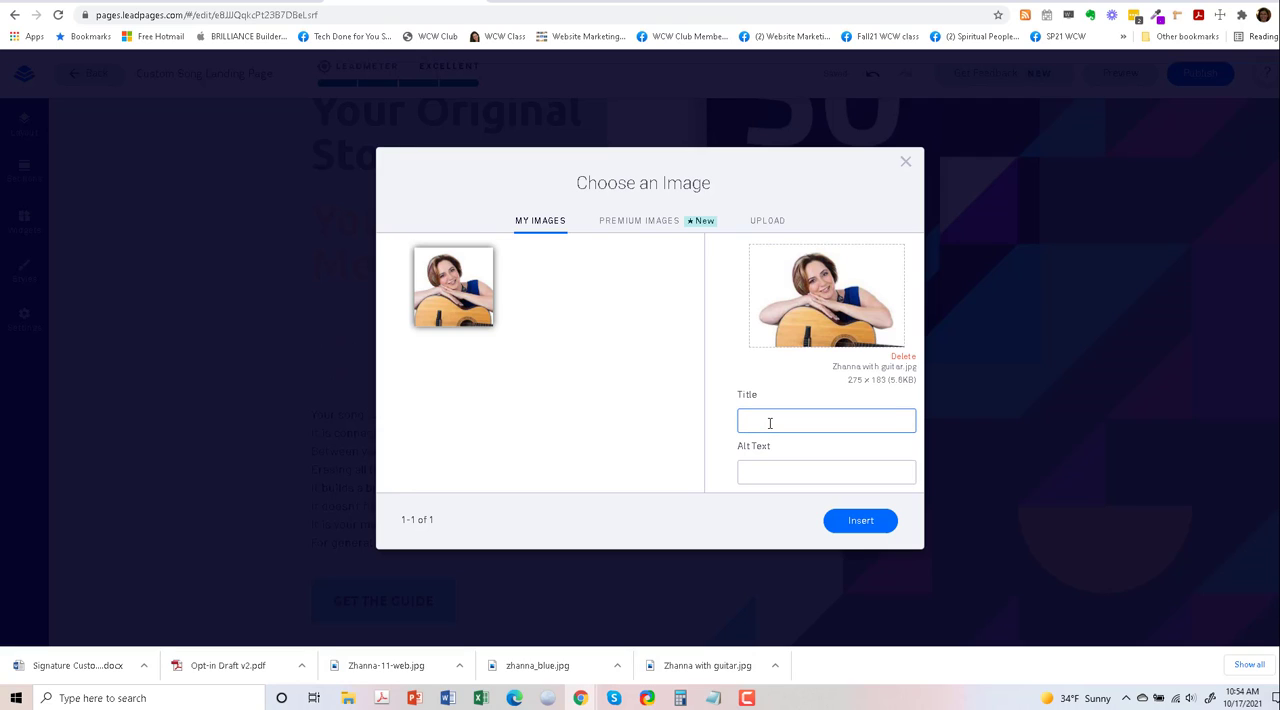
{"action": "type", "text": "Zhanna with her guitar"}
{"action": "left_click", "coordinate": [784, 465]}
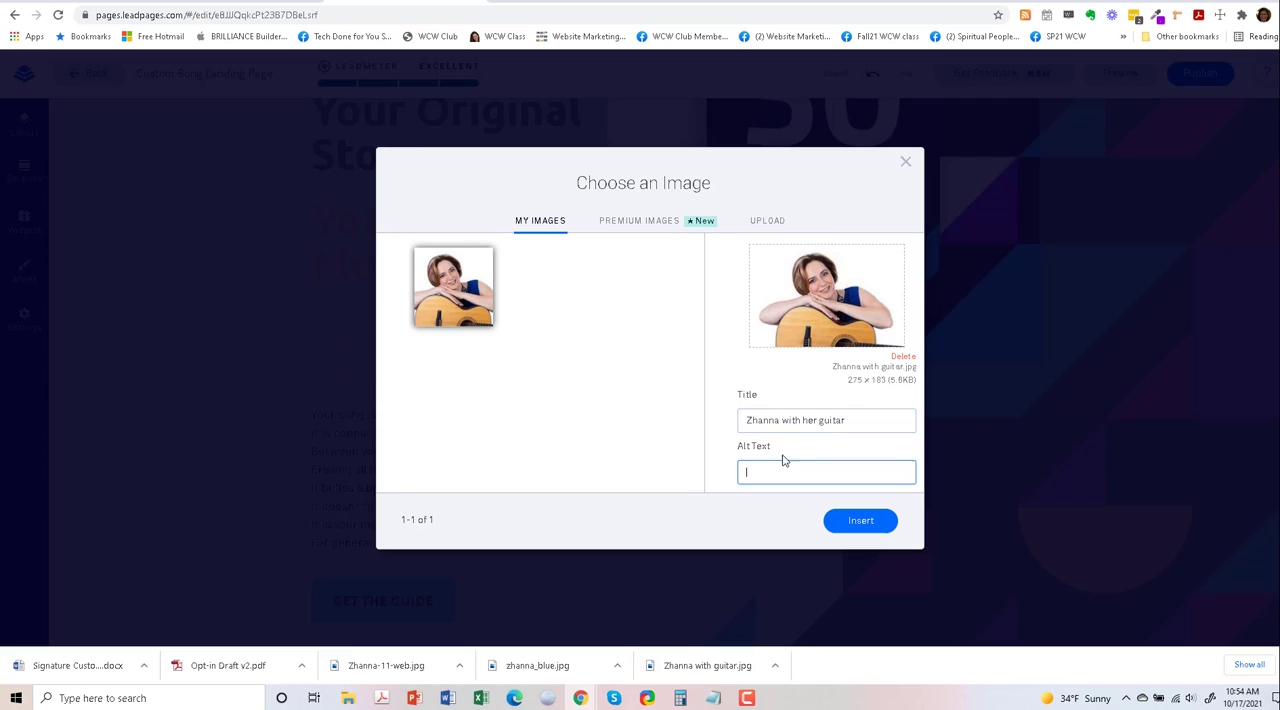
{"action": "left_click_drag", "start_coordinate": [852, 420], "coordinate": [740, 419]}
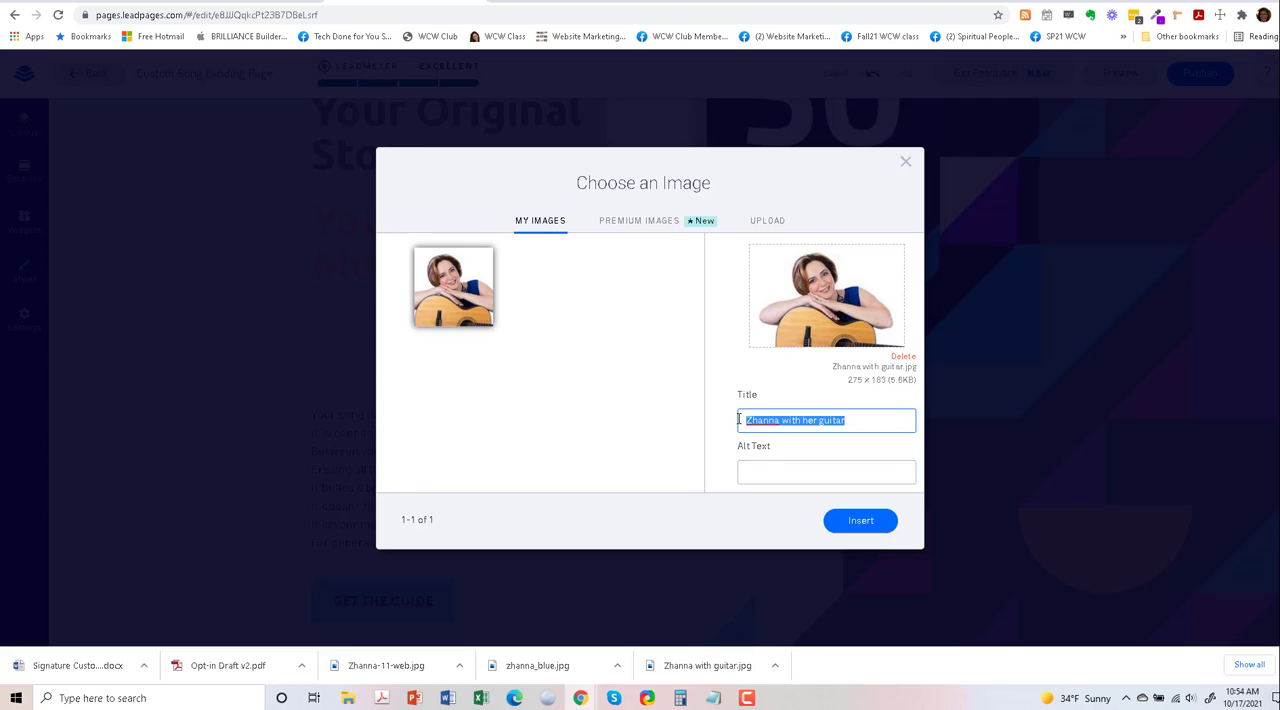
{"action": "key", "text": "ctrl+c"}
{"action": "left_click", "coordinate": [748, 471]}
{"action": "key", "text": "ctrl+v"}
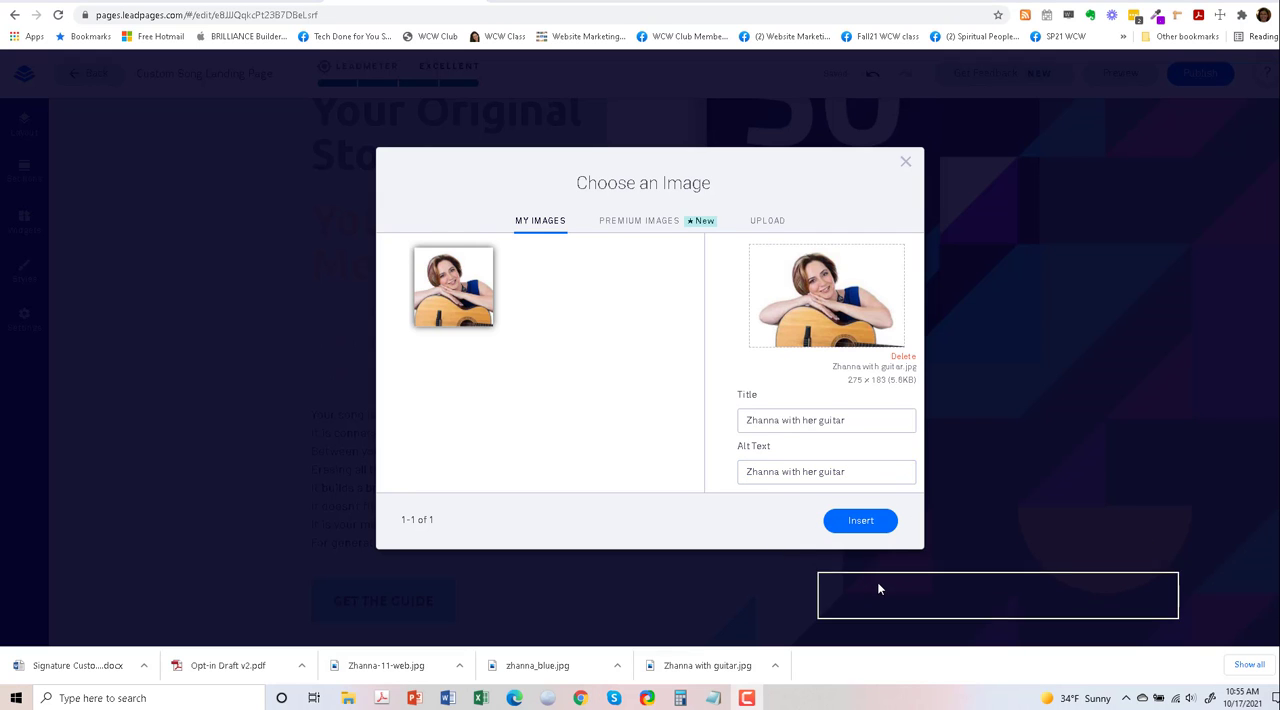
{"action": "left_click", "coordinate": [866, 523]}
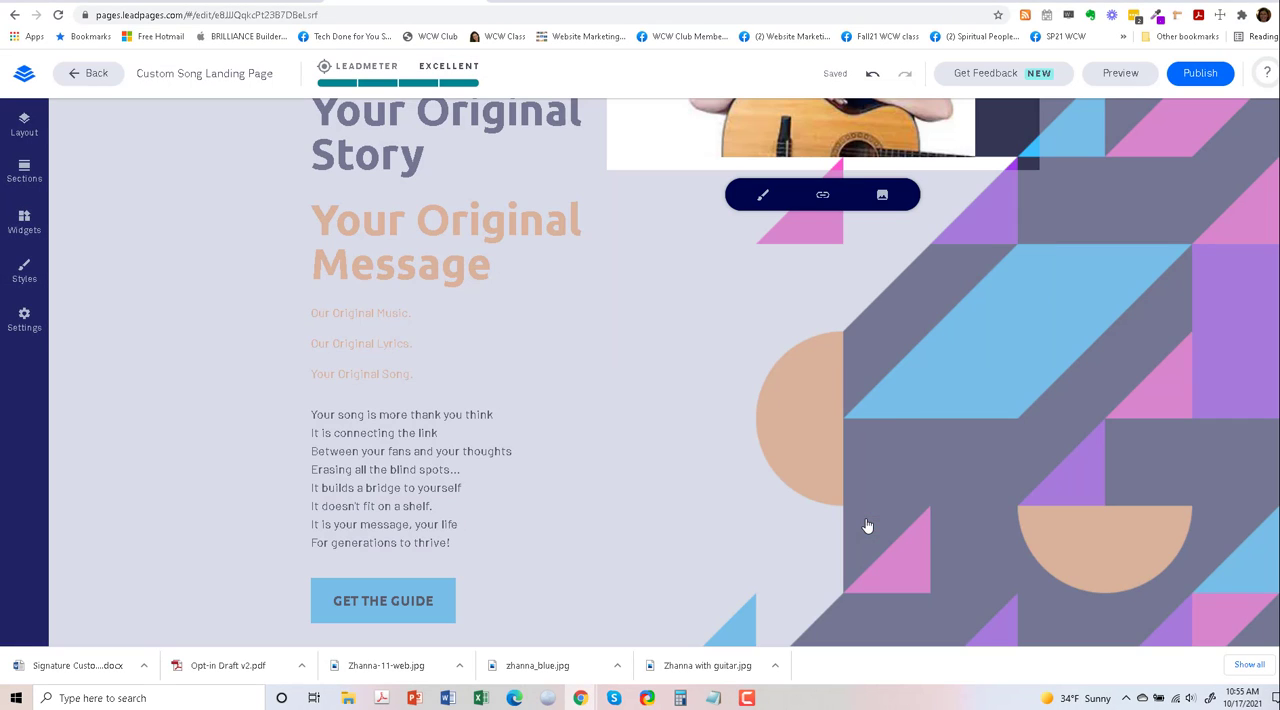
- Upload the downloaded "_blue" JPG as a replacement for the hero image
{"action": "scroll", "coordinate": [867, 523], "scroll_direction": "up", "scroll_amount": 2}
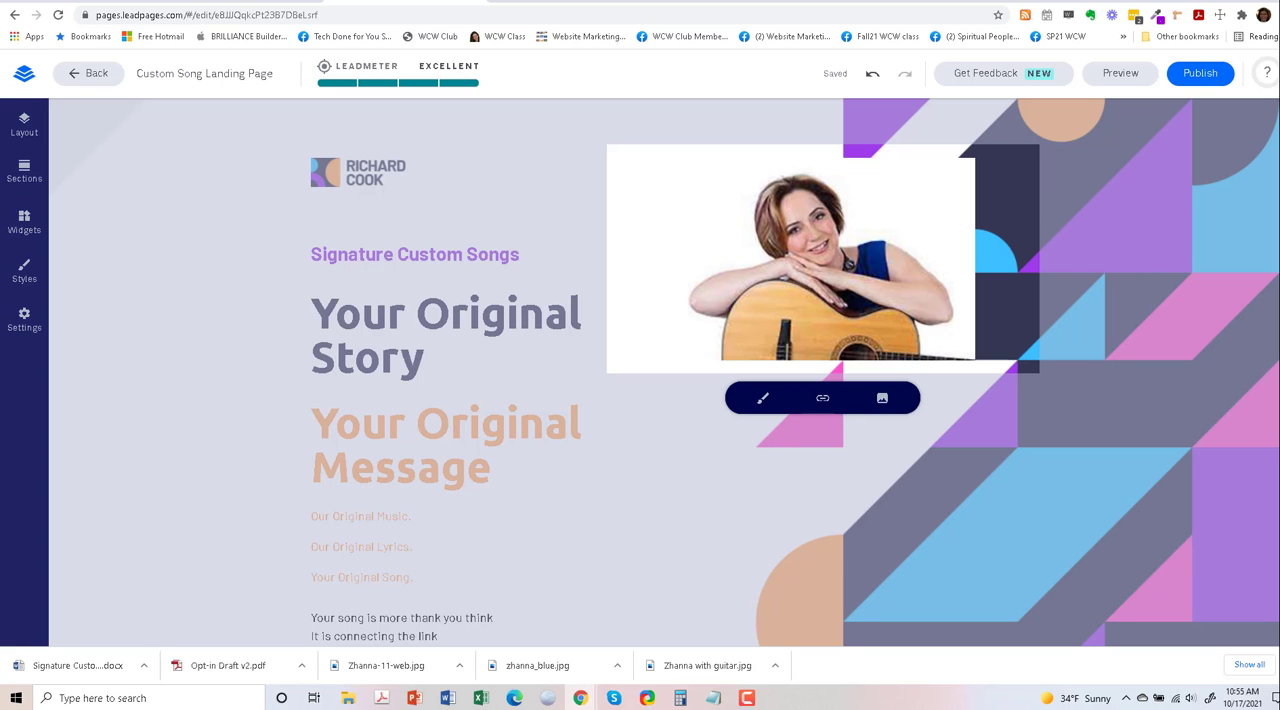
{"action": "left_click", "coordinate": [882, 398]}
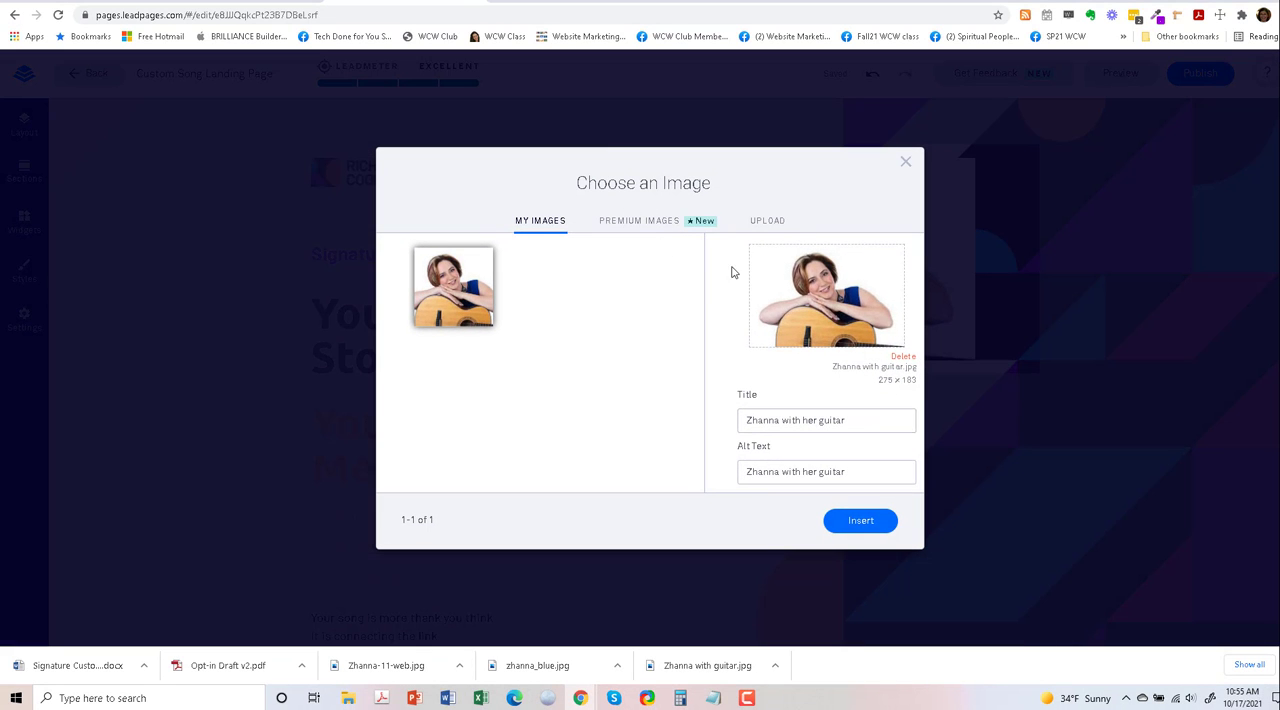
{"action": "left_click", "coordinate": [762, 223]}
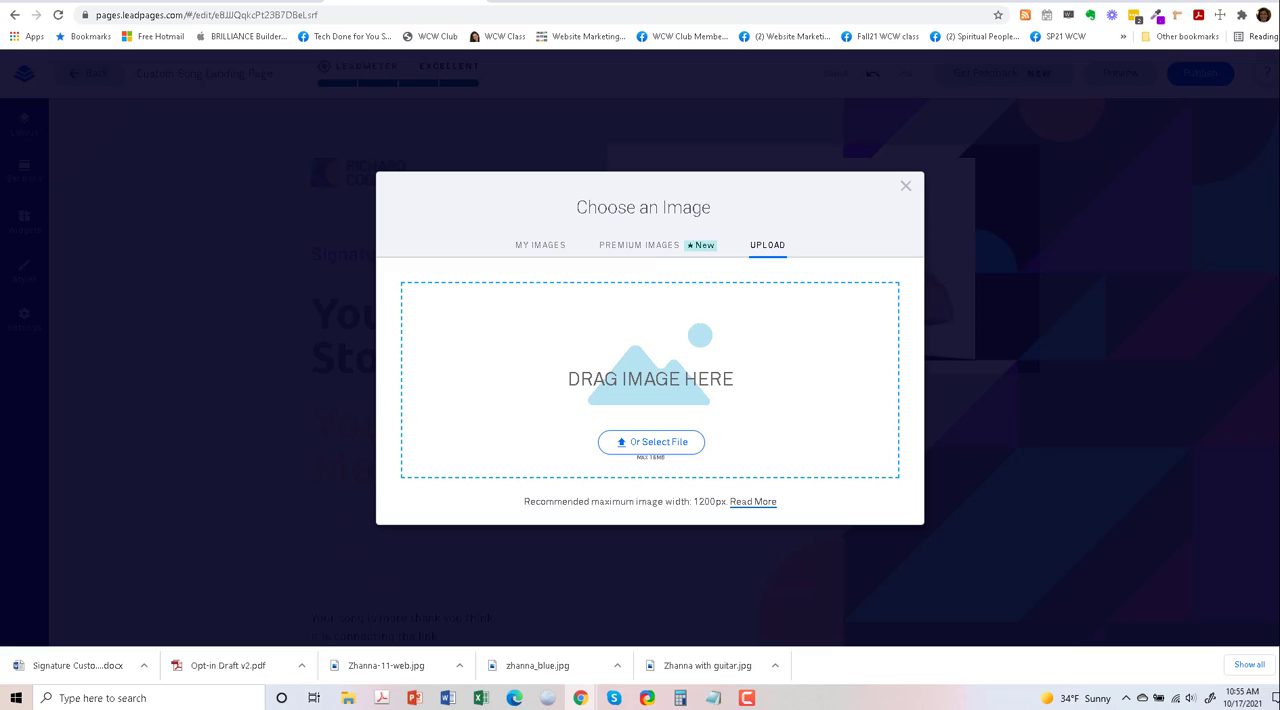
{"action": "left_click_drag", "start_coordinate": [537, 665], "coordinate": [626, 381]}
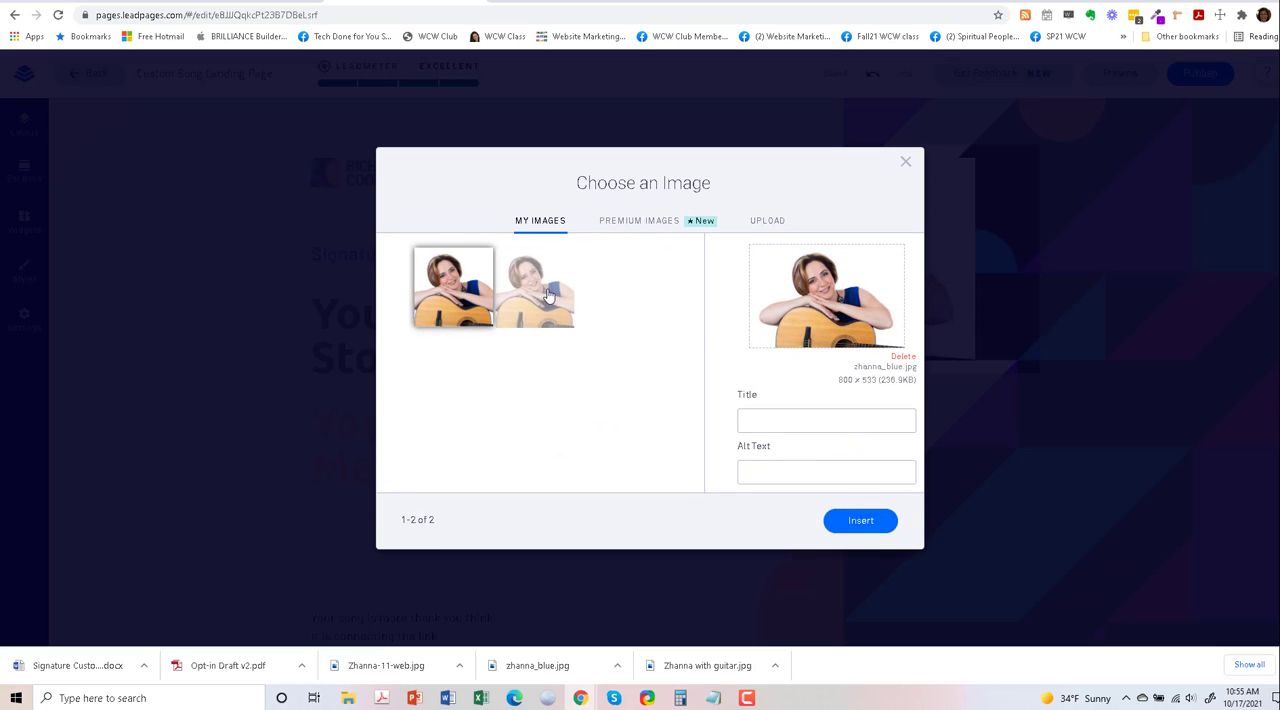
- Set the "_blue" photo's title and alt text to the woman's first name followed by "in a blue shirt with her guitar"
{"action": "left_click", "coordinate": [763, 419]}
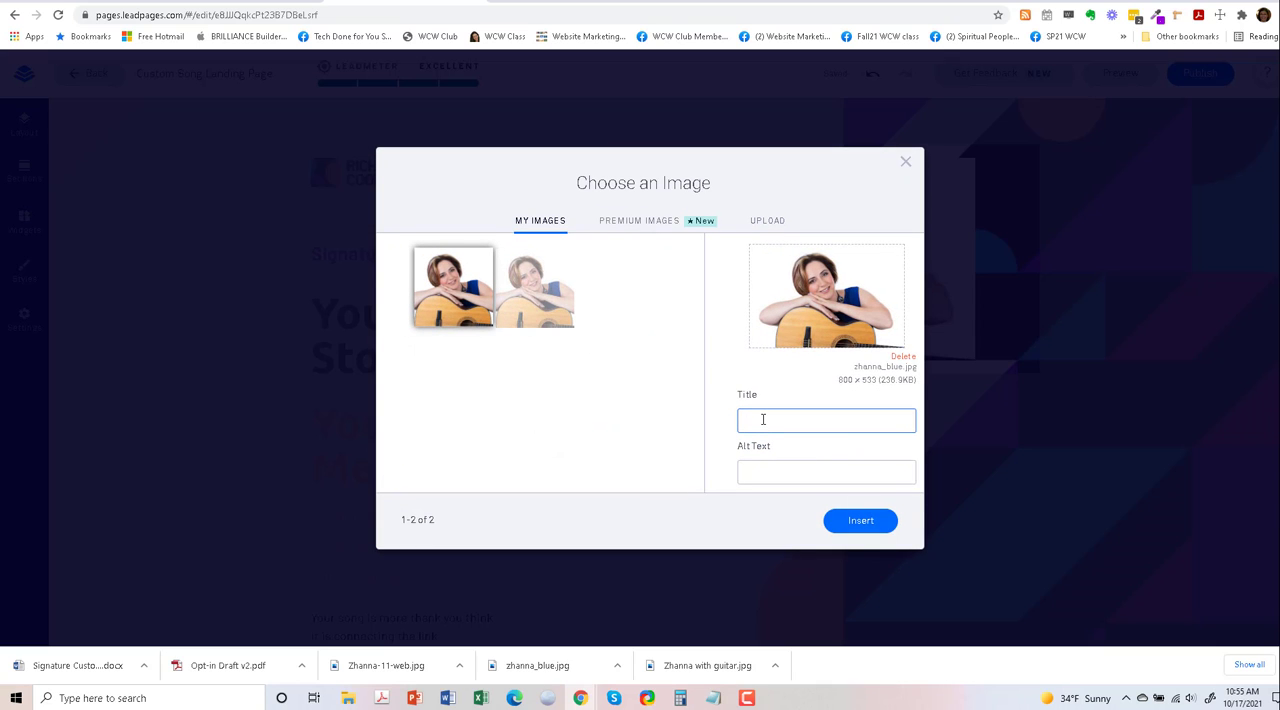
{"action": "type", "text": "Zhanna  in a blue shirt with her guitar"}
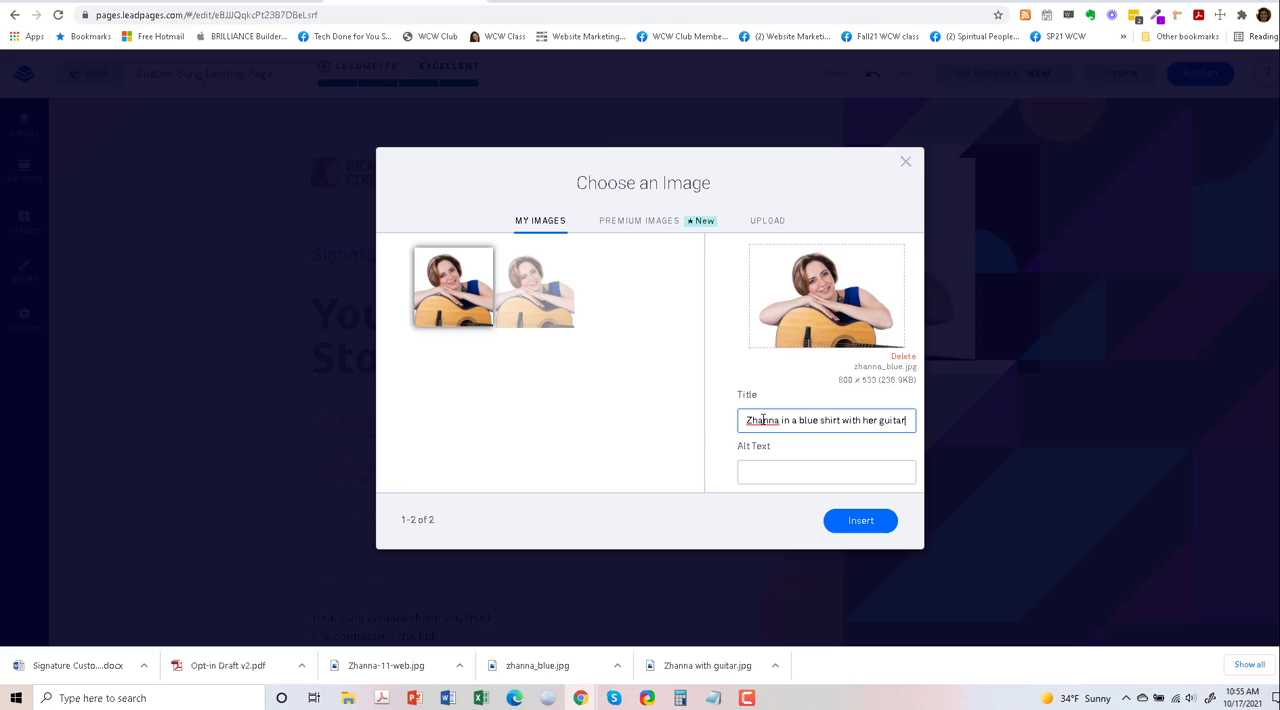
{"action": "left_click_drag", "start_coordinate": [908, 422], "coordinate": [730, 431]}
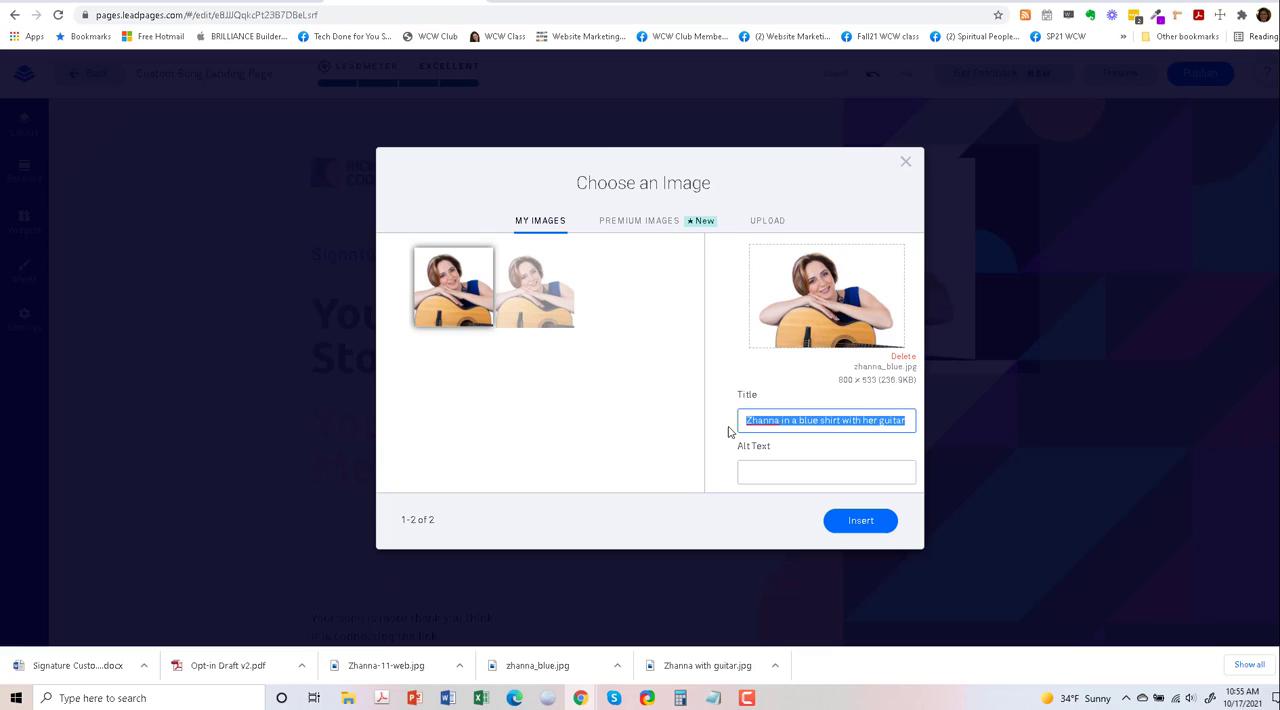
{"action": "left_click", "coordinate": [766, 465]}
{"action": "key", "text": "ctrl+v"}
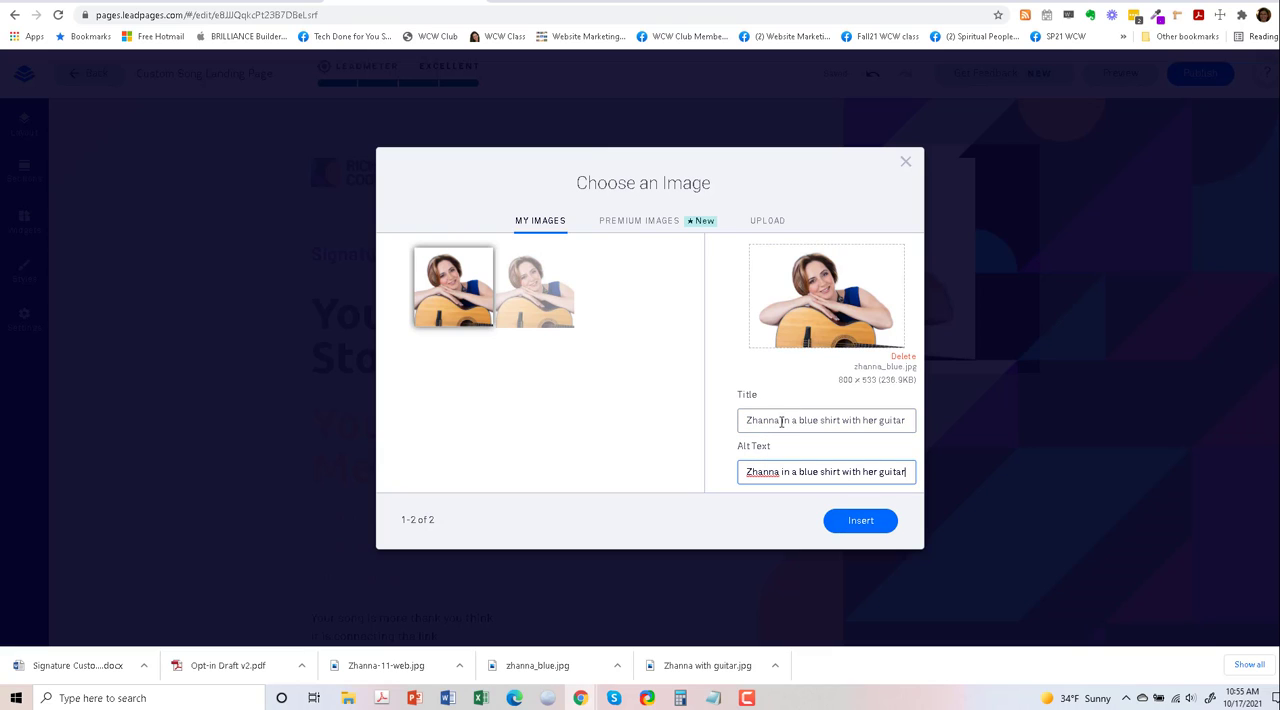
- Shorten the photo's title to the woman's first name followed by "-blue", and insert it into the hero section
{"action": "left_click_drag", "start_coordinate": [781, 421], "coordinate": [922, 425]}
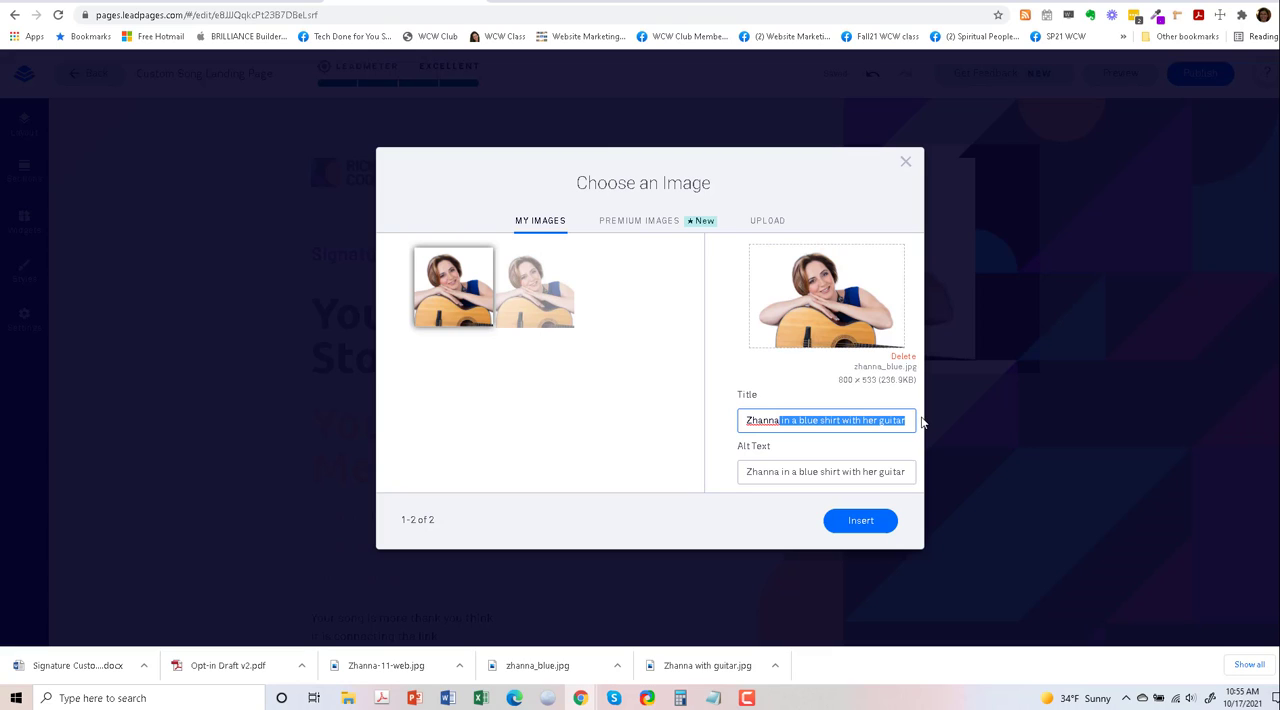
{"action": "type", "text": "-blue"}
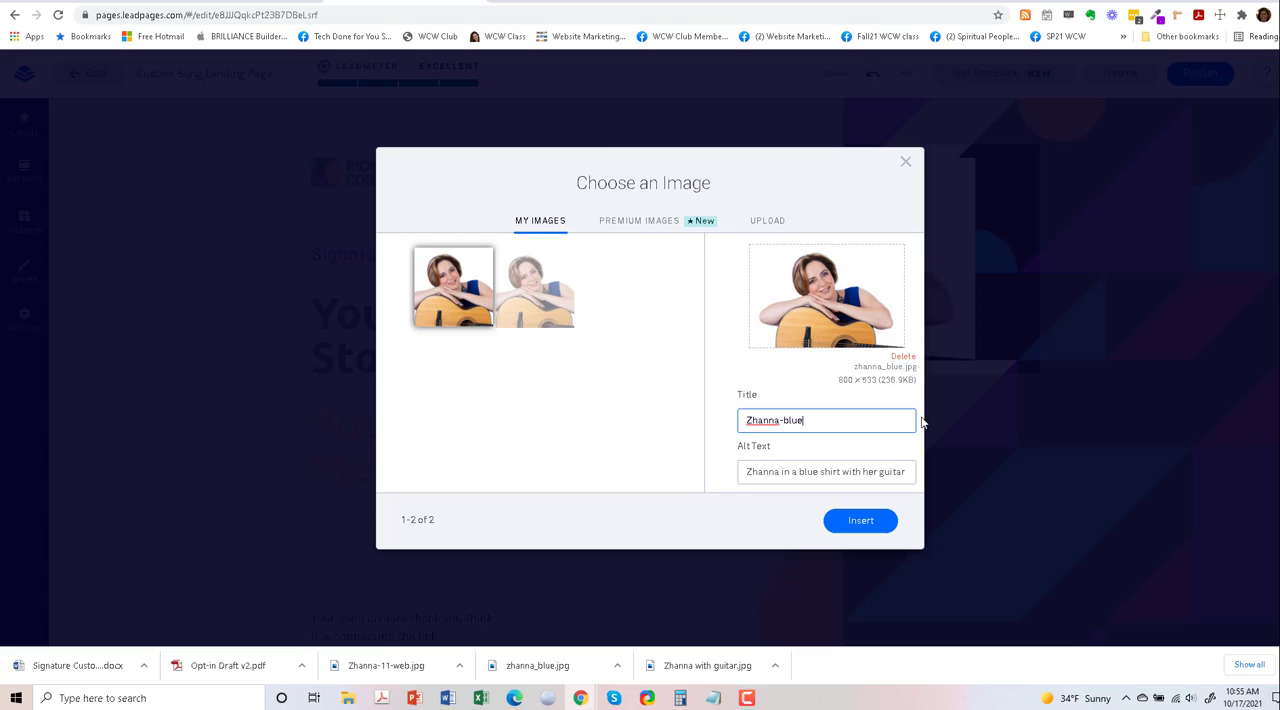
{"action": "left_click", "coordinate": [866, 520]}
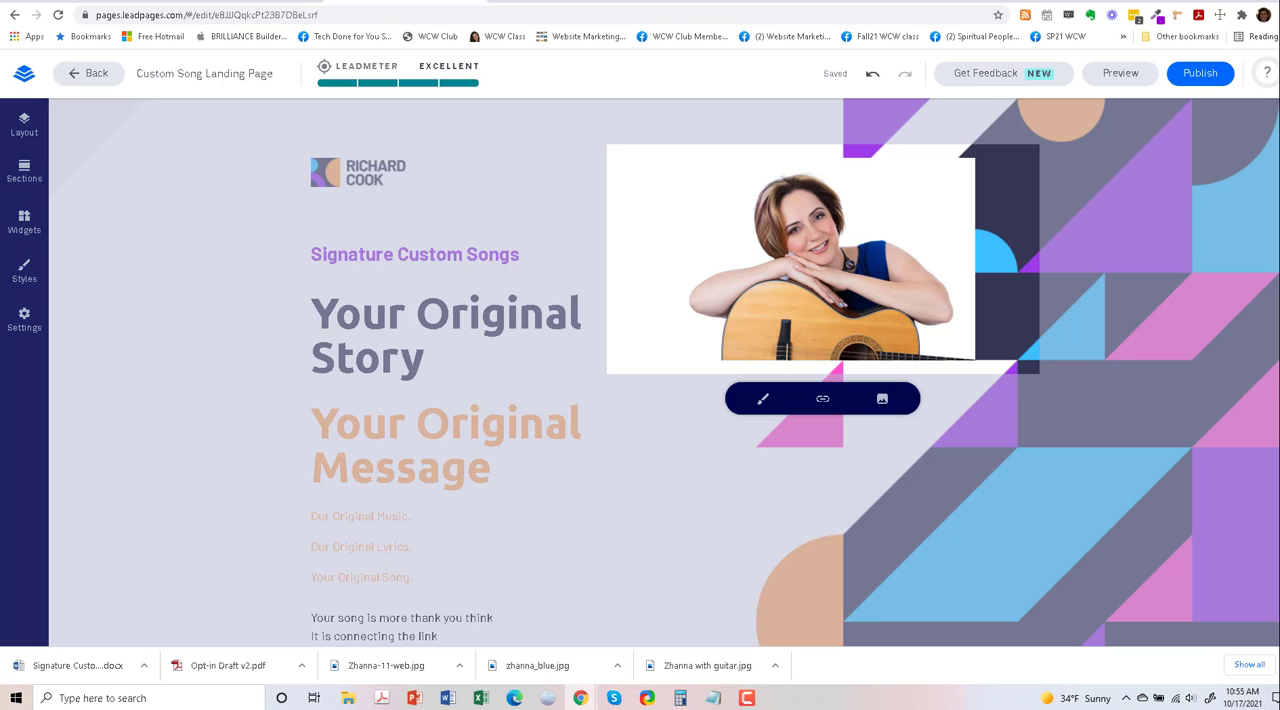
- Upload the "-11-web" photo from the Optin Pages folder in Downloads as another hero image option
{"action": "left_click", "coordinate": [882, 401]}
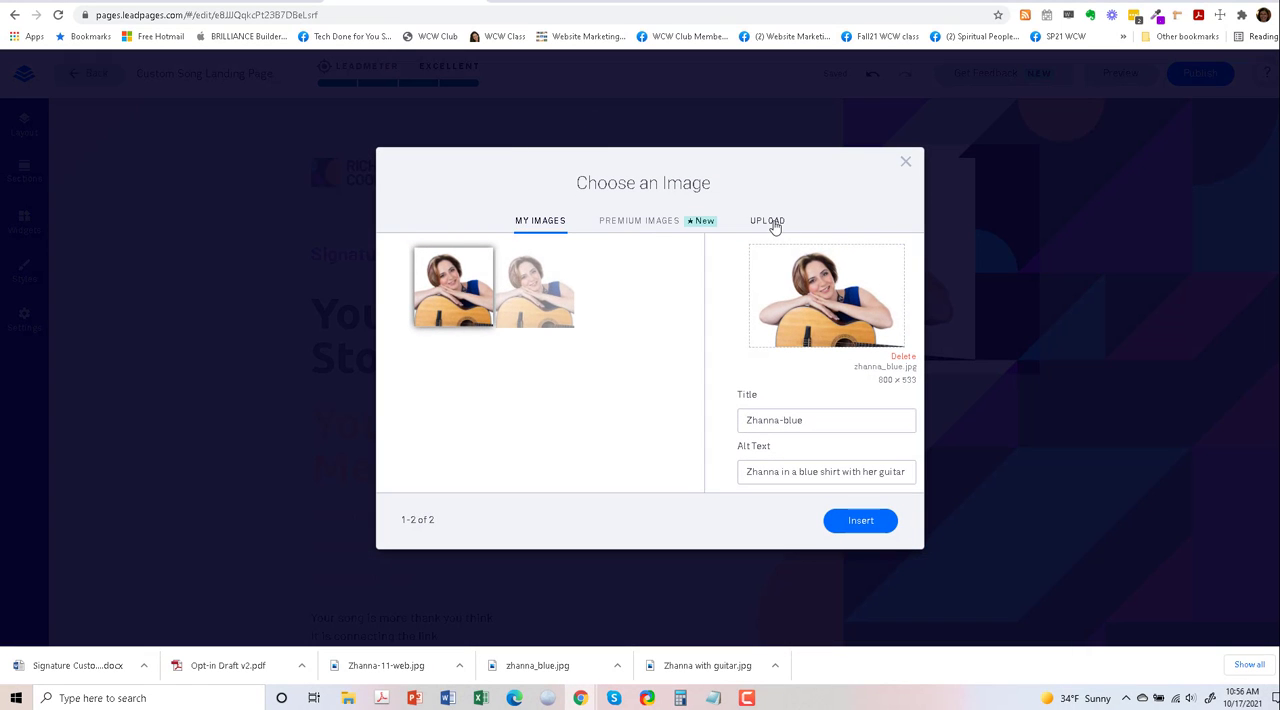
{"action": "left_click", "coordinate": [768, 221]}
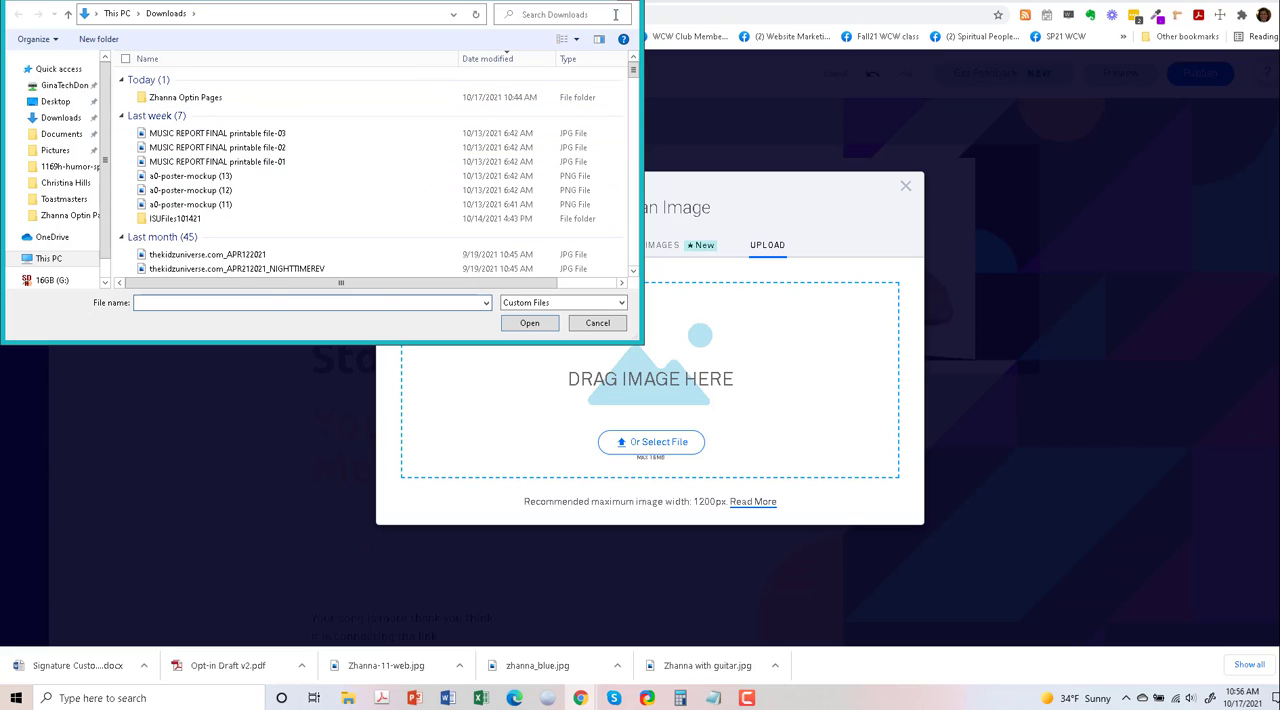
{"action": "double_click", "coordinate": [243, 99]}
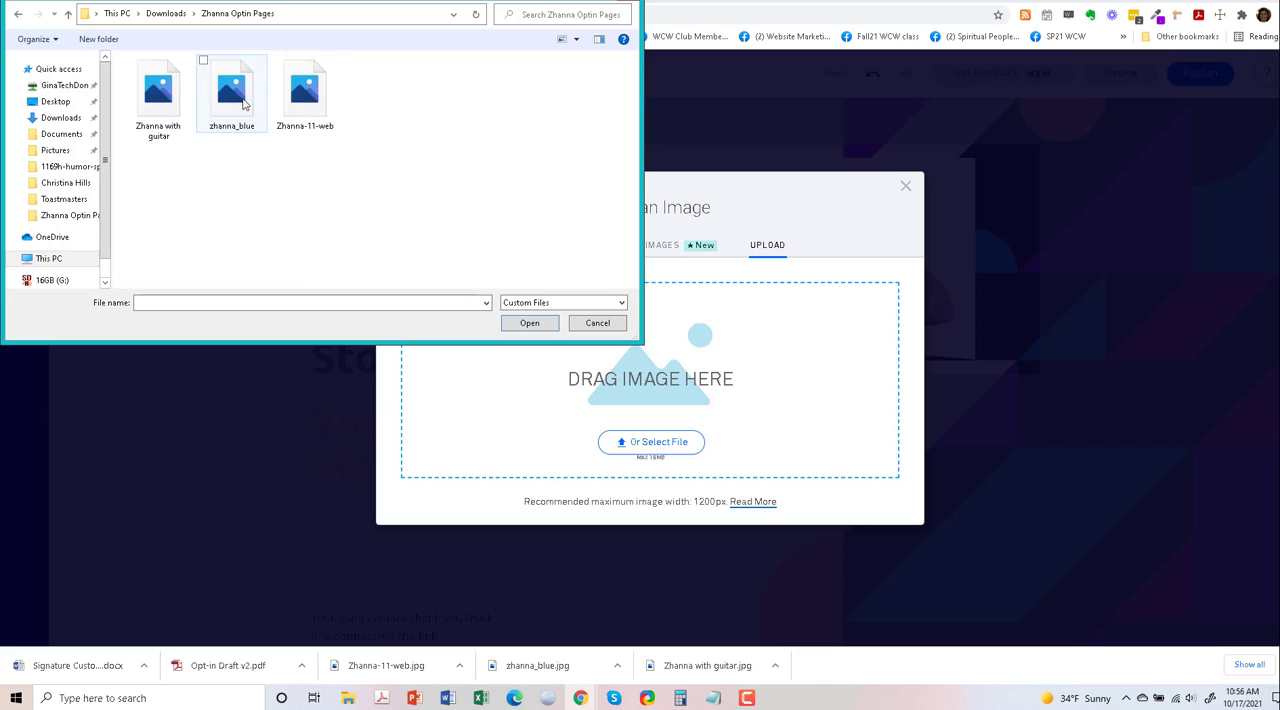
{"action": "left_click_drag", "start_coordinate": [305, 100], "coordinate": [700, 366]}
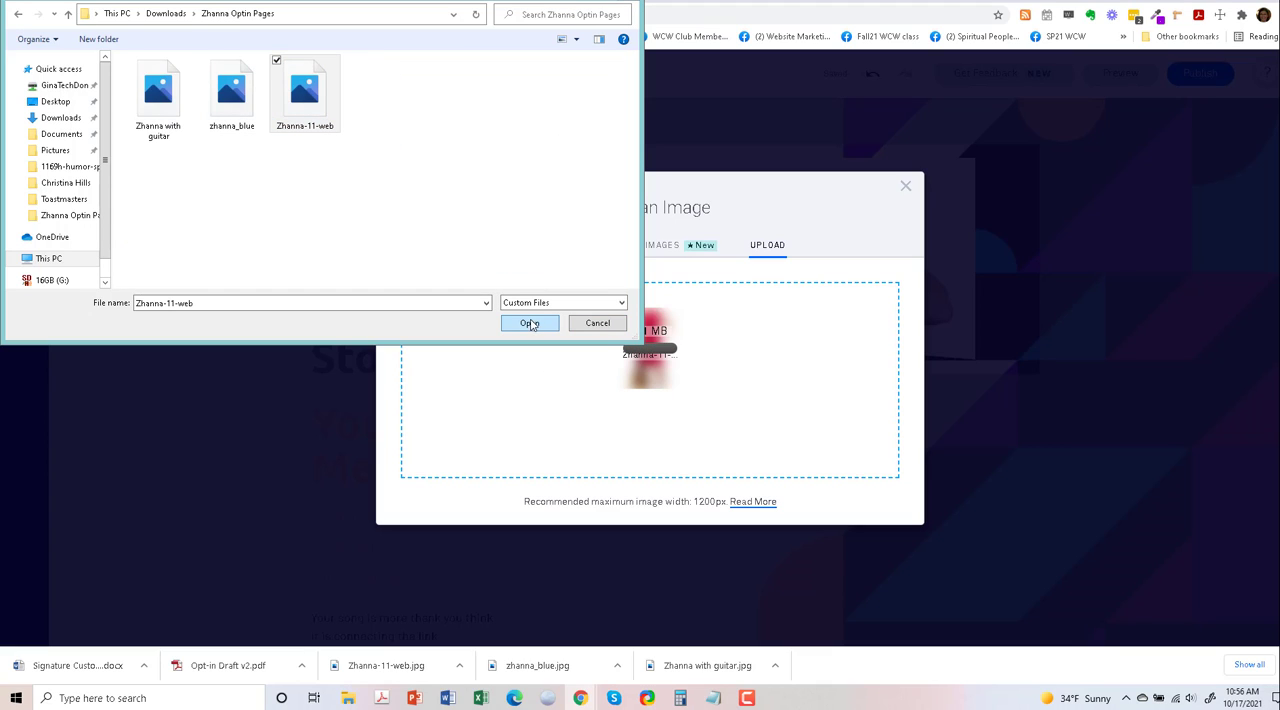
- Set the red-dress photo's title and alt text to the woman's first name followed by "in a red dress with her guitar", and insert it
{"action": "left_click", "coordinate": [597, 323]}
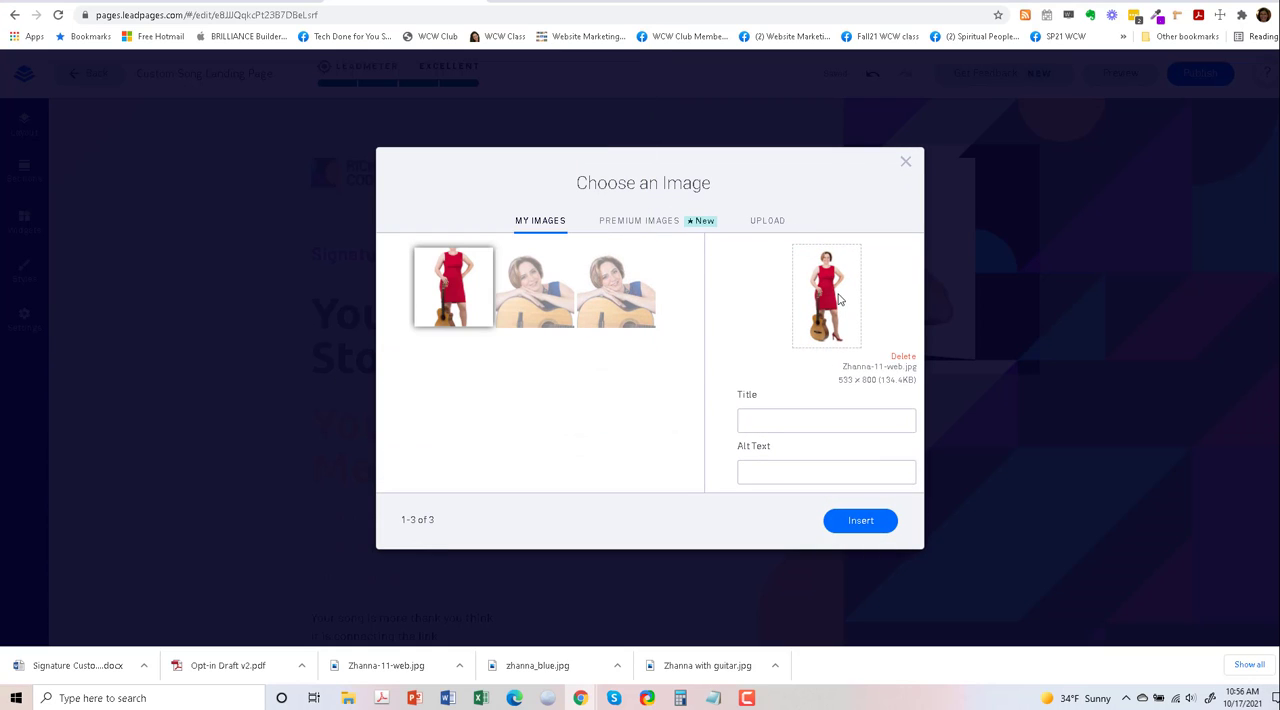
{"action": "left_click", "coordinate": [761, 421]}
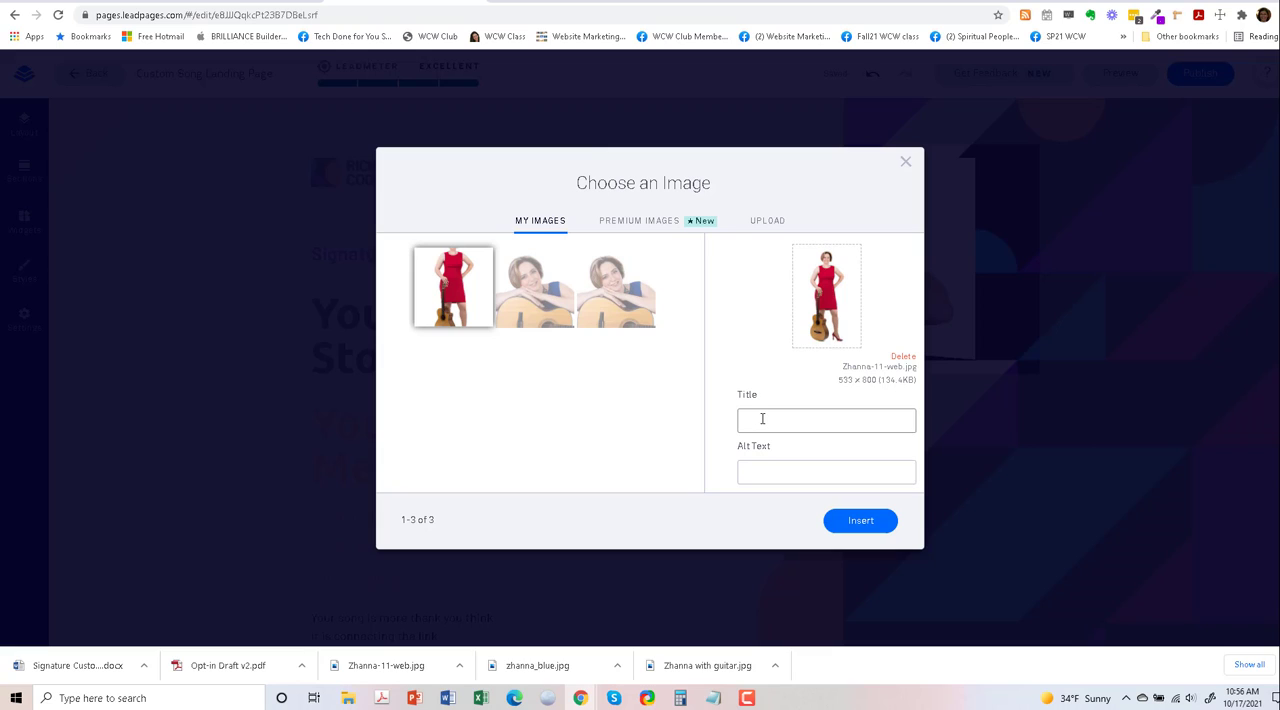
{"action": "left_click", "coordinate": [762, 419]}
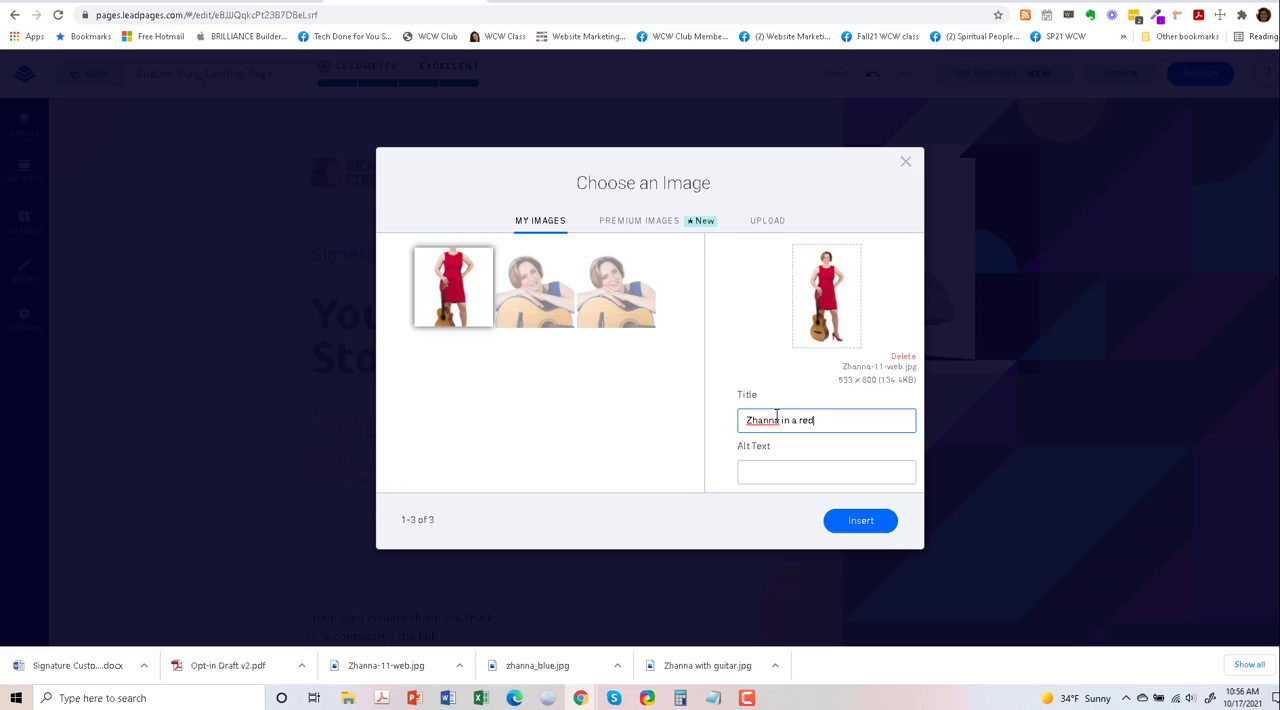
{"action": "type", "text": "Zhanna in a red dress with her guitar"}
{"action": "left_click_drag", "start_coordinate": [889, 421], "coordinate": [733, 435]}
{"action": "key", "text": "ctrl+c"}
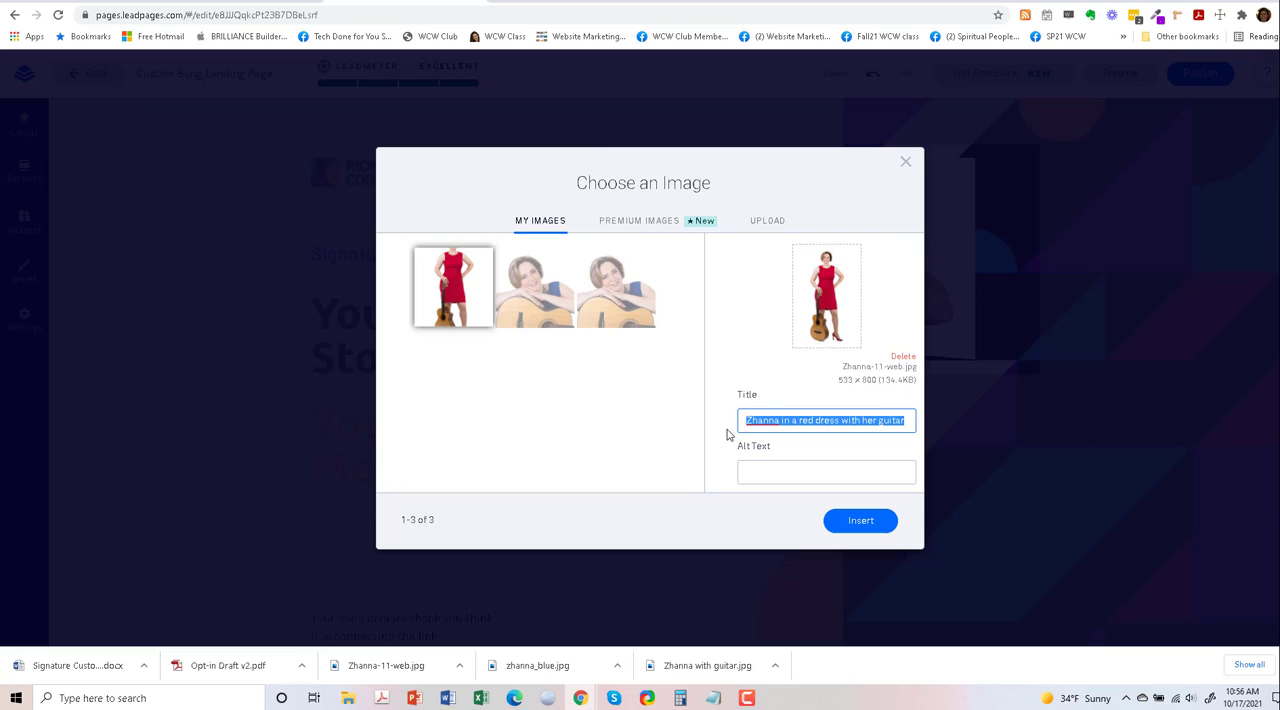
{"action": "left_click", "coordinate": [758, 470]}
{"action": "key", "text": "ctrl+v"}
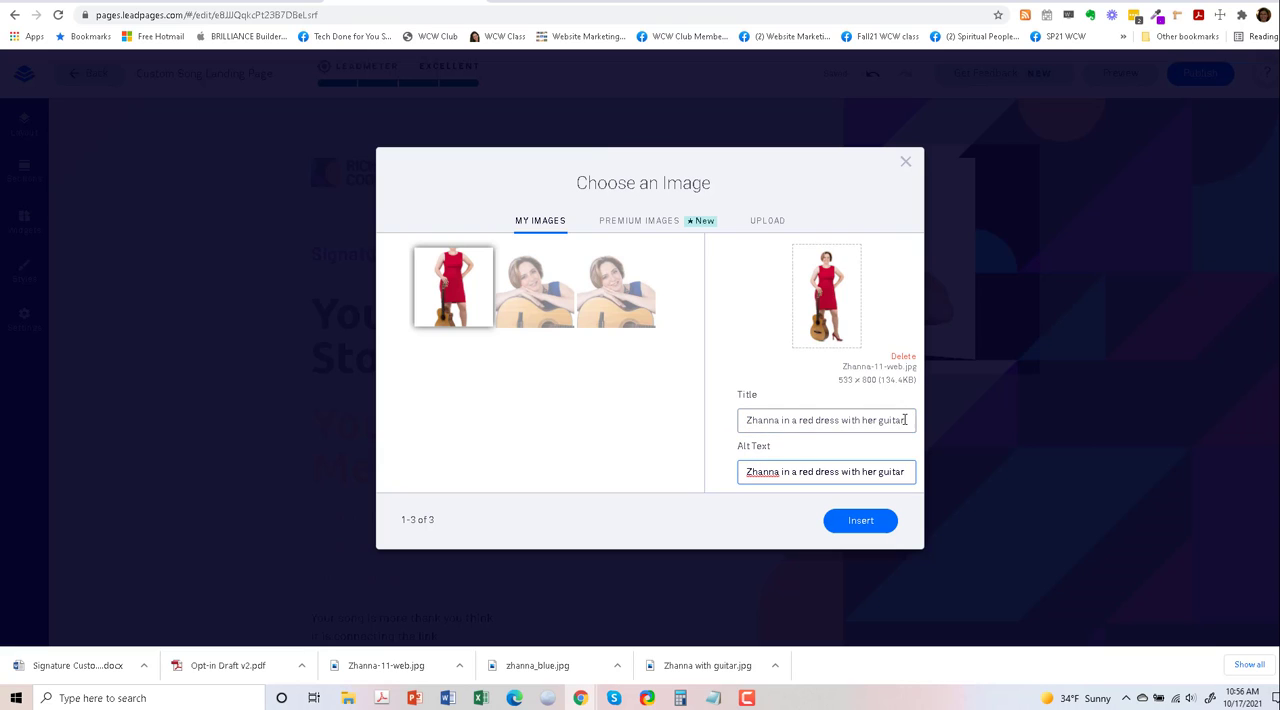
{"action": "left_click", "coordinate": [862, 524]}
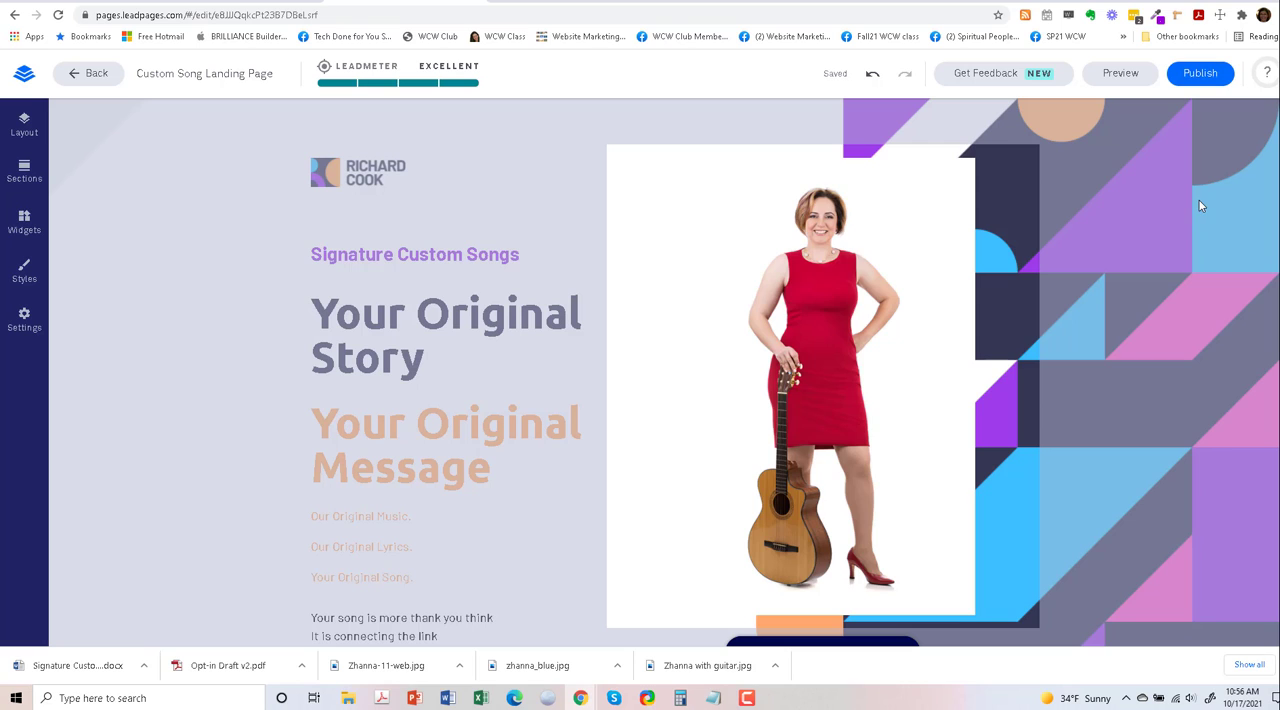
- Review the edited page from top to bottom, and preview it in the tablet and phone layouts
{"action": "scroll", "coordinate": [531, 397], "scroll_direction": "down", "scroll_amount": 1}
{"action": "scroll", "coordinate": [530, 390], "scroll_direction": "up", "scroll_amount": 1}
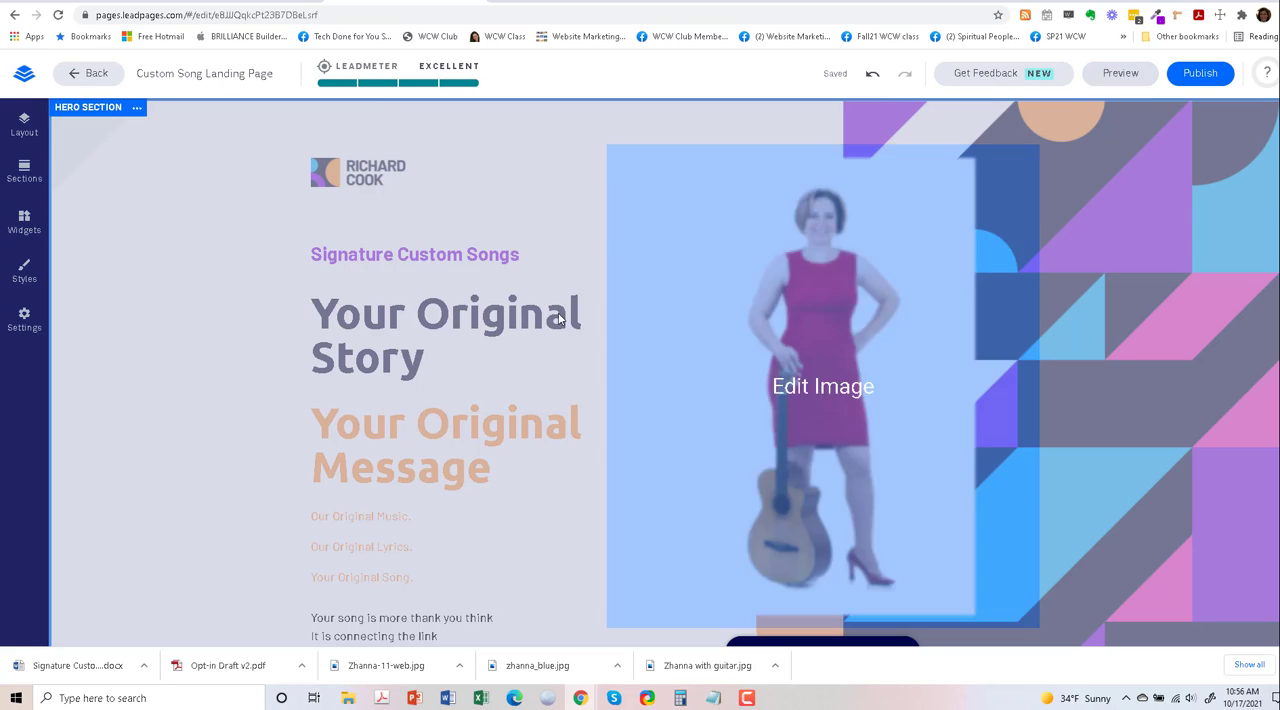
{"action": "scroll", "coordinate": [514, 343], "scroll_direction": "down", "scroll_amount": 3}
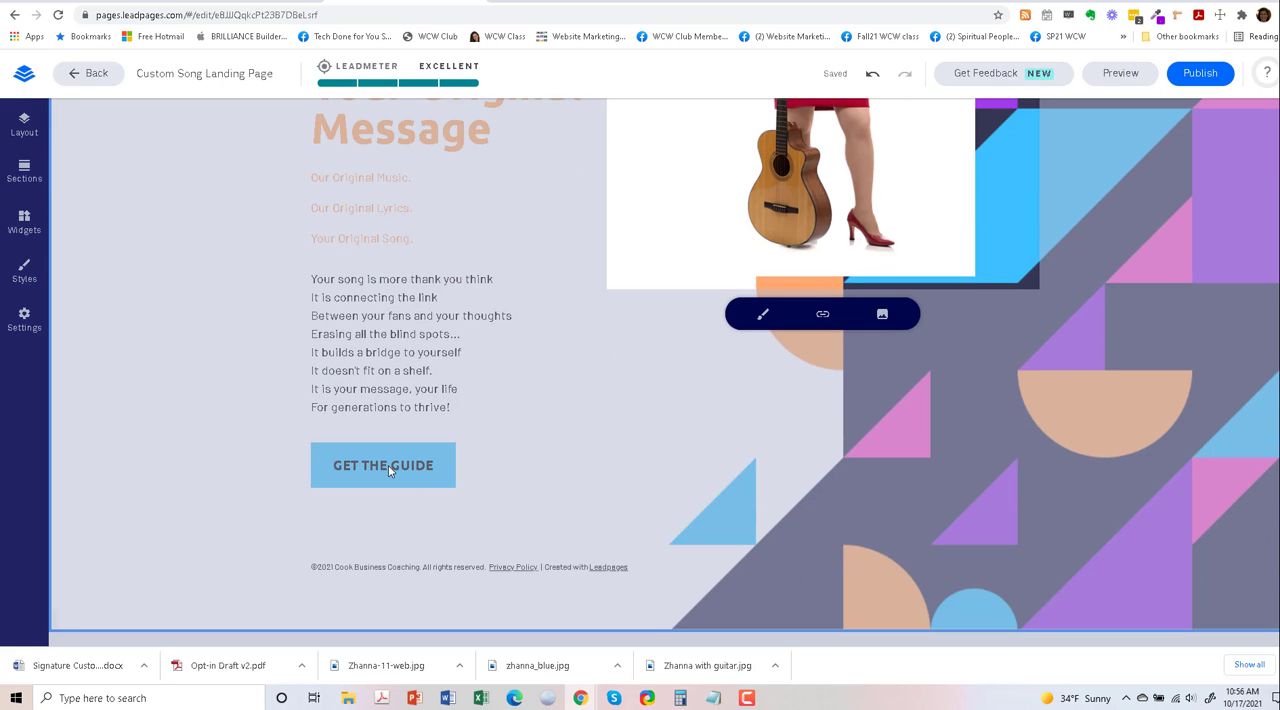
{"action": "scroll", "coordinate": [526, 372], "scroll_direction": "up", "scroll_amount": 3}
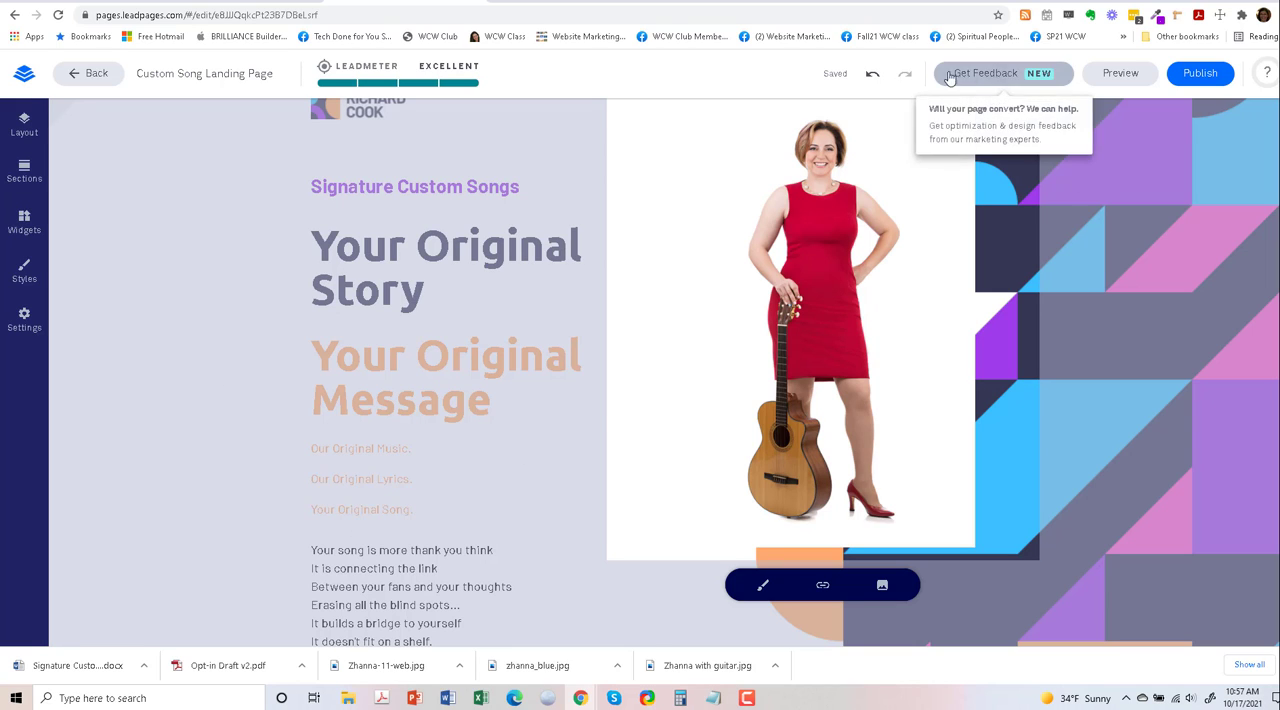
{"action": "left_click", "coordinate": [1116, 76]}
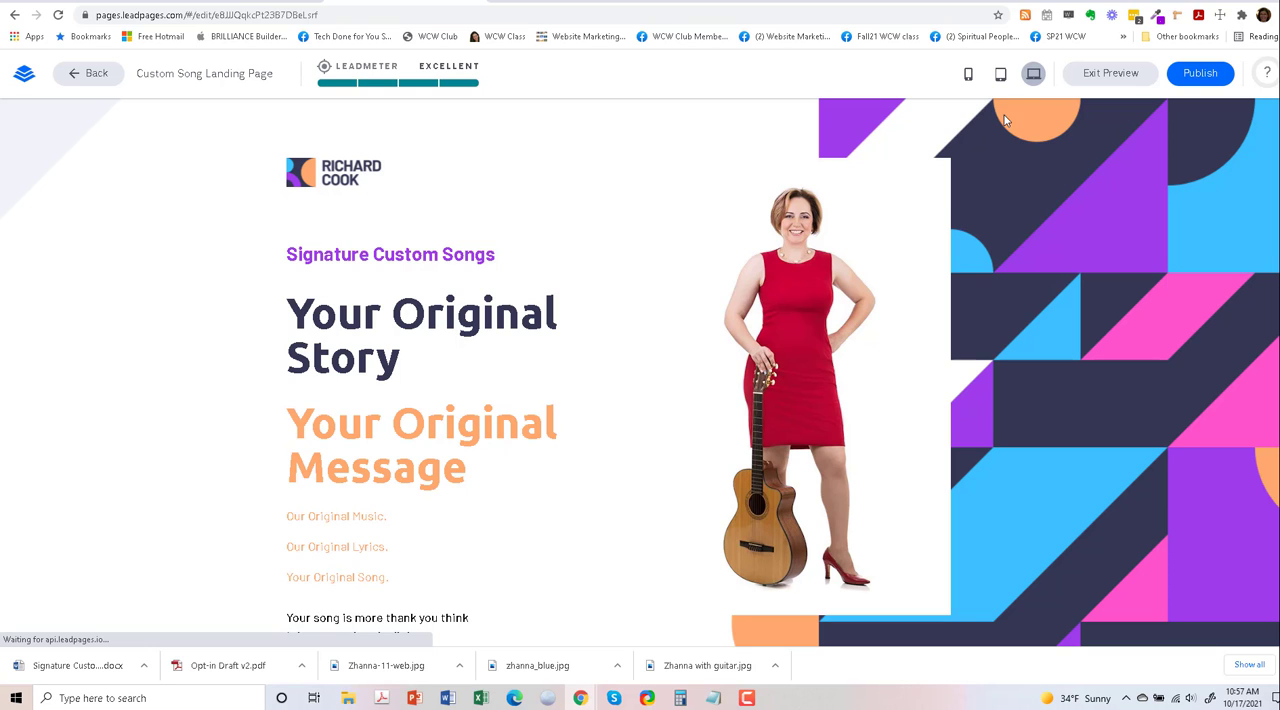
{"action": "left_click", "coordinate": [1001, 80]}
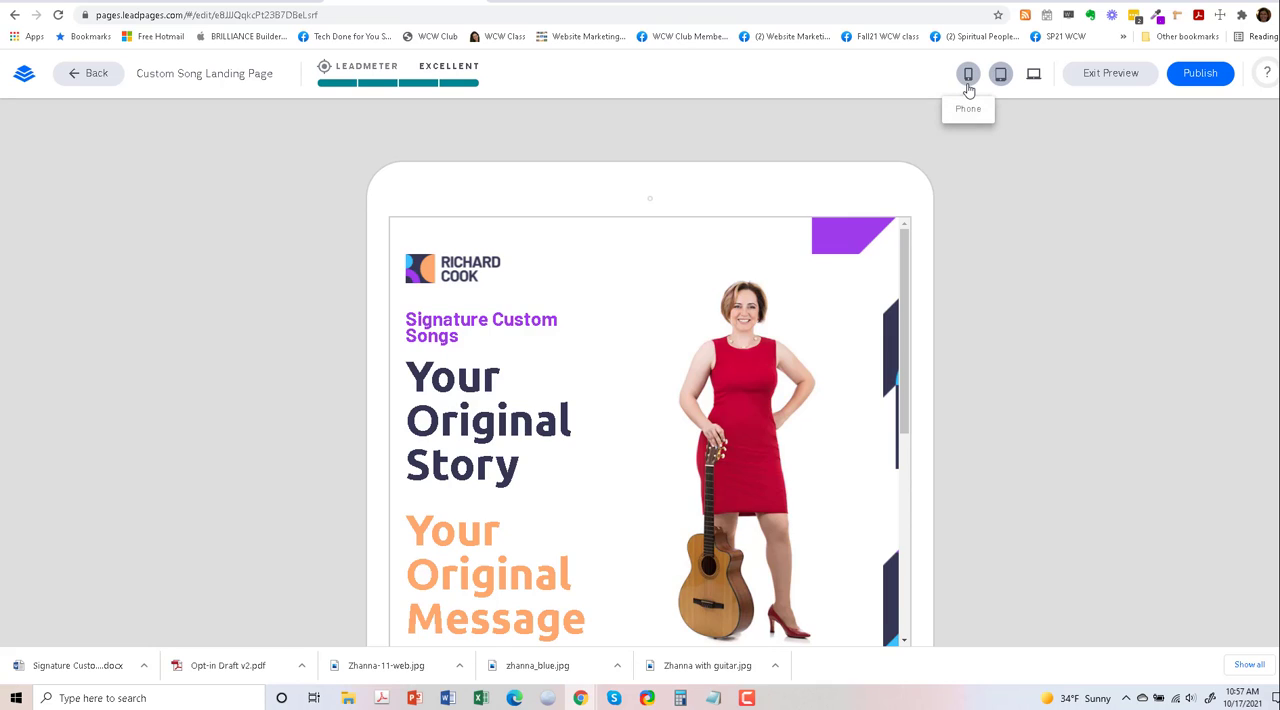
{"action": "left_click", "coordinate": [968, 88]}
{"action": "scroll", "coordinate": [634, 309], "scroll_direction": "down", "scroll_amount": 10}
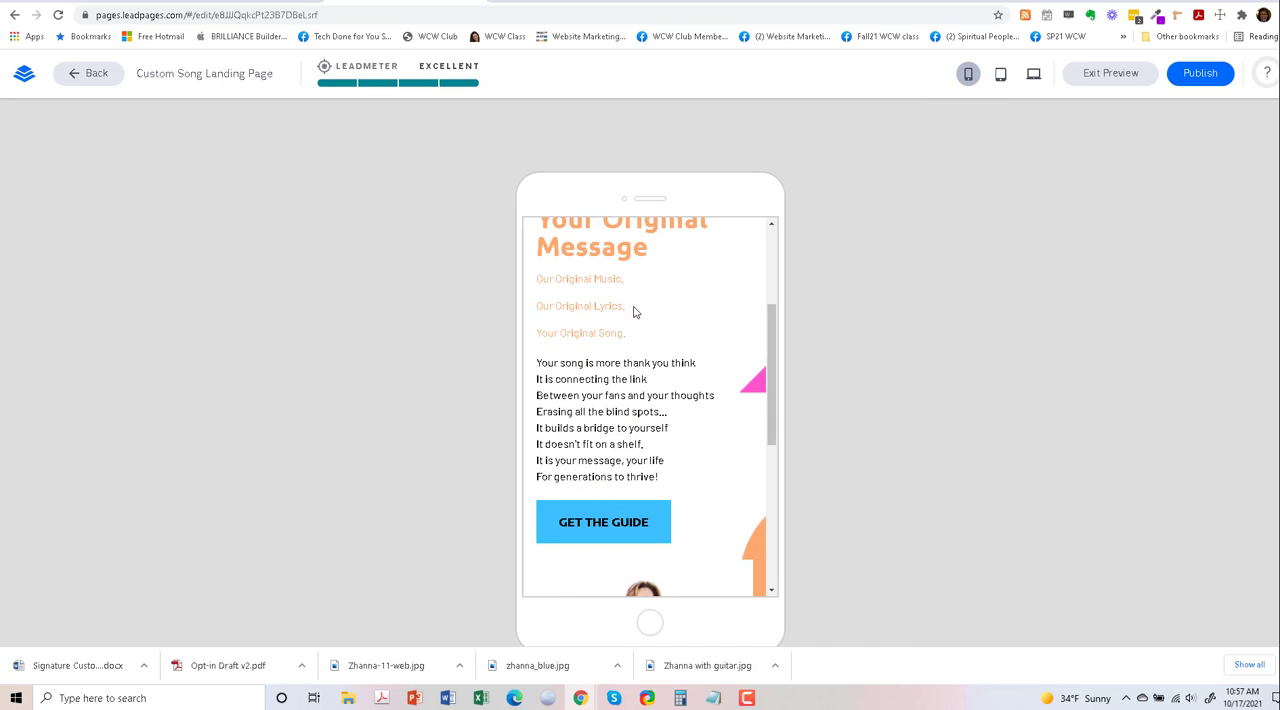
{"action": "scroll", "coordinate": [645, 409], "scroll_direction": "up", "scroll_amount": 10}
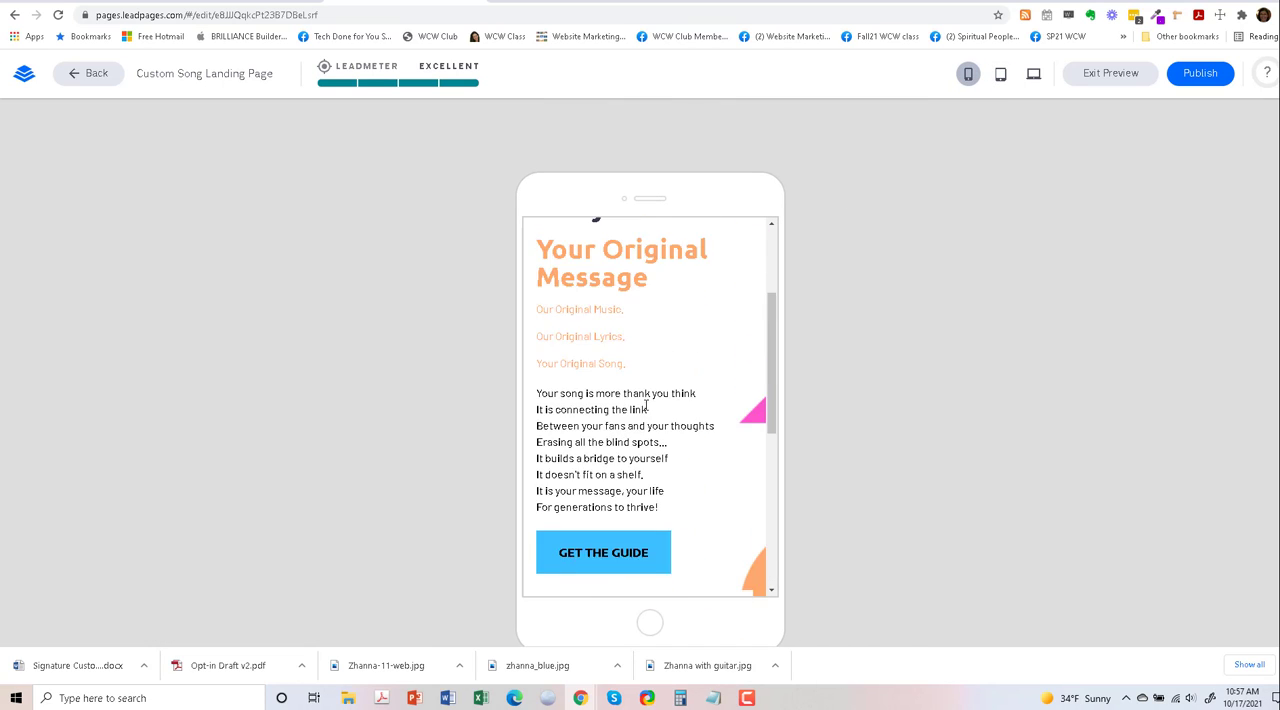
- Check the page in the tablet preview again and review the full desktop preview down to the footer
{"action": "left_click", "coordinate": [1000, 74]}
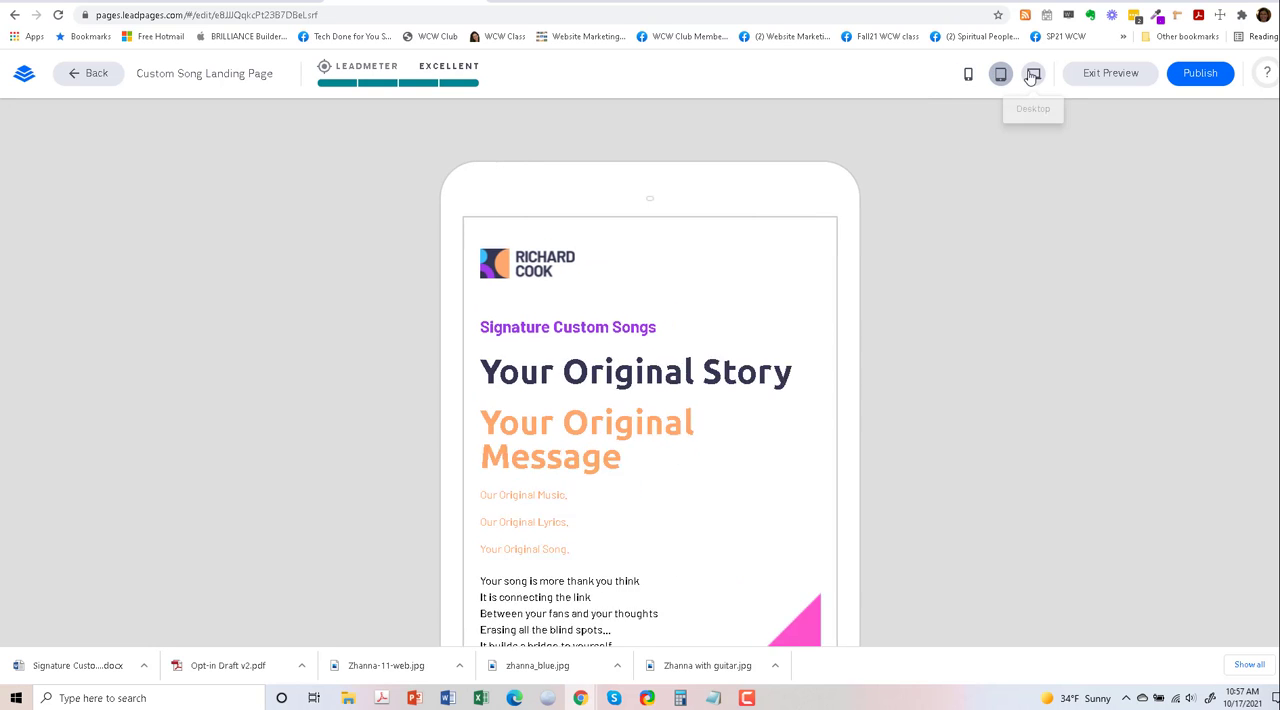
{"action": "left_click", "coordinate": [1033, 75]}
{"action": "scroll", "coordinate": [640, 300], "scroll_direction": "down", "scroll_amount": 5}
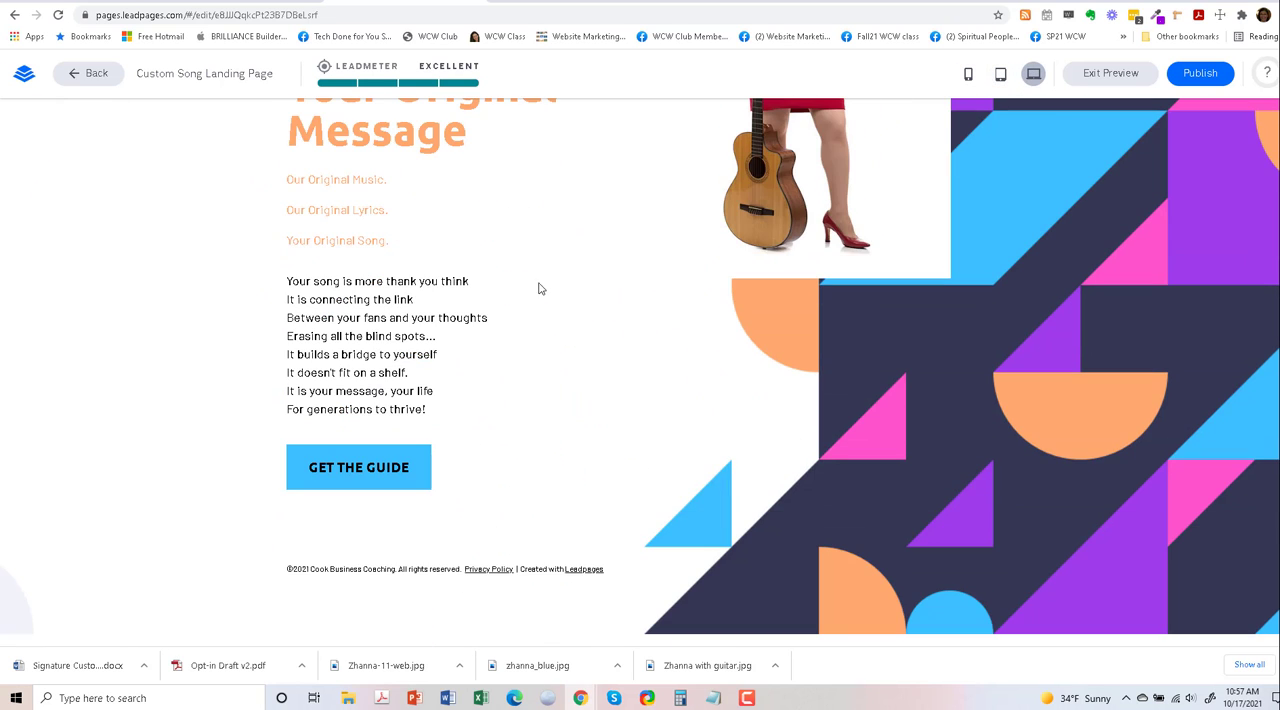
{"action": "scroll", "coordinate": [658, 351], "scroll_direction": "up", "scroll_amount": 5}
{"action": "scroll", "coordinate": [655, 345], "scroll_direction": "down", "scroll_amount": 3}
{"action": "scroll", "coordinate": [1157, 309], "scroll_direction": "up", "scroll_amount": 3}
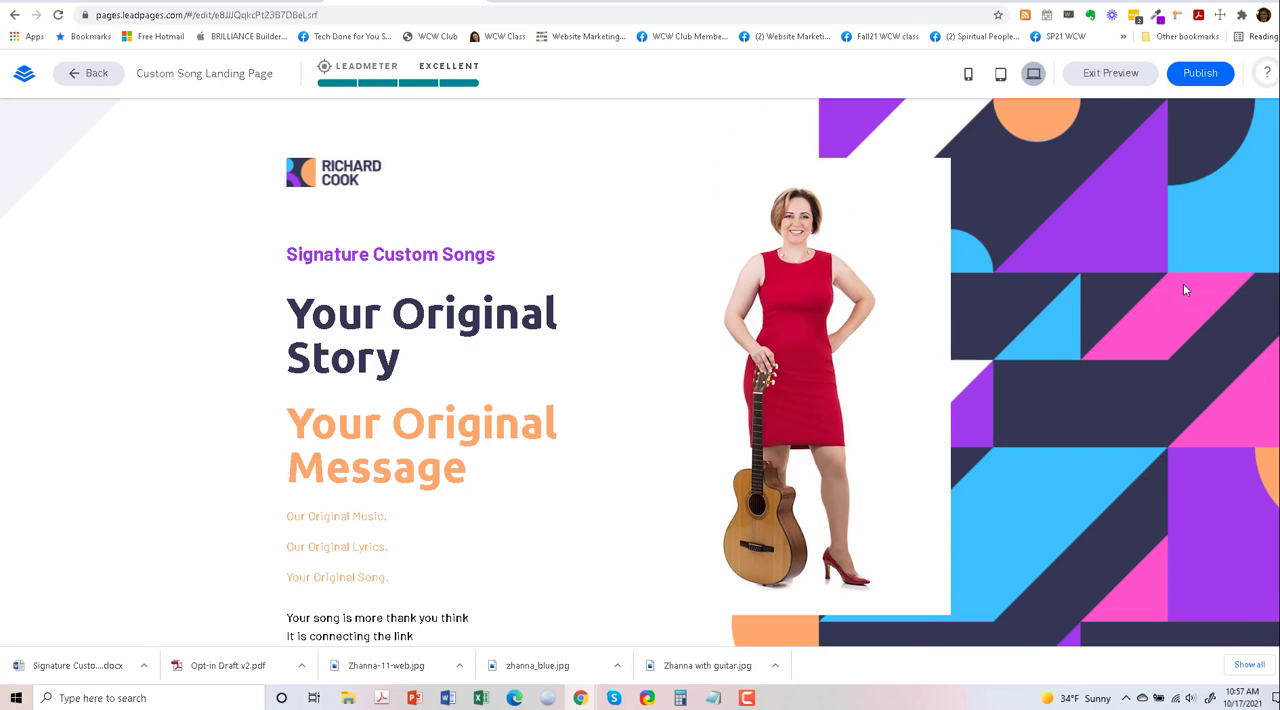
- Start publishing the page, remove the trailing digits from the suggested Leadpages subdomain, and save the domain
{"action": "left_click", "coordinate": [1200, 78]}
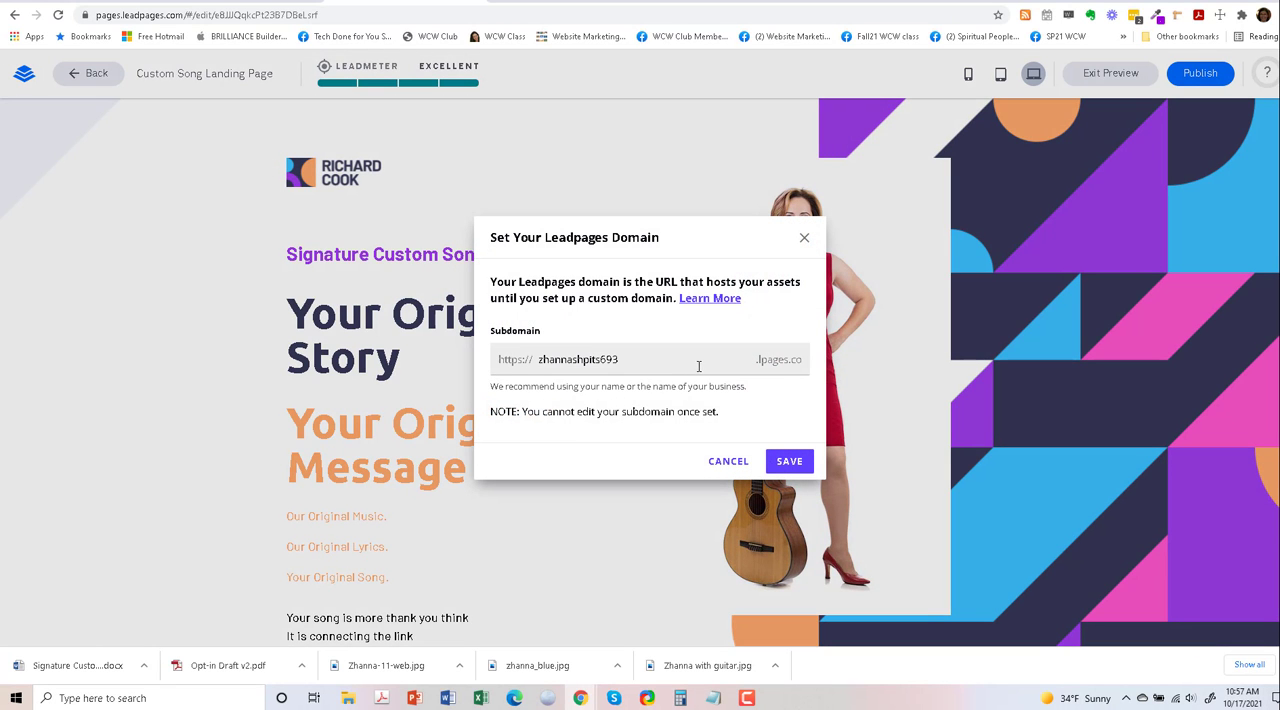
{"action": "left_click", "coordinate": [621, 360]}
{"action": "key", "text": "shift+Left"}
{"action": "key", "text": "shift+Left"}
{"action": "key", "text": "shift+Left"}
{"action": "key", "text": "BackSpace"}
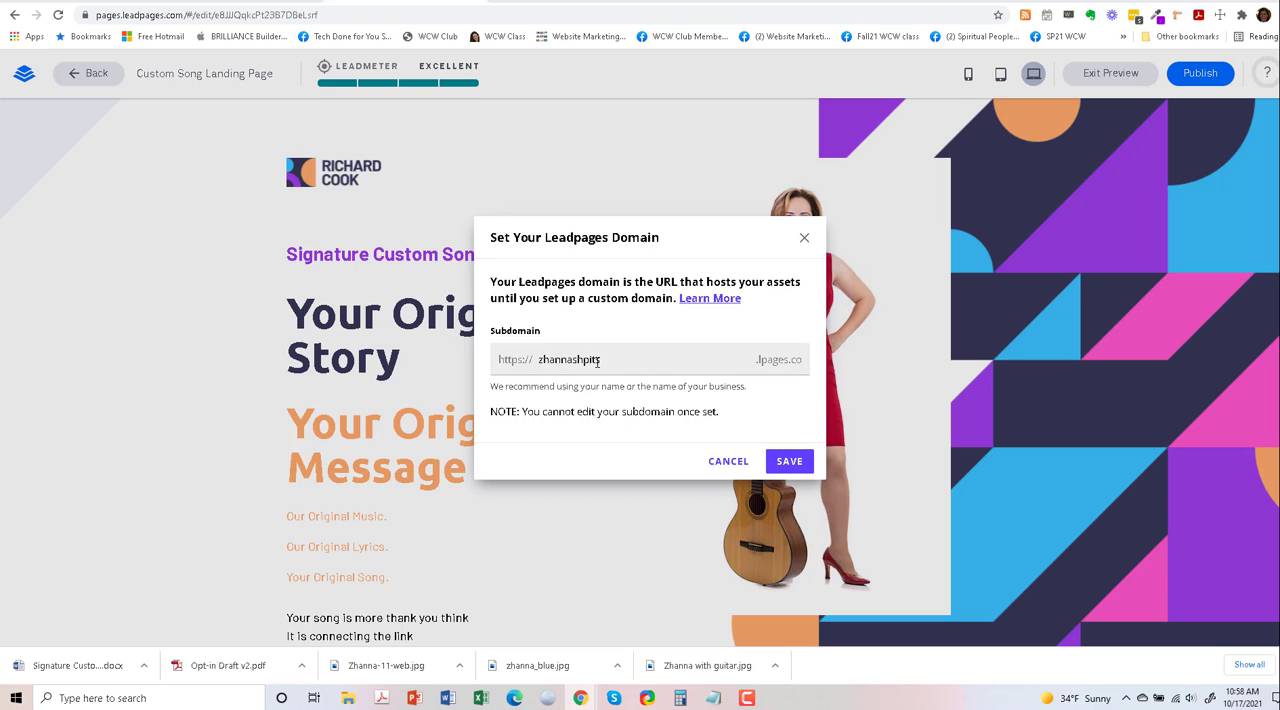
{"action": "left_click", "coordinate": [788, 464]}
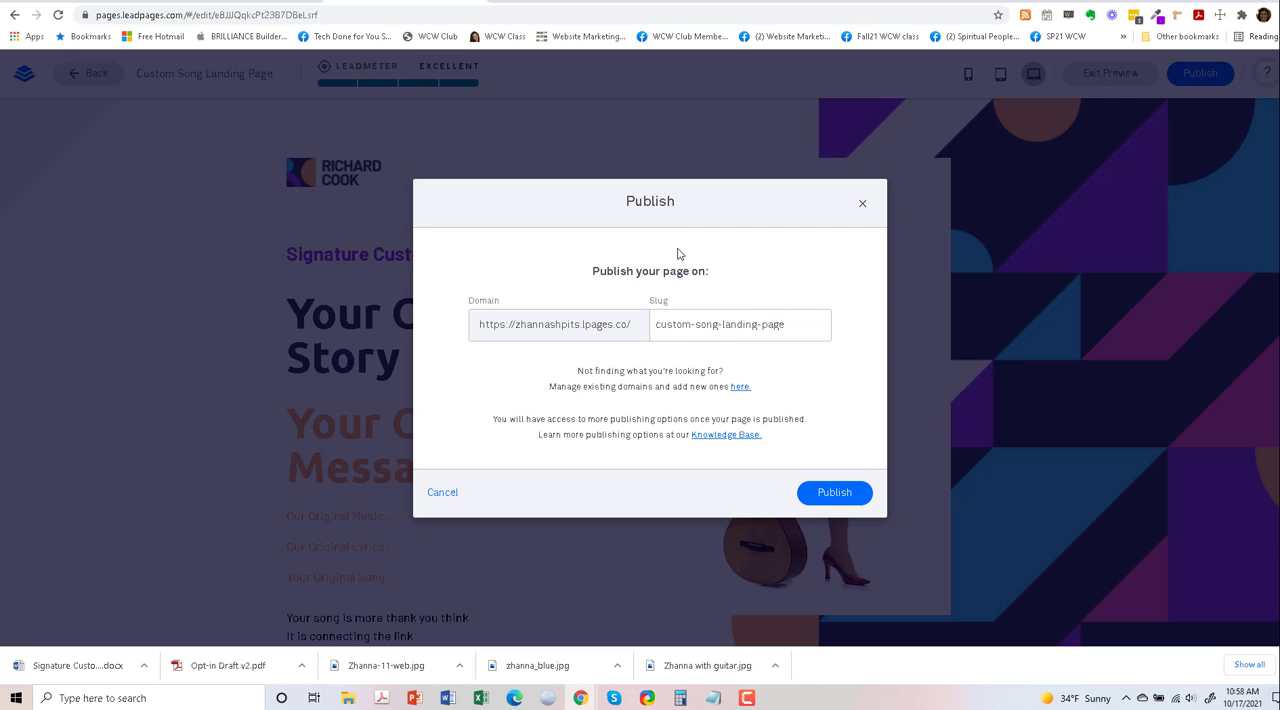
- Publish the page under the slug custom-song-landing-page and copy its link
{"action": "left_click", "coordinate": [820, 494]}
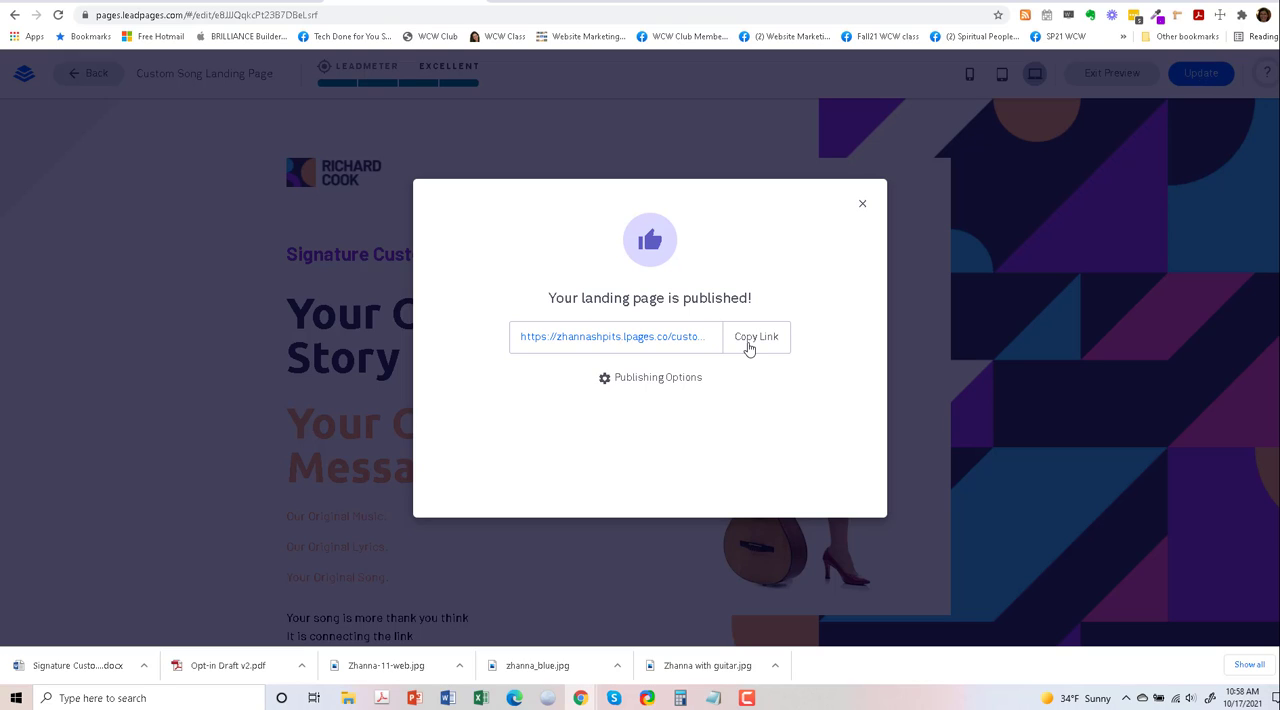
{"action": "left_click", "coordinate": [748, 346]}
{"action": "left_click", "coordinate": [606, 382]}
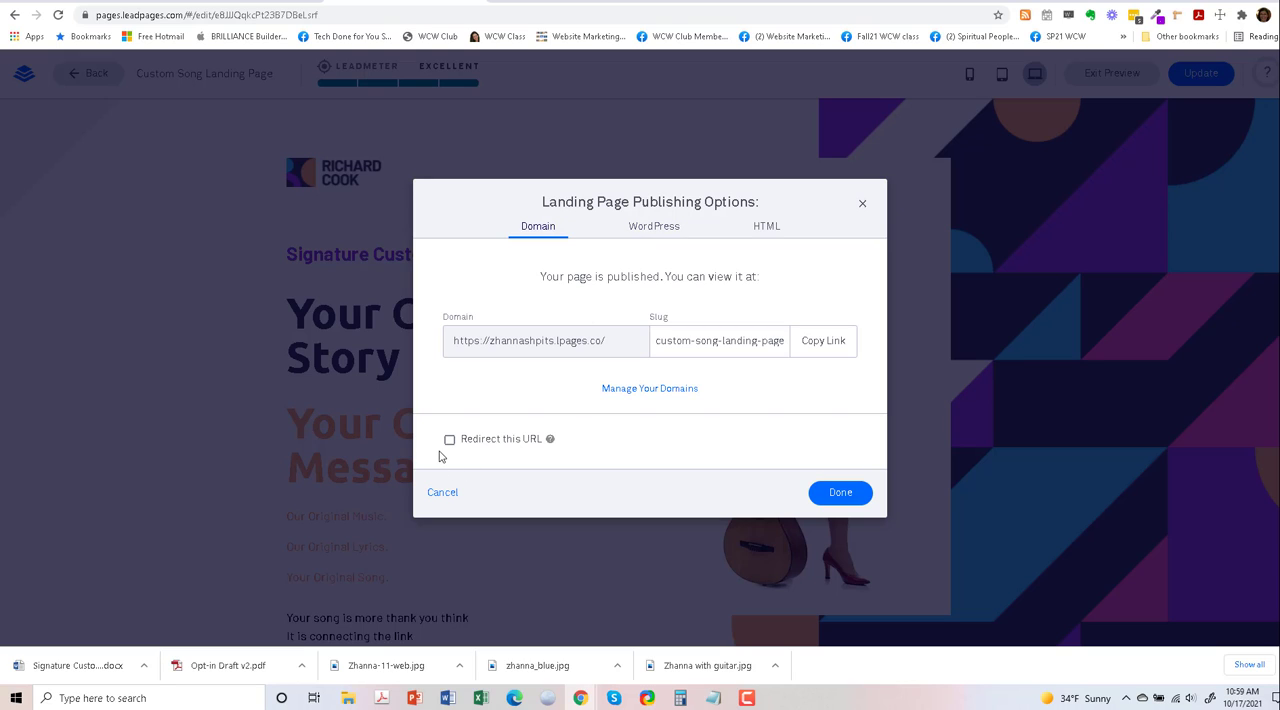
{"action": "left_click", "coordinate": [449, 441]}
{"action": "scroll", "coordinate": [528, 449], "scroll_direction": "down", "scroll_amount": 1}
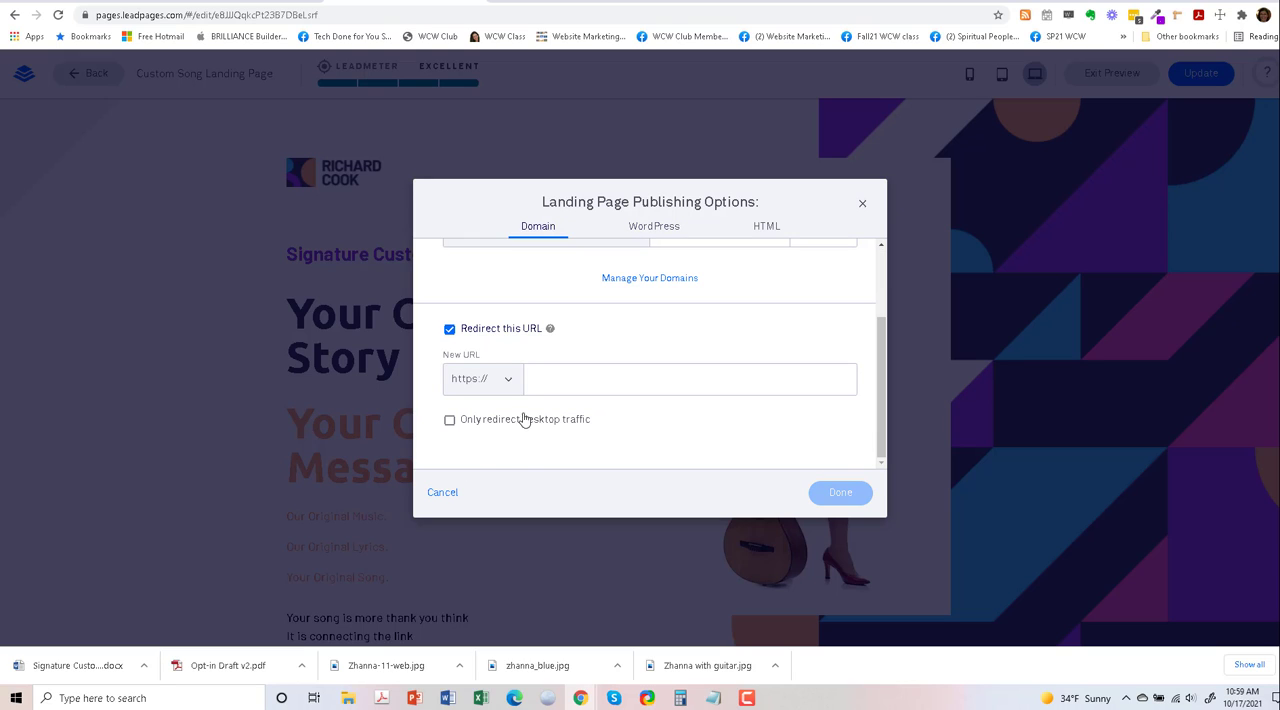
{"action": "left_click", "coordinate": [564, 380]}
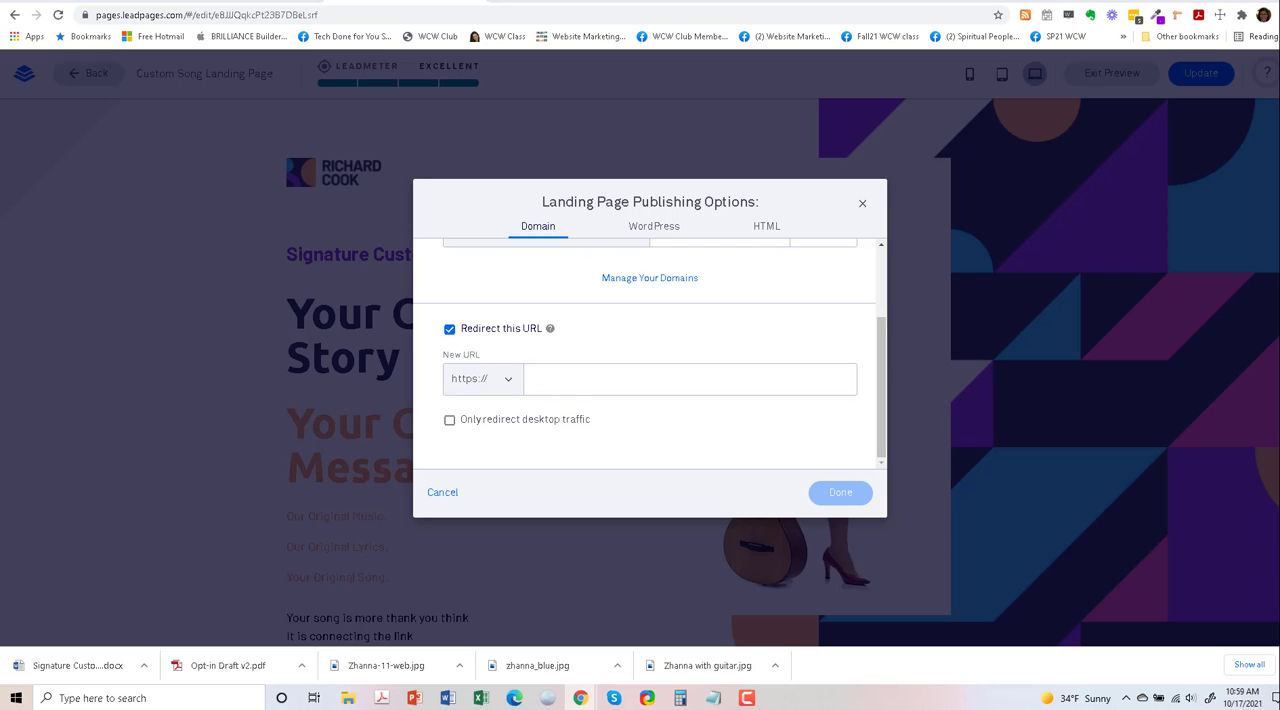
{"action": "left_click", "coordinate": [560, 366]}
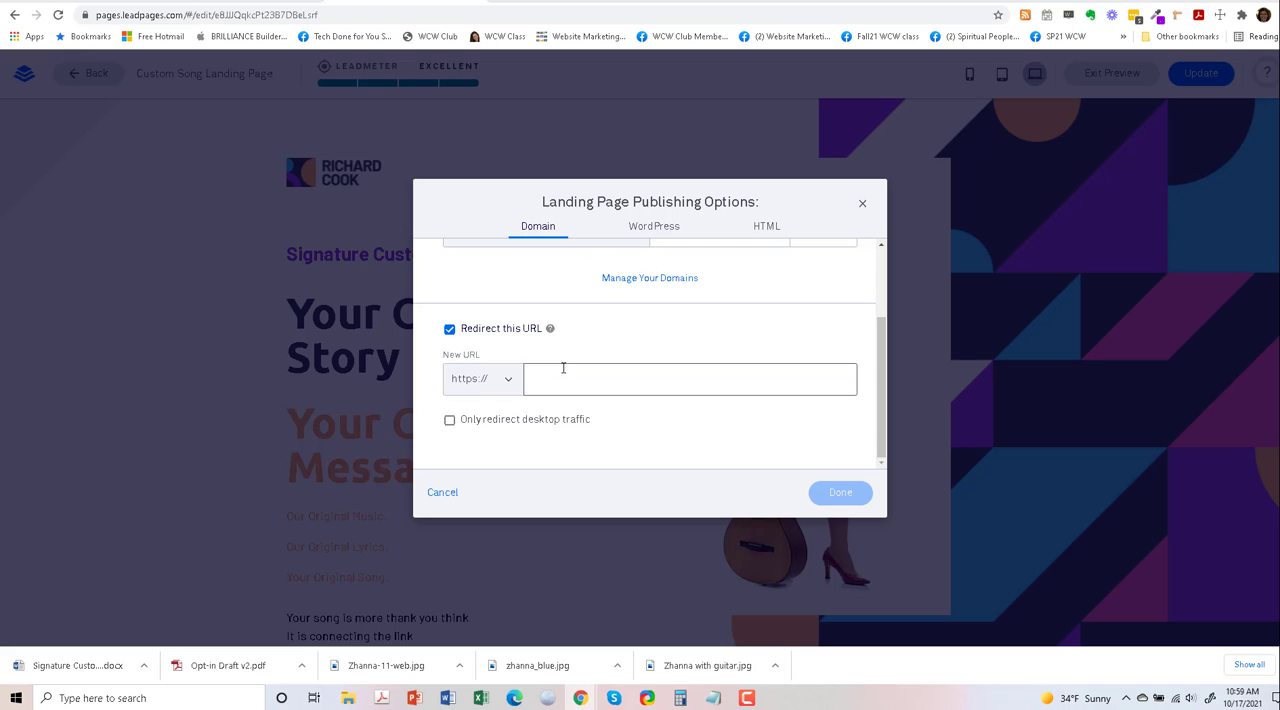
{"action": "key", "text": "ctrl+v"}
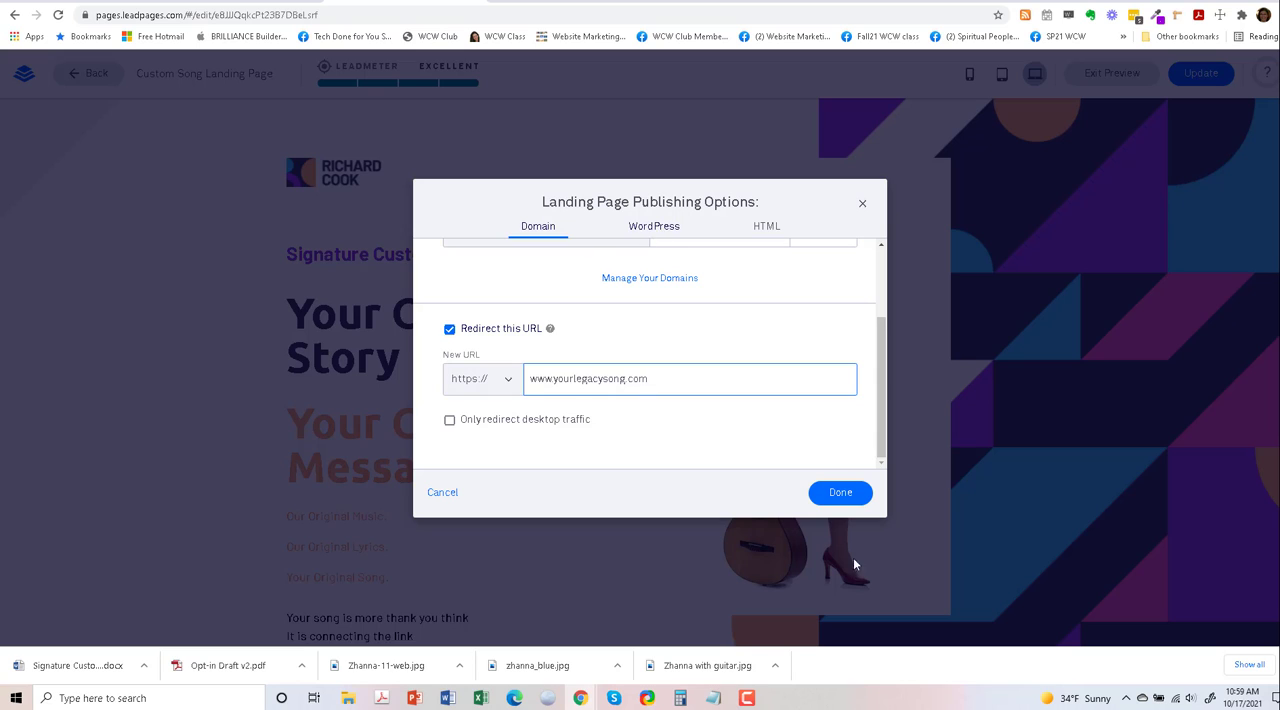
- Review the WordPress, HTML and domain publishing options for the landing page, and finish with the publishing options
{"action": "left_click", "coordinate": [653, 230]}
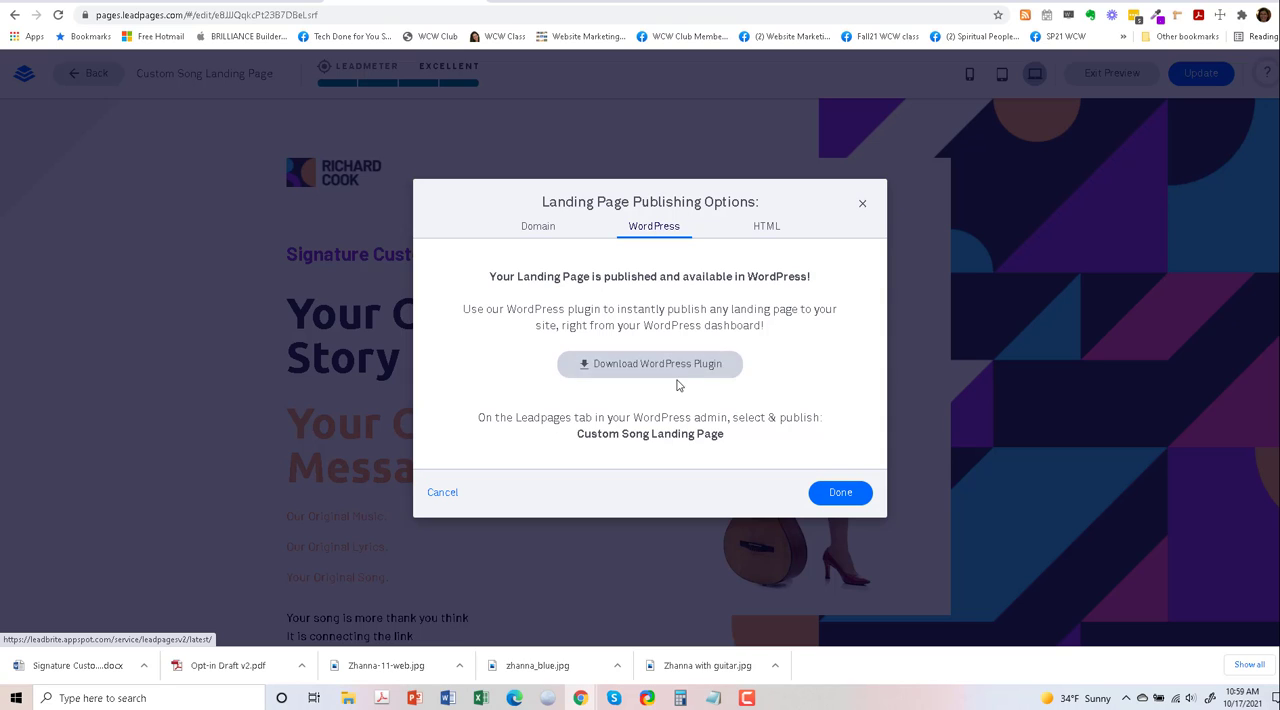
{"action": "left_click", "coordinate": [768, 229]}
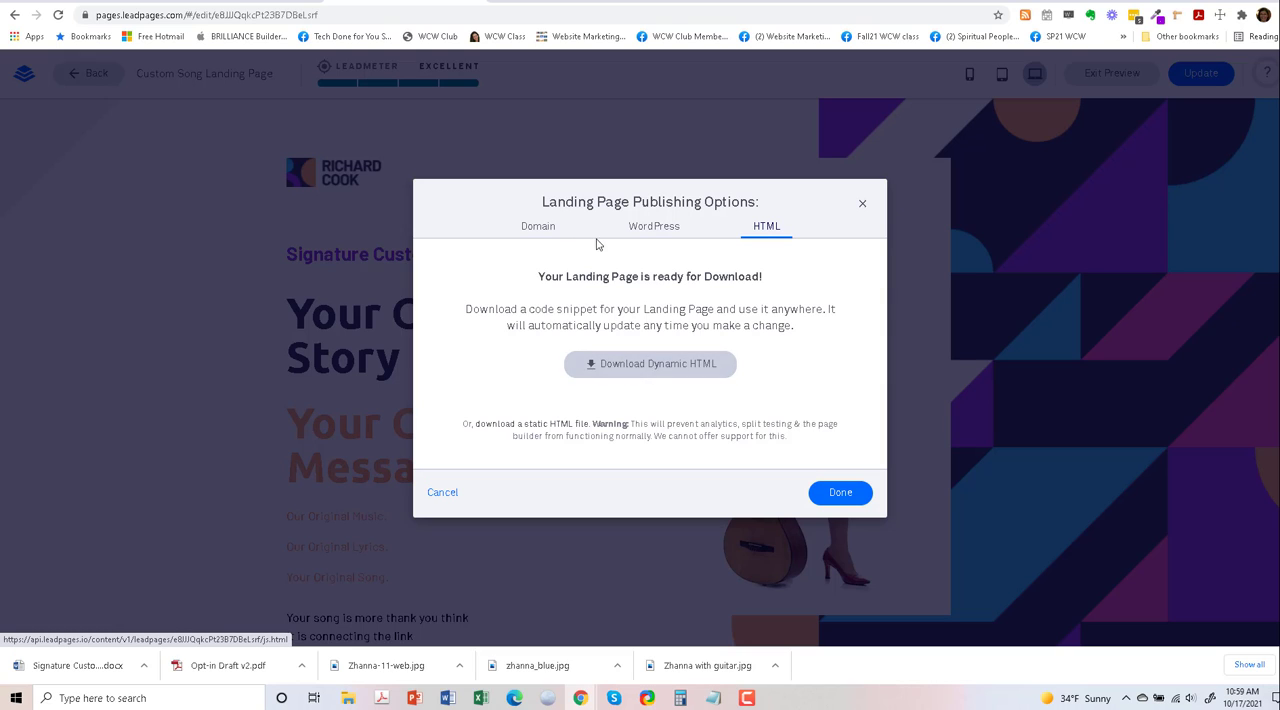
{"action": "left_click", "coordinate": [533, 233]}
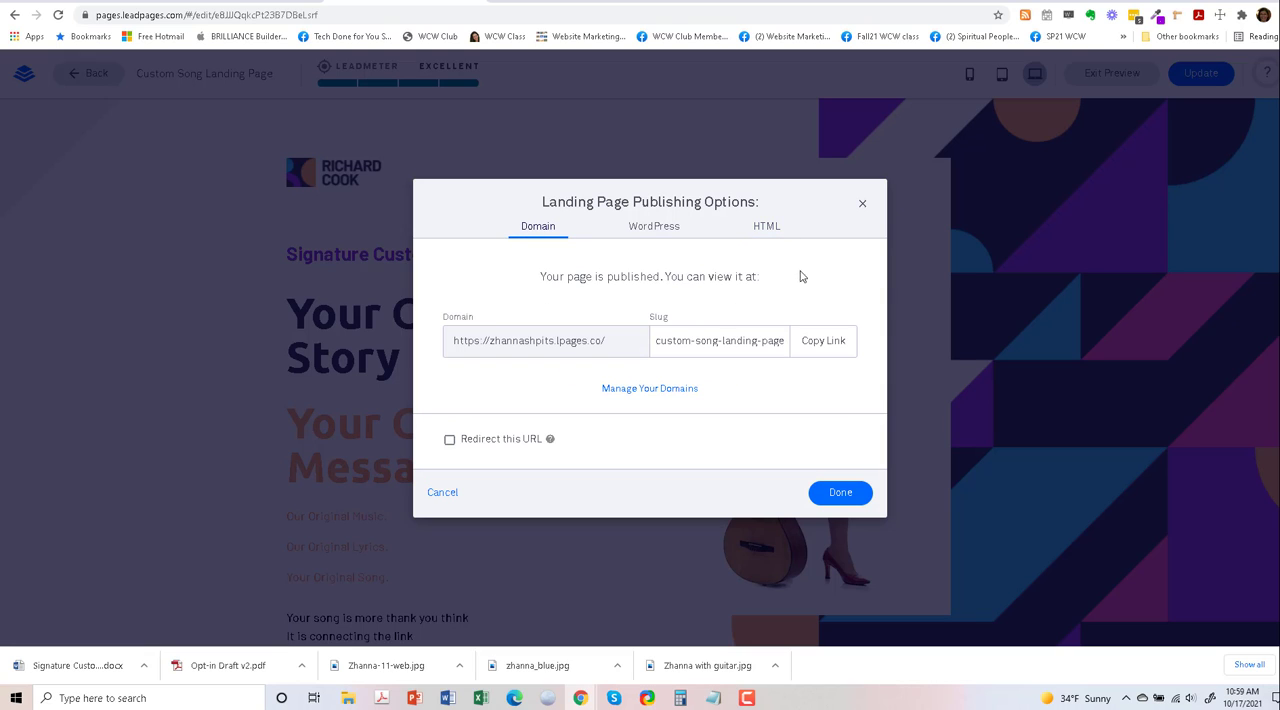
{"action": "left_click", "coordinate": [843, 495]}
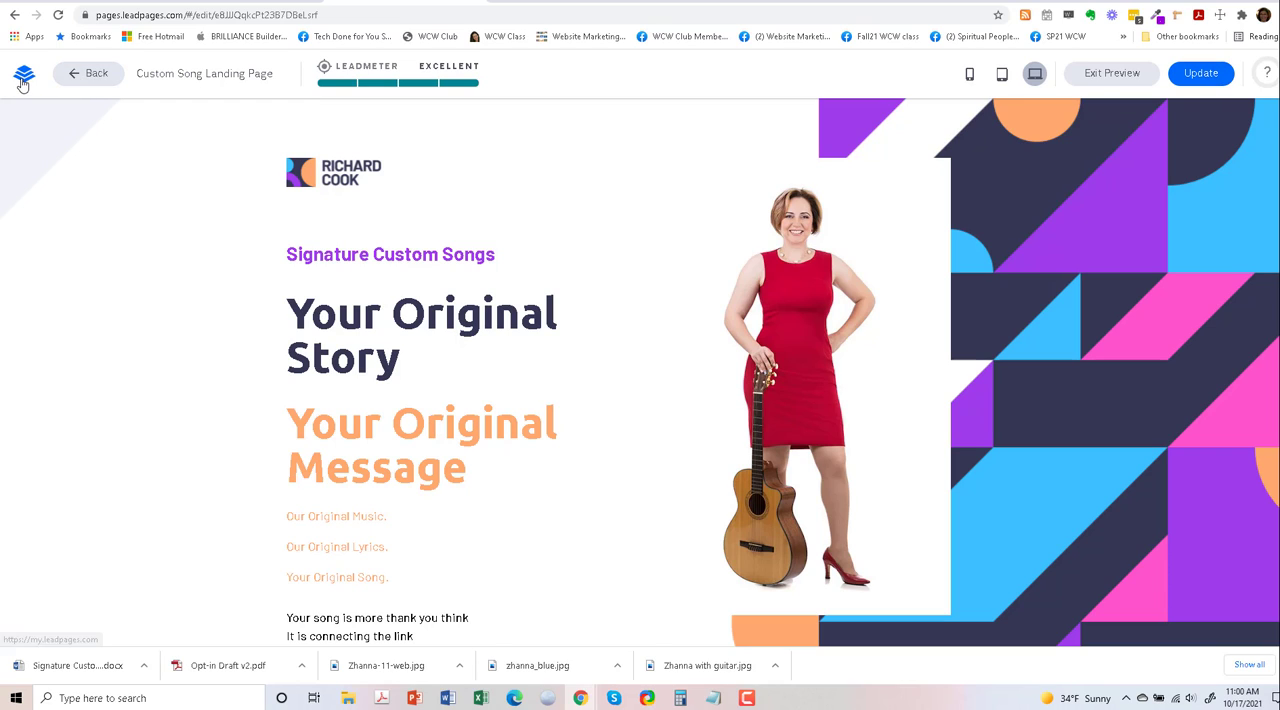
- Leave the page editor and return to the Leadpages dashboard
{"action": "left_click", "coordinate": [81, 78]}
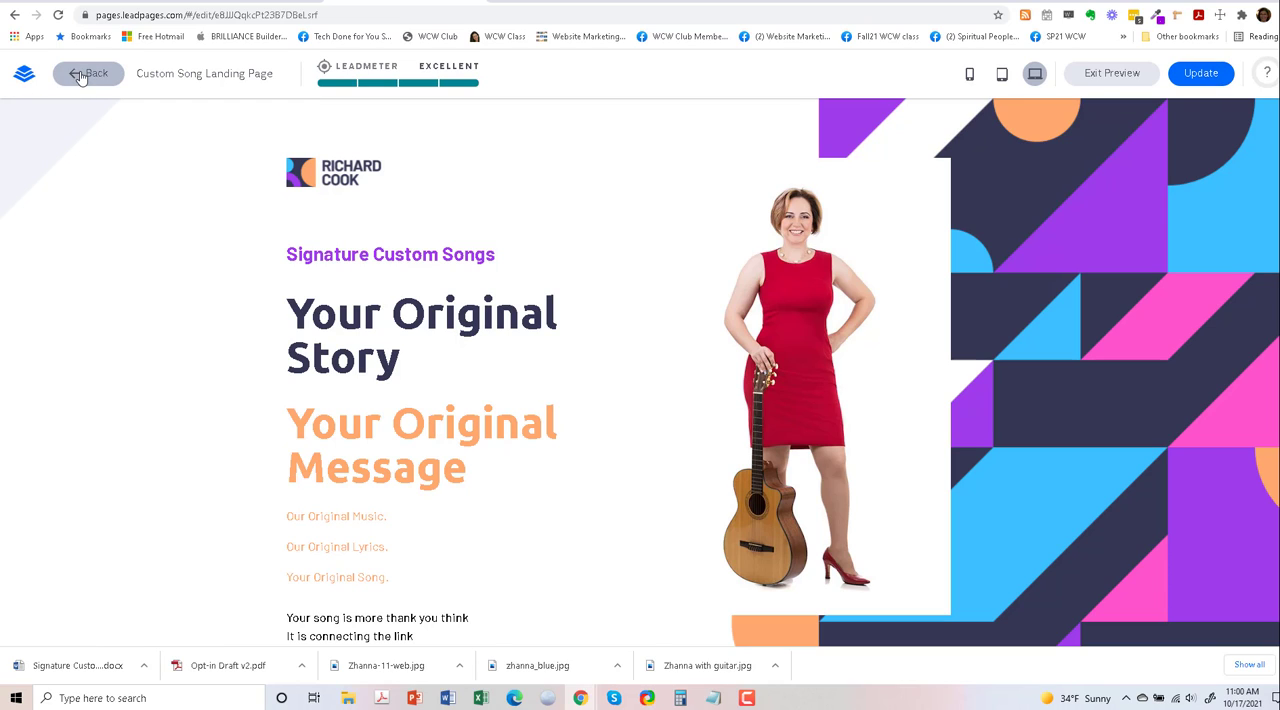
{"action": "left_click", "coordinate": [24, 80]}
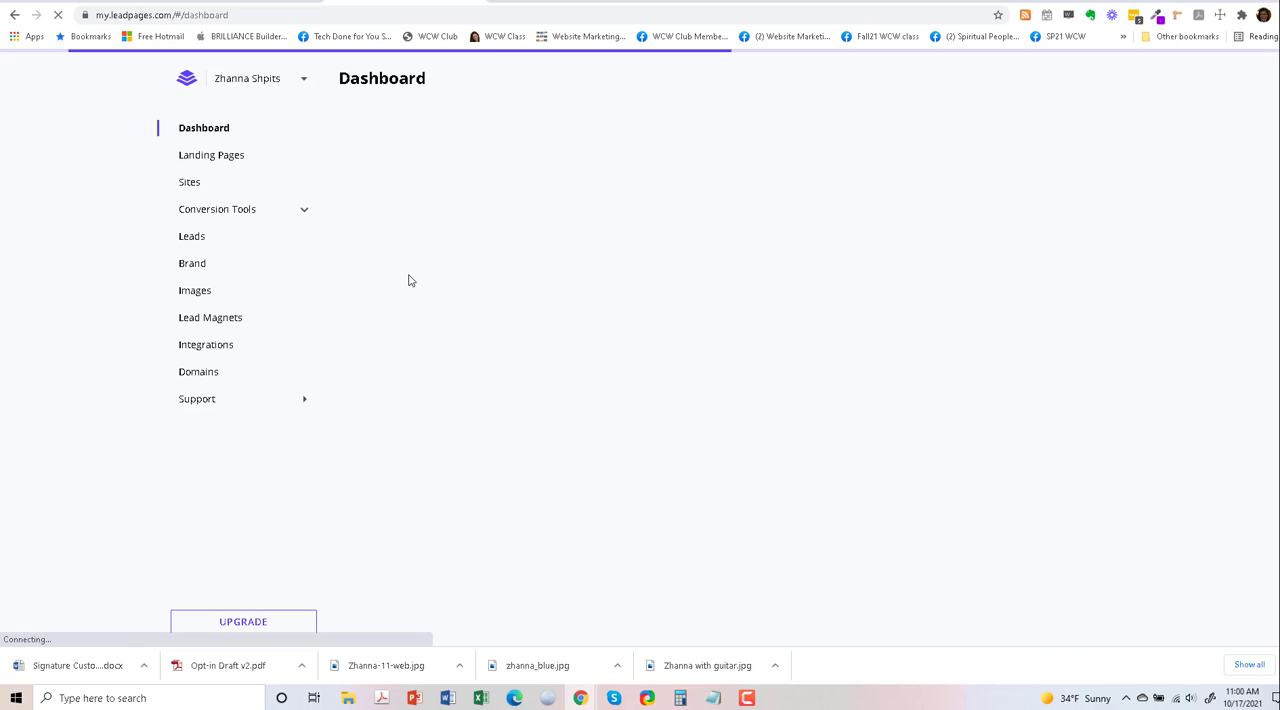